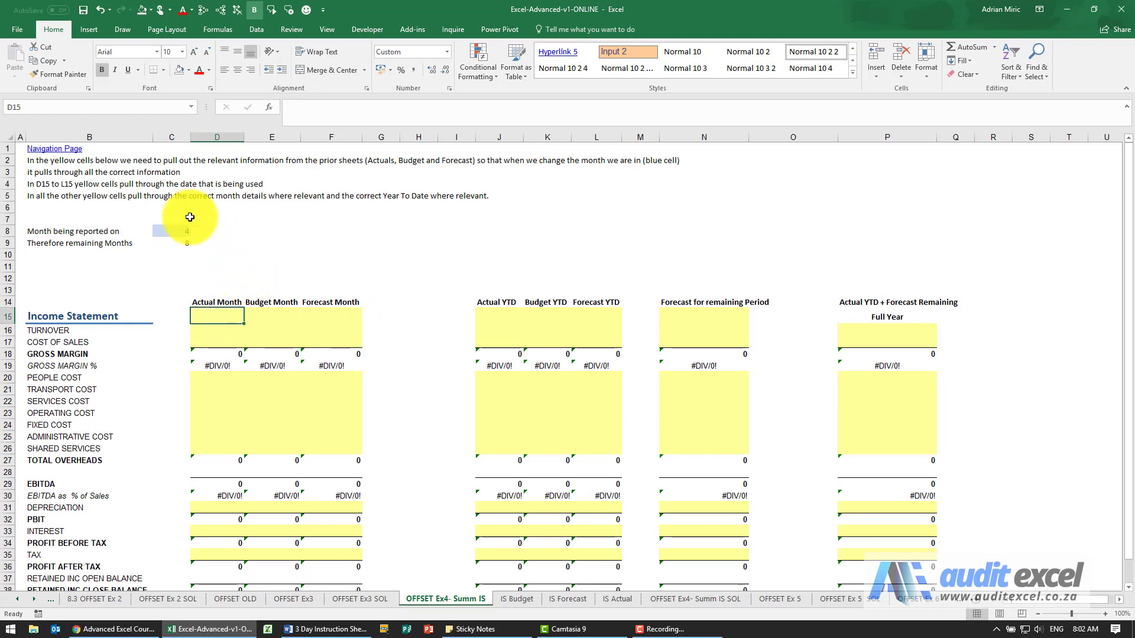
Step: Check how the Dec-12 and Jan-13 month dates are calculated on IS Actual
left_click(607, 598)
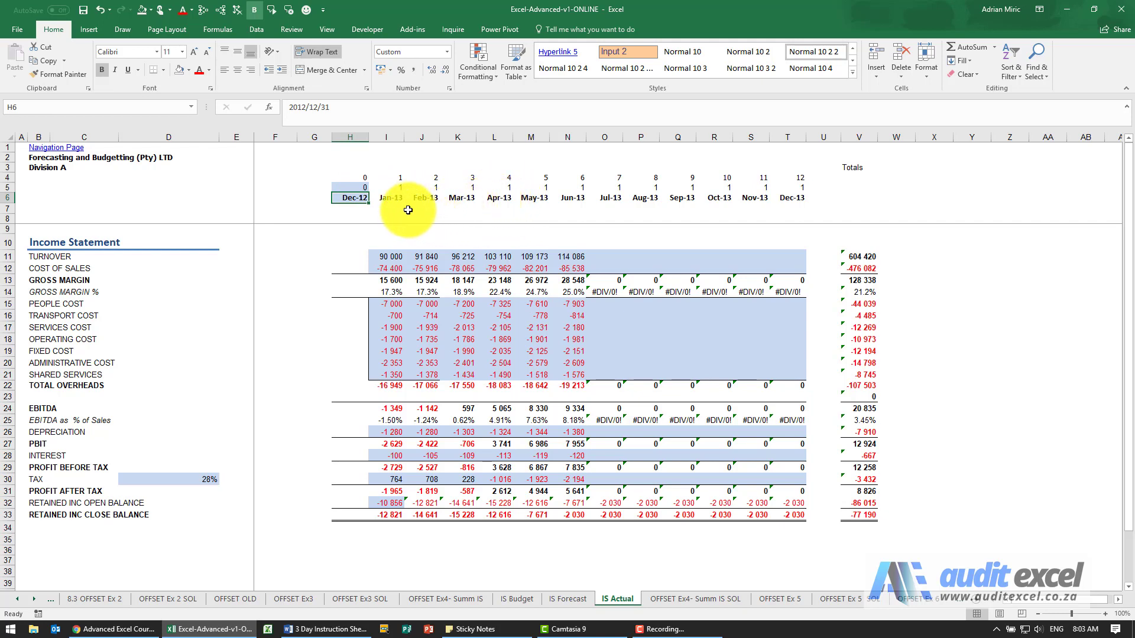
left_click(392, 199)
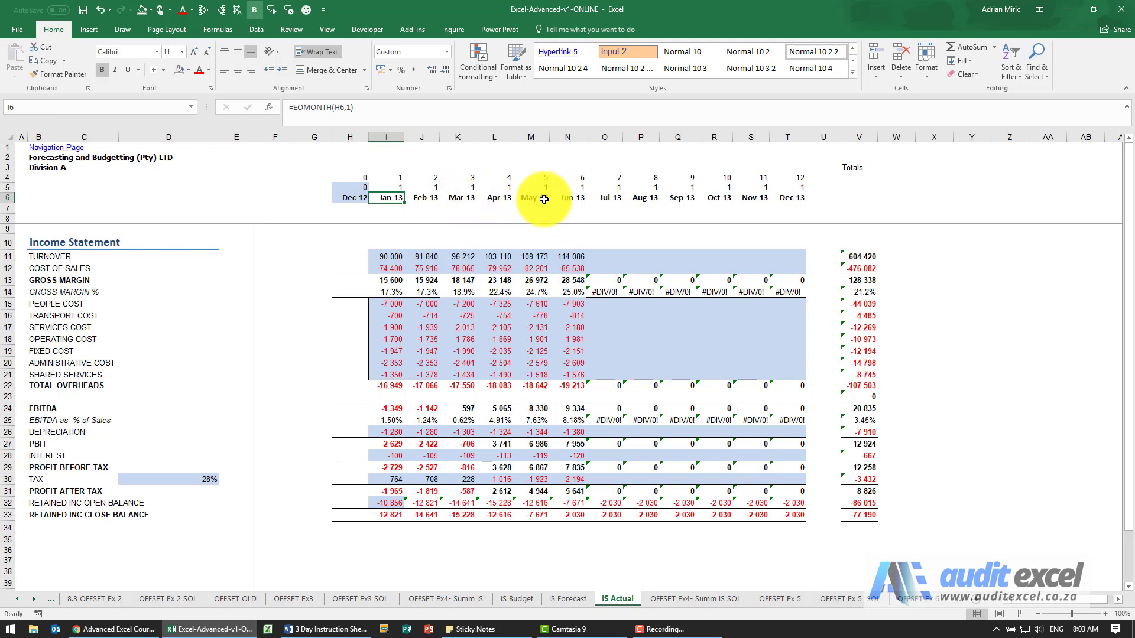
left_click(360, 197)
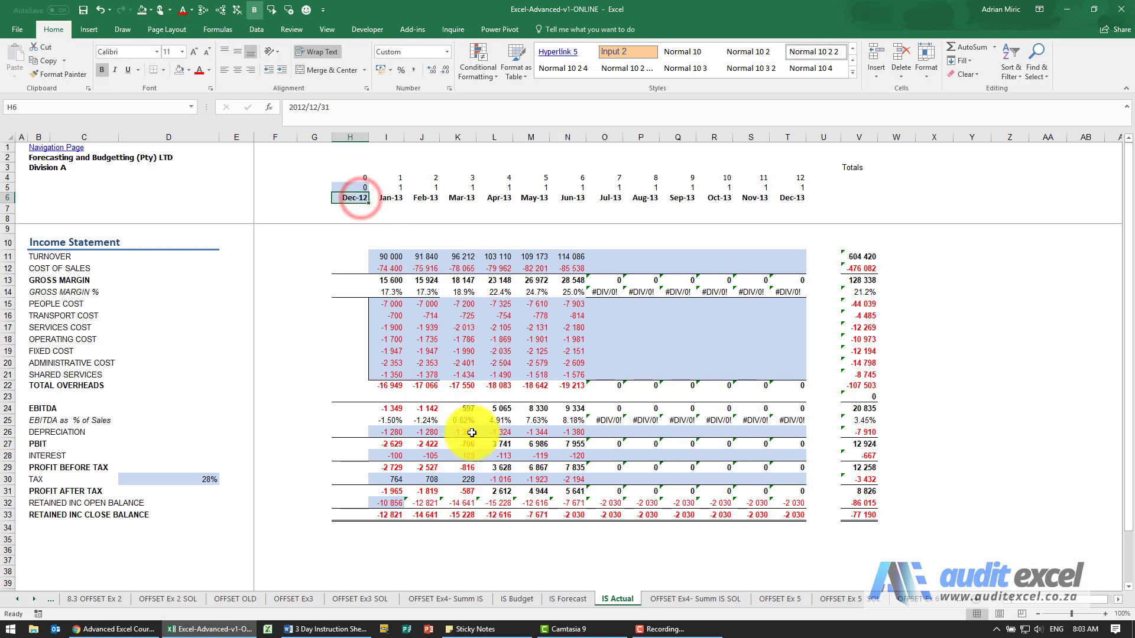
left_click(464, 599)
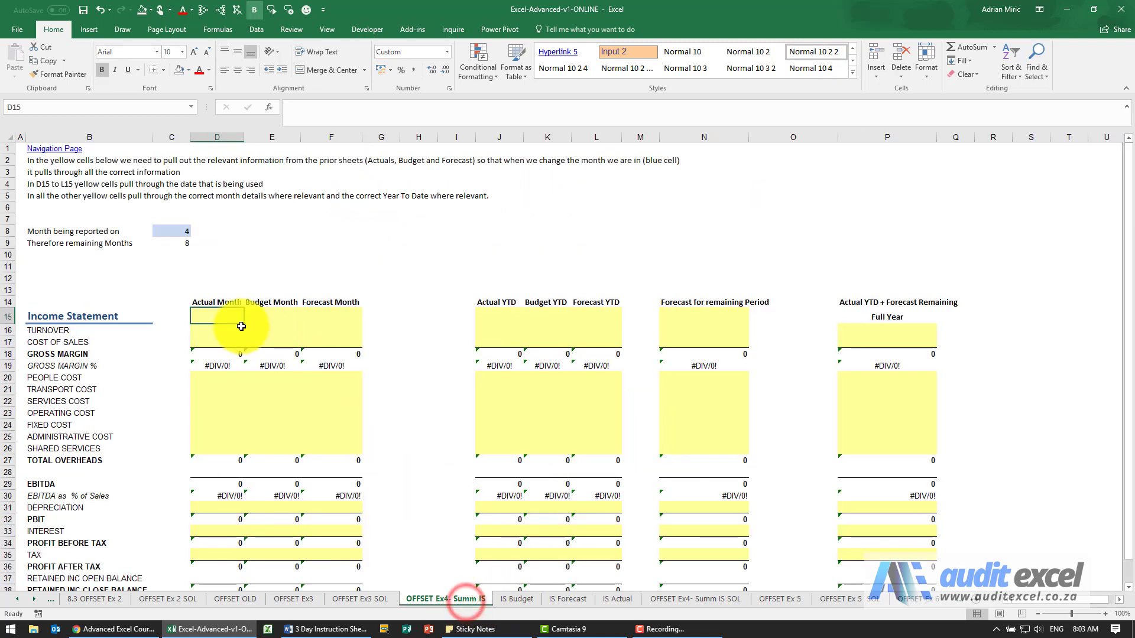
Step: Enter =OFFSET('IS Actual'!$H$6,0,$C$8) in D15 so it shows 30.Apr.13
left_click(269, 107)
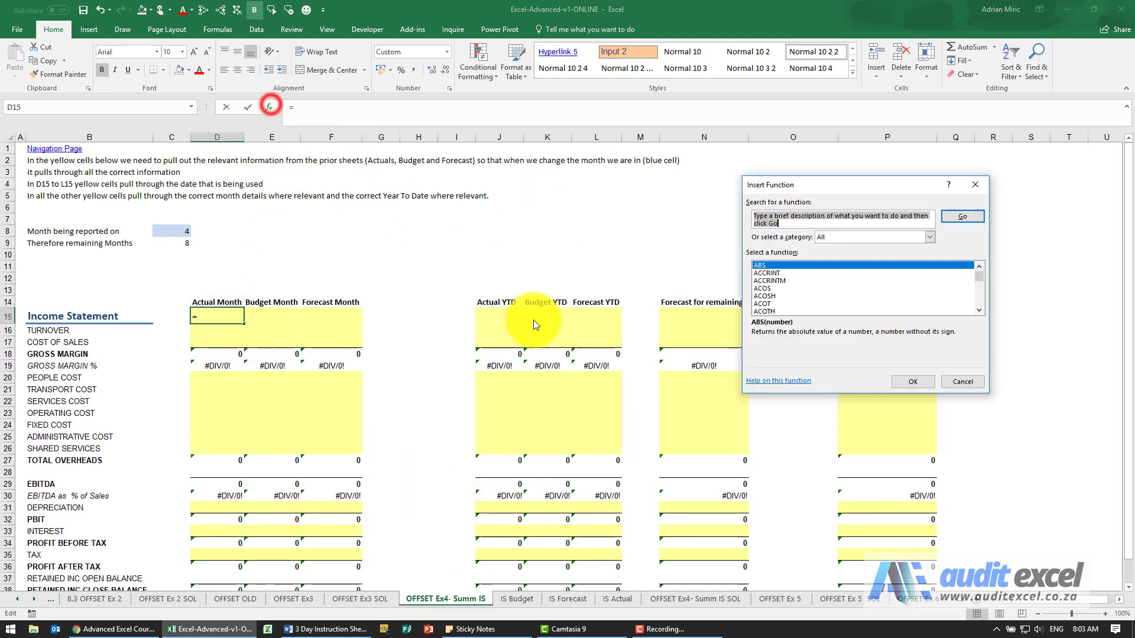
left_click(792, 299)
type("offset")
key("Return")
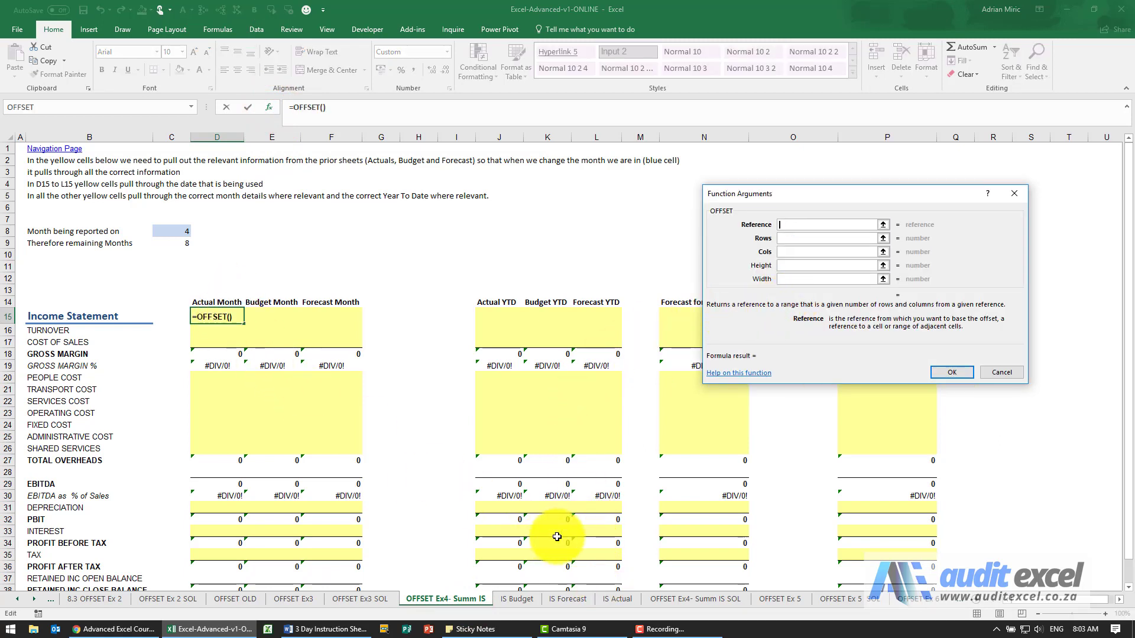
left_click(615, 598)
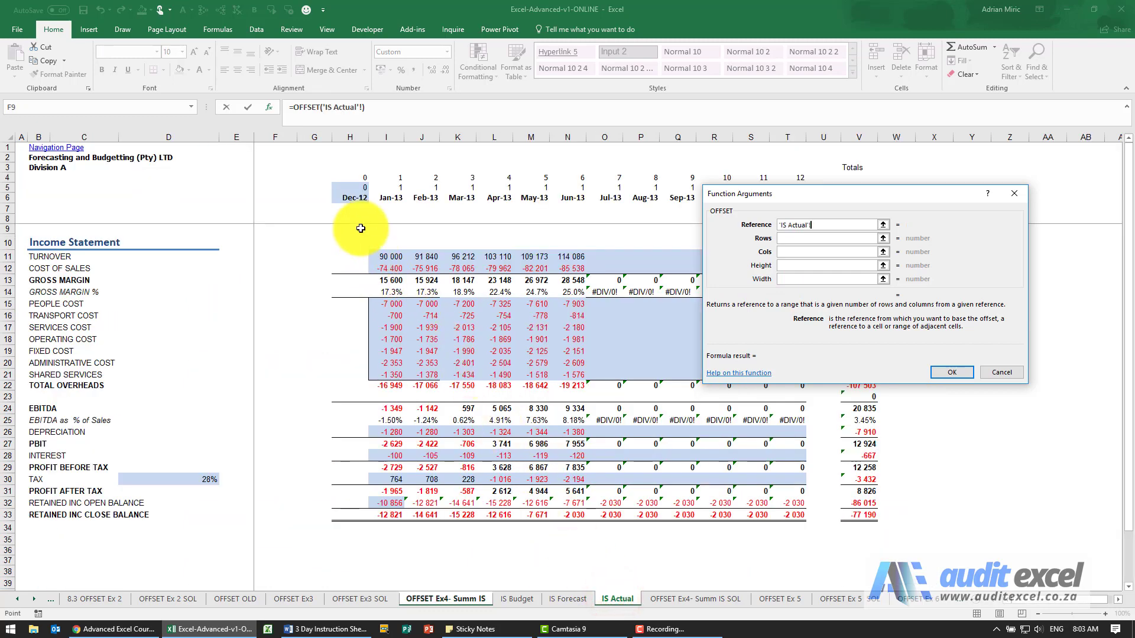
key("F4")
left_click(792, 239)
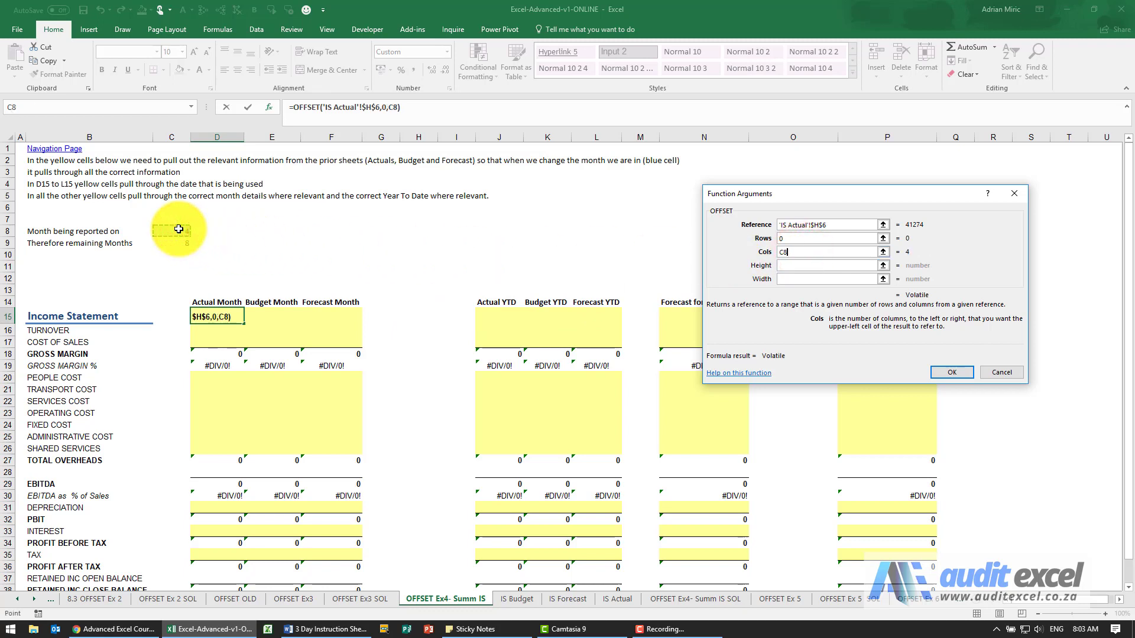
key("F4")
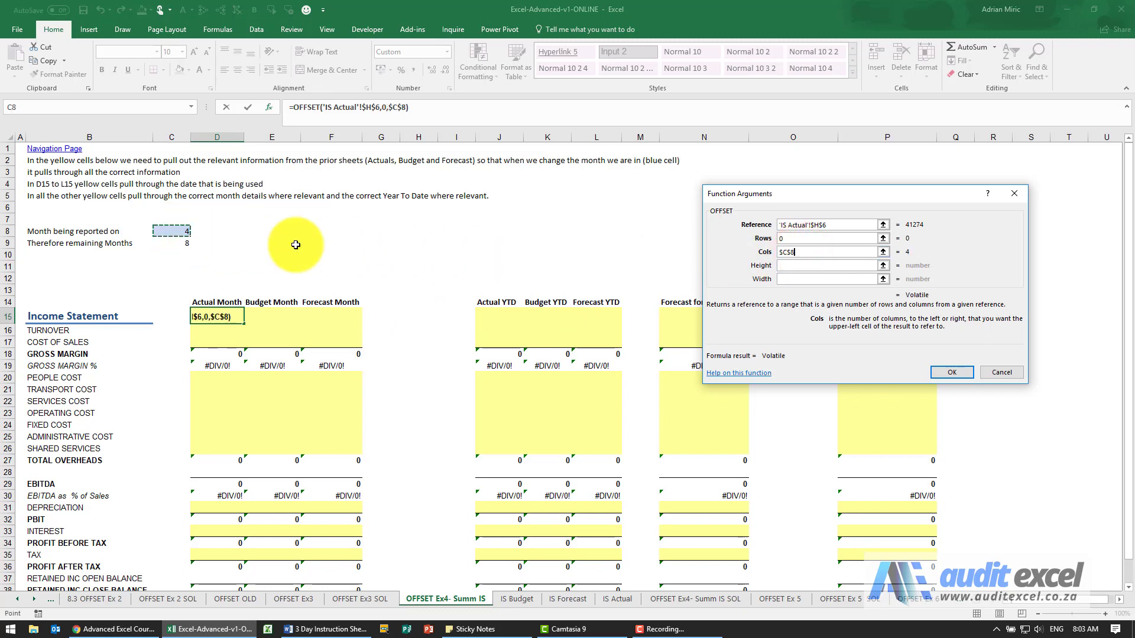
left_click(958, 372)
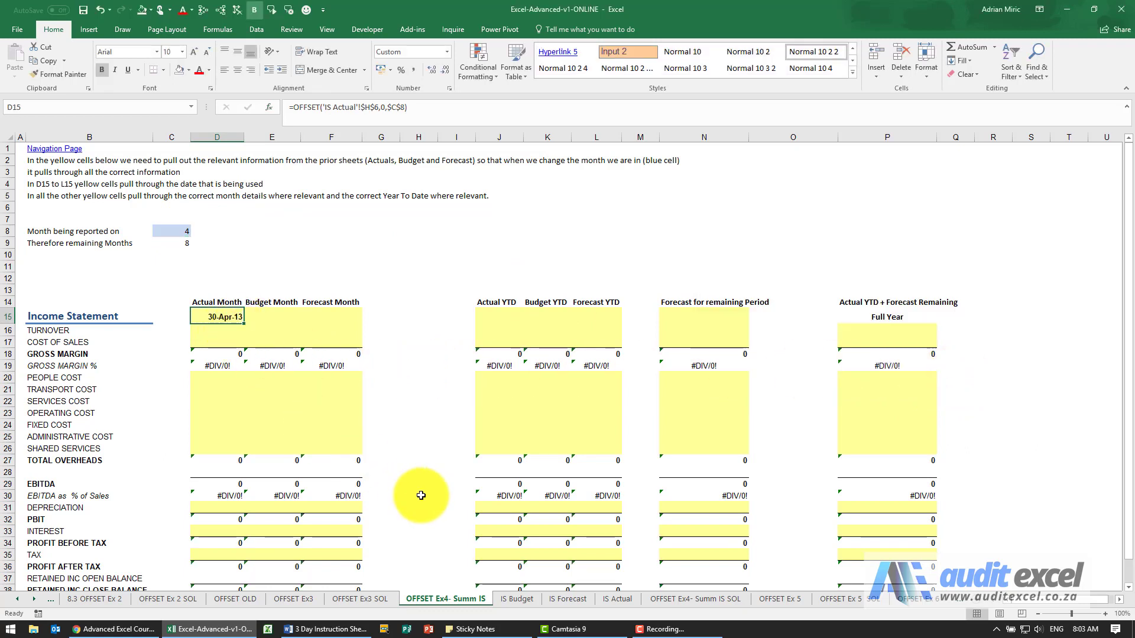
Step: Test the D15 date by setting the month in C8 to 3, then 5, then back to 4
left_click(183, 234)
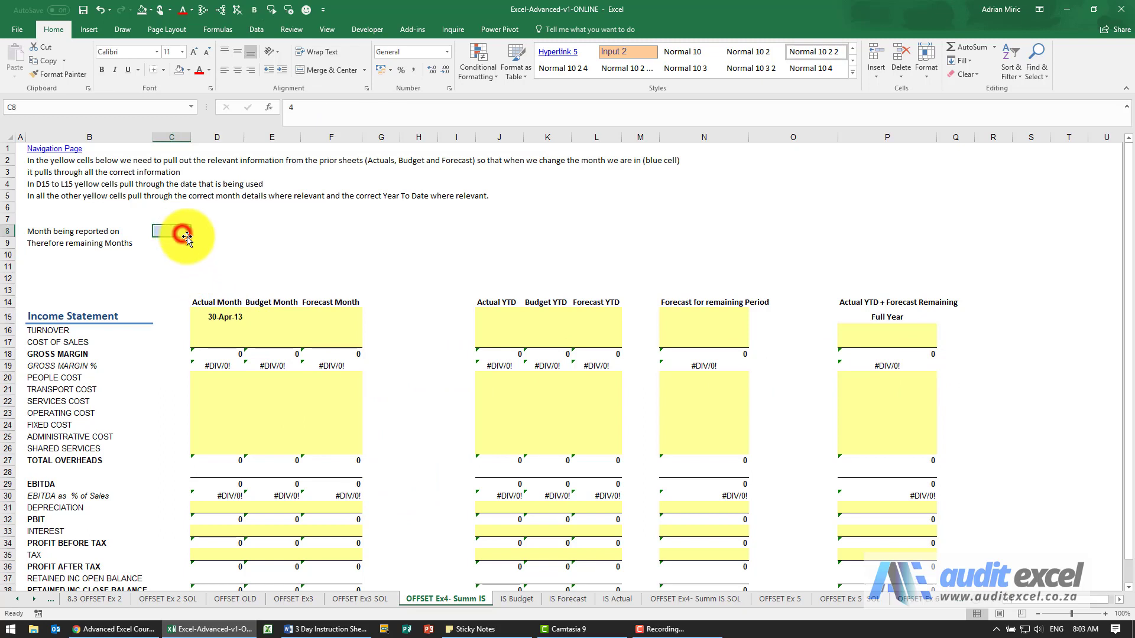
type("3")
key("Return")
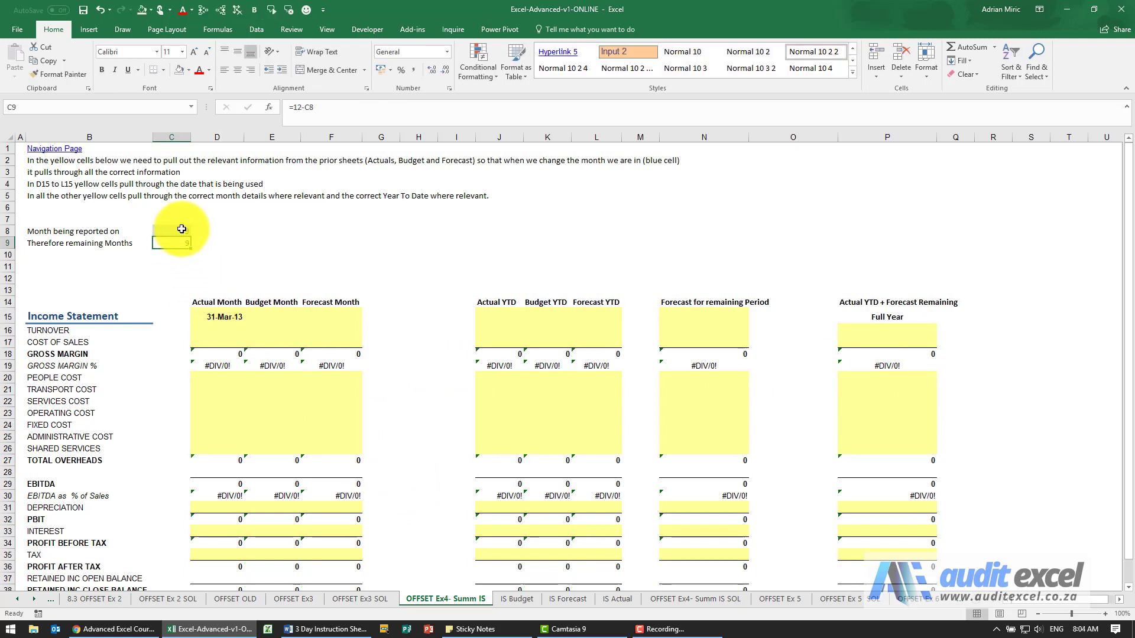
left_click(180, 230)
type("5")
key("Return")
type("4")
key("Return")
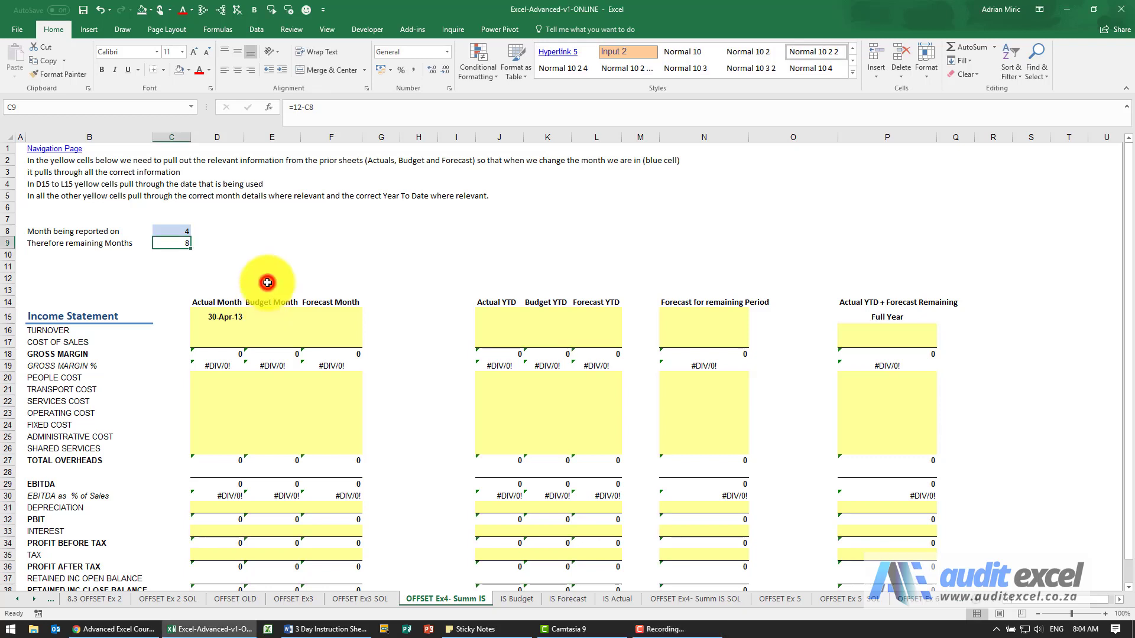
Step: Link E15 to =$D$15 and copy it into F15 and J15:L15
left_click(266, 317)
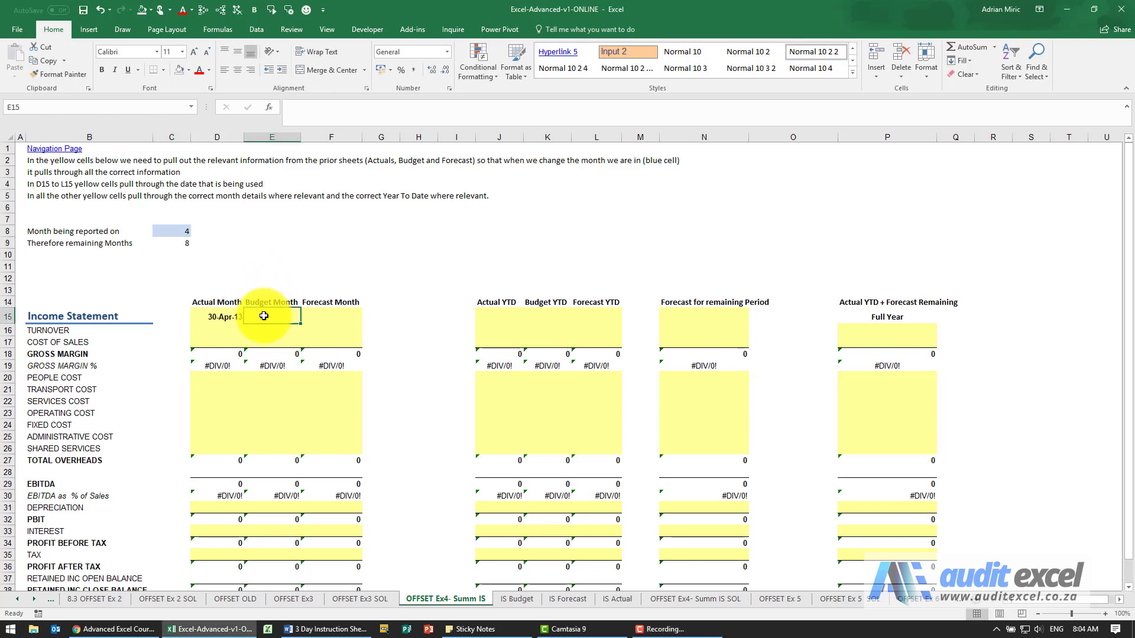
type("=")
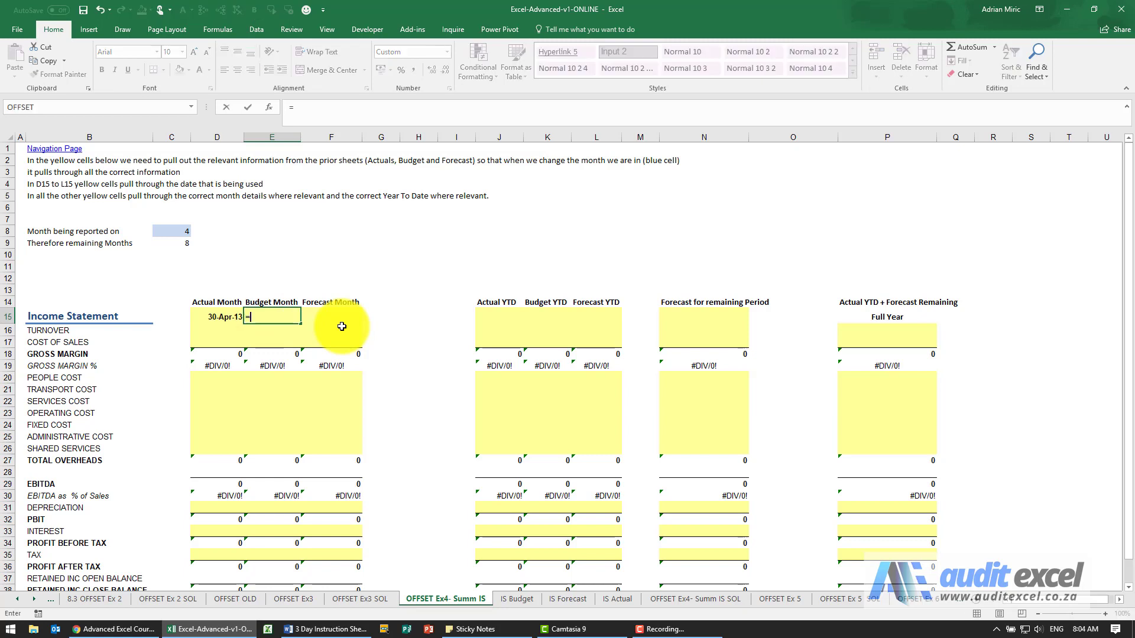
key("Return")
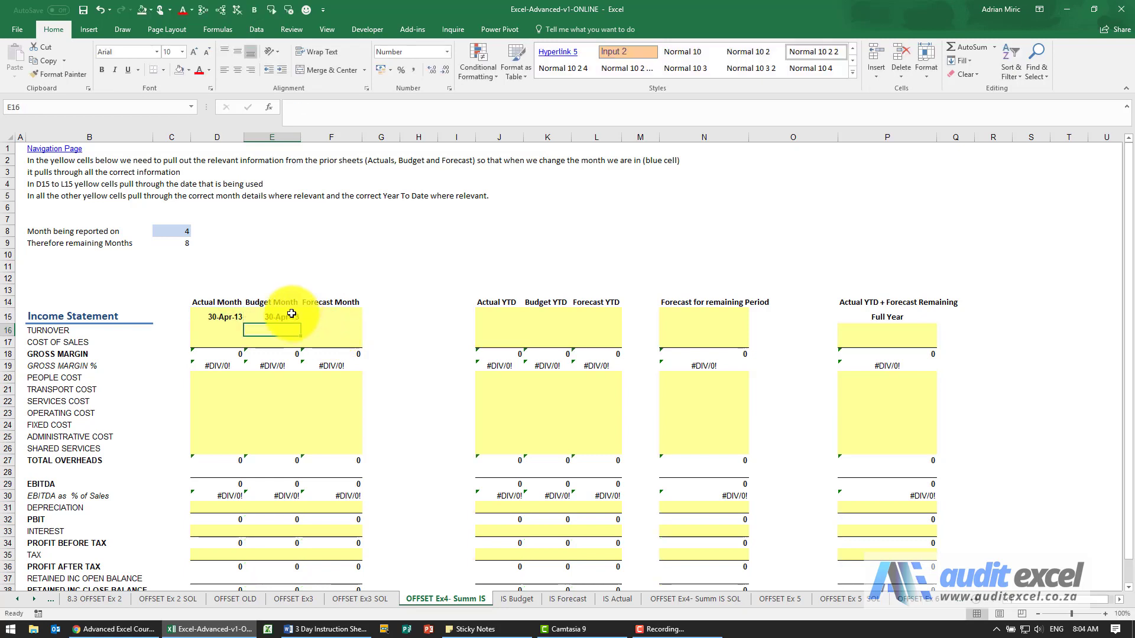
left_click(291, 317)
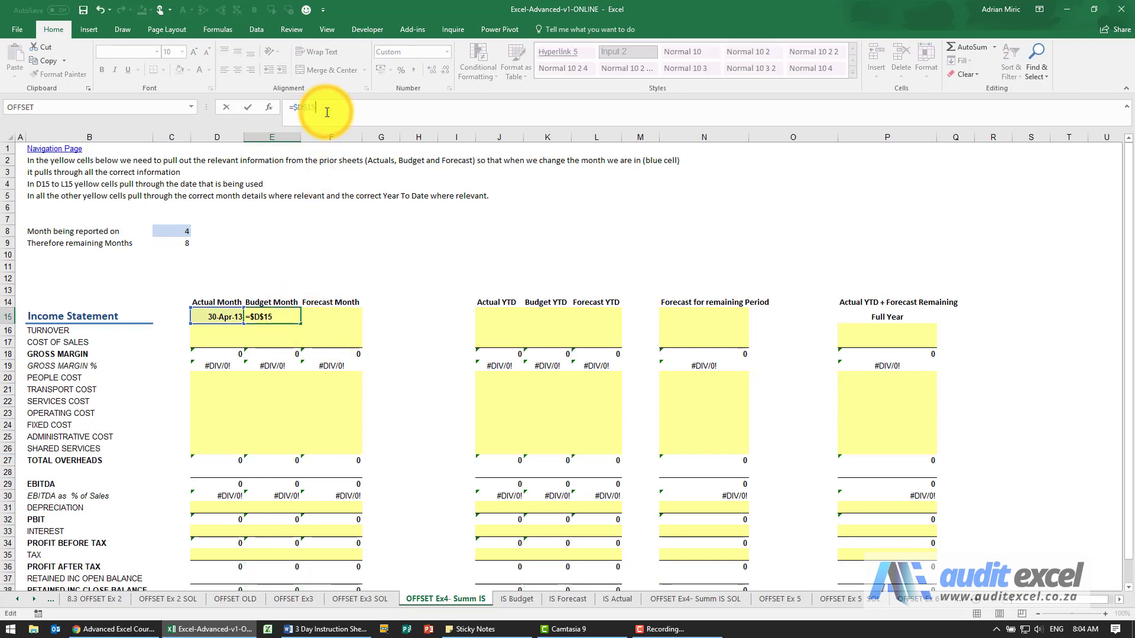
key("Return")
key("Up")
key("ctrl+c")
key("Right")
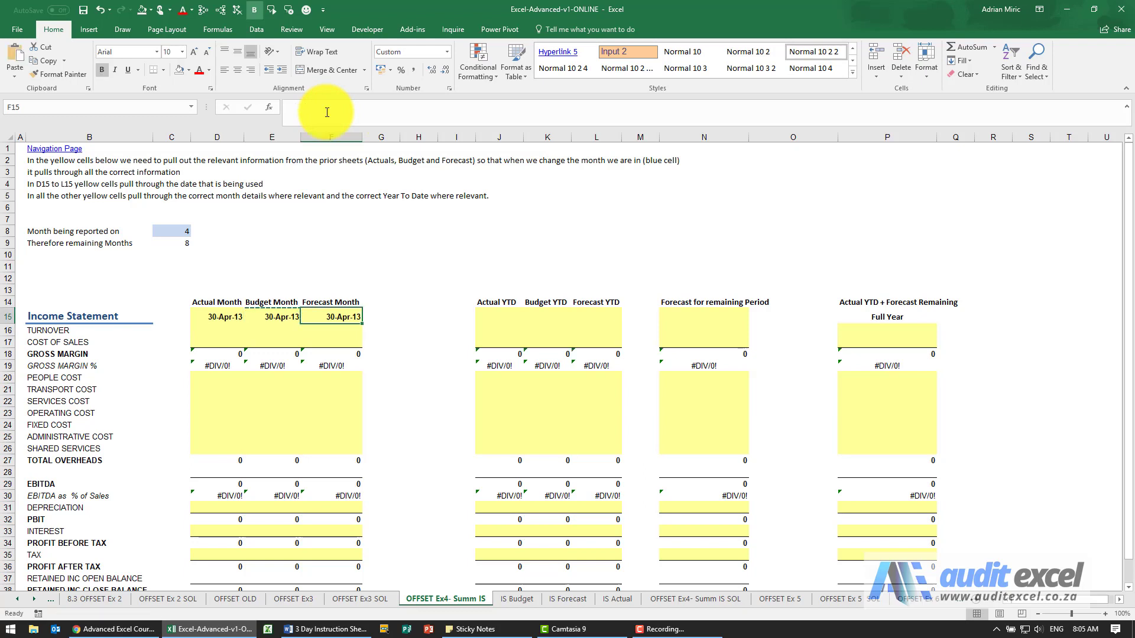
key("Right")
key("Right")
key("Right")
key("Right")
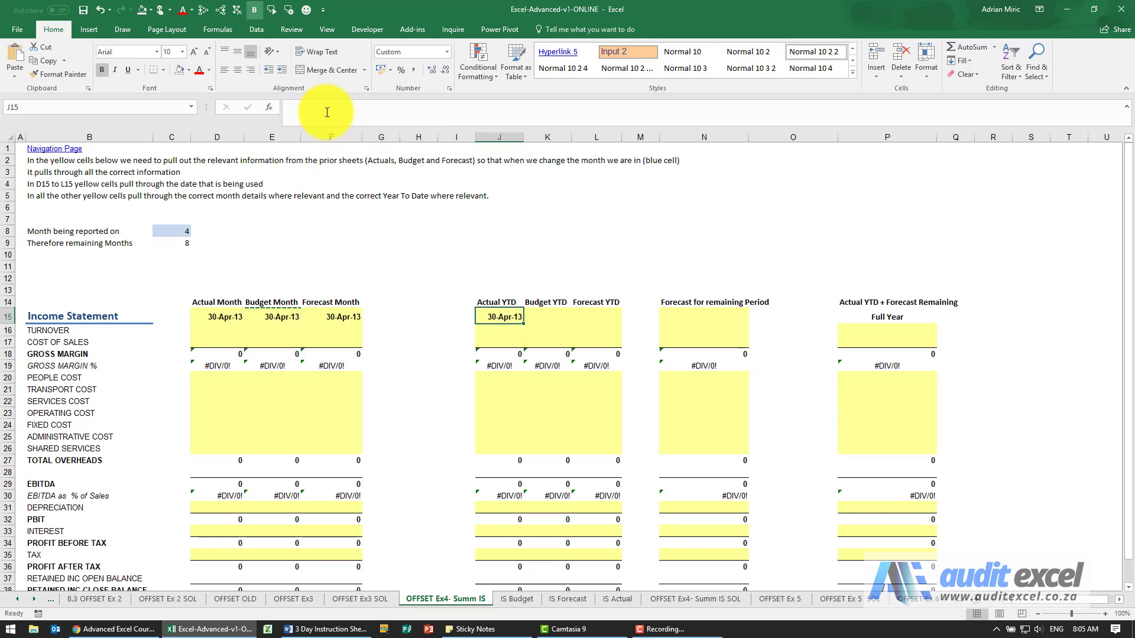
key("Right")
key("Right")
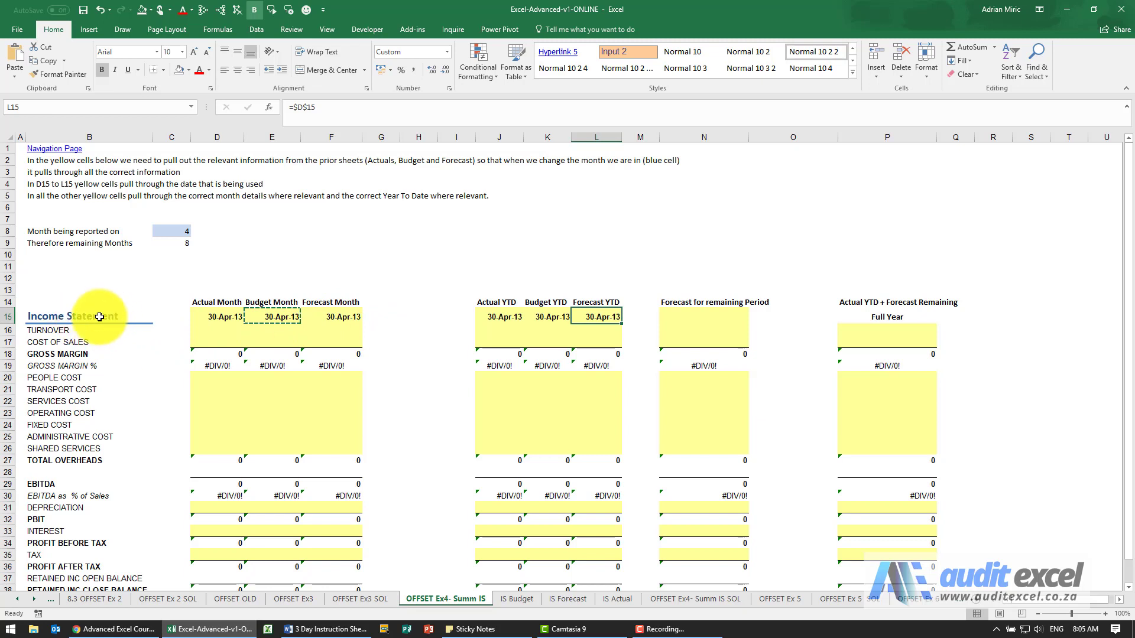
Step: Enter =OFFSET('IS Actual'!$H11,0,$C$8) in D16 and confirm April's 103 110 on IS Actual
left_click(222, 326)
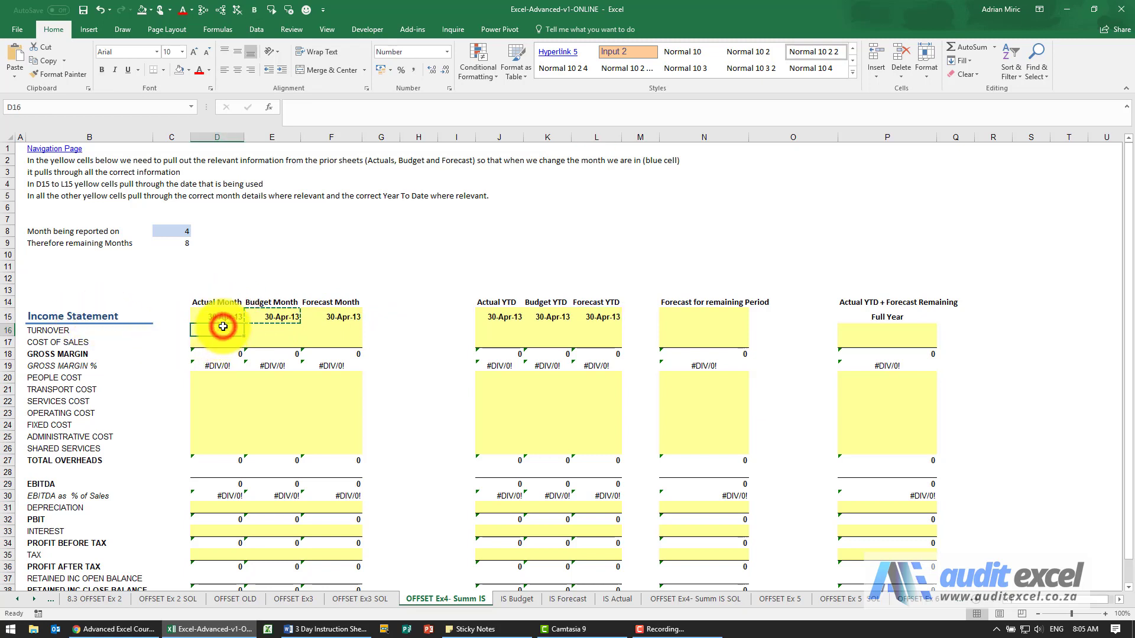
left_click(270, 107)
left_click(763, 289)
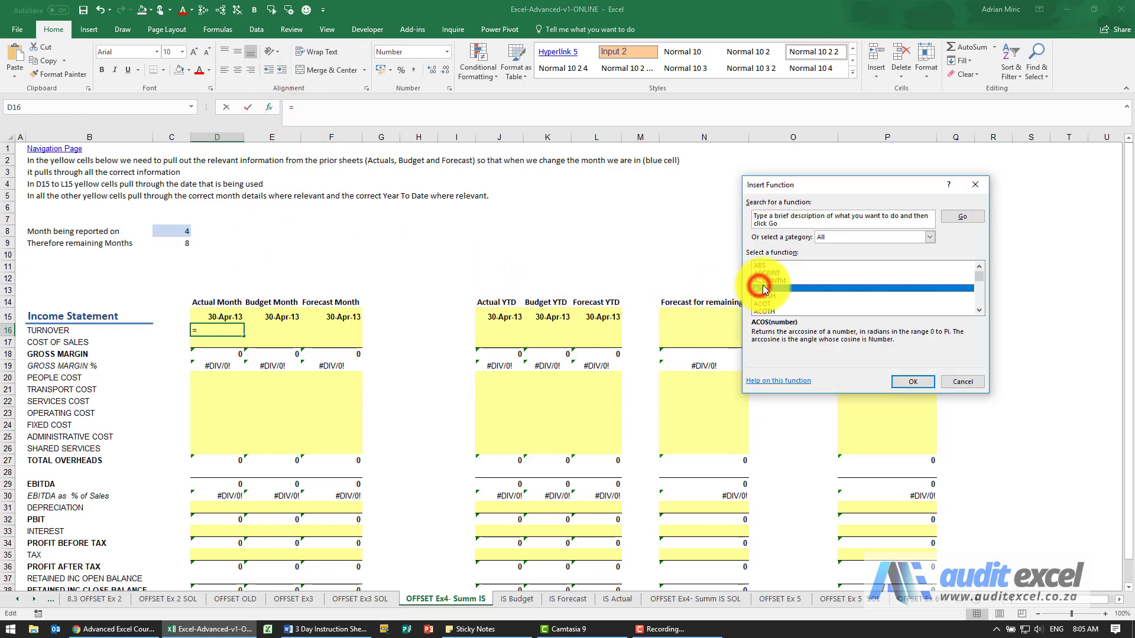
type("offset")
key("Return")
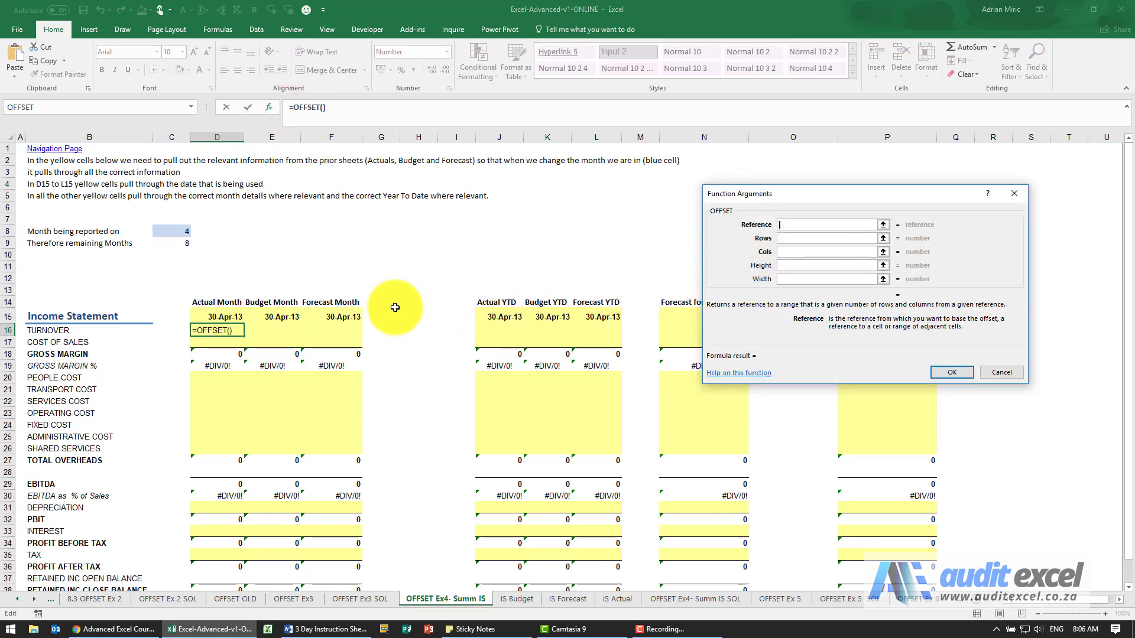
left_click(615, 598)
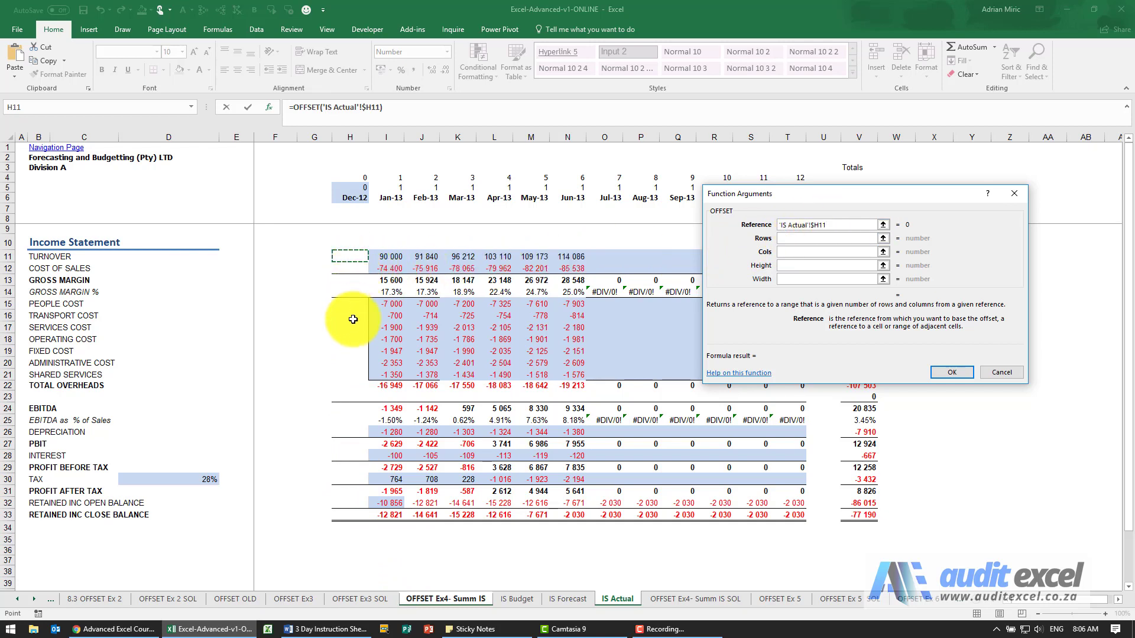
left_click(789, 238)
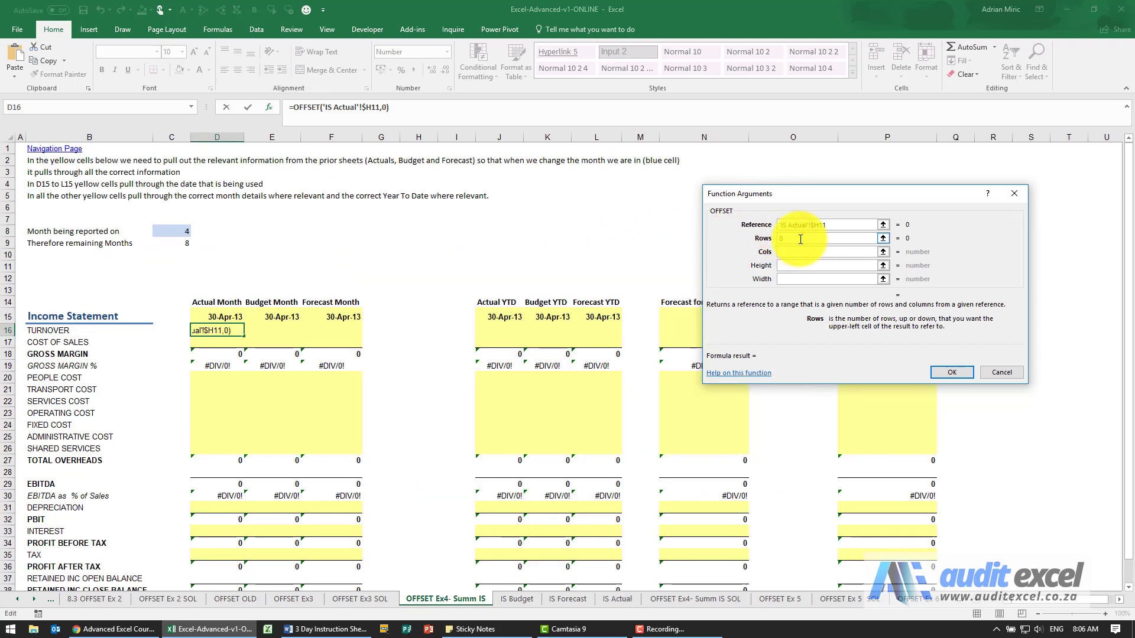
left_click(806, 256)
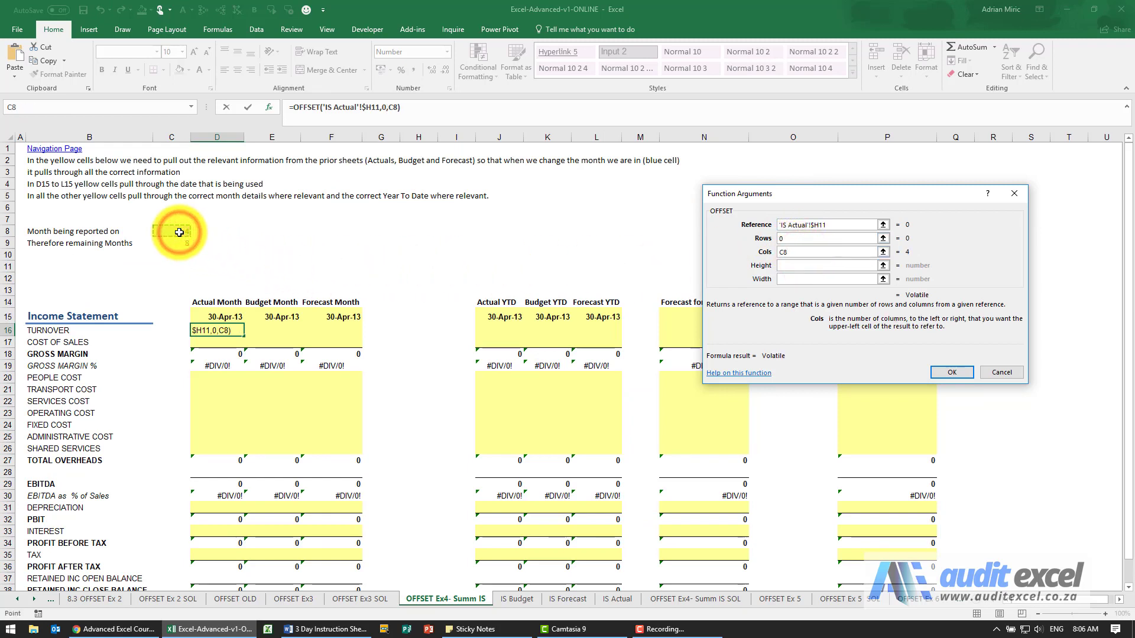
left_click(963, 377)
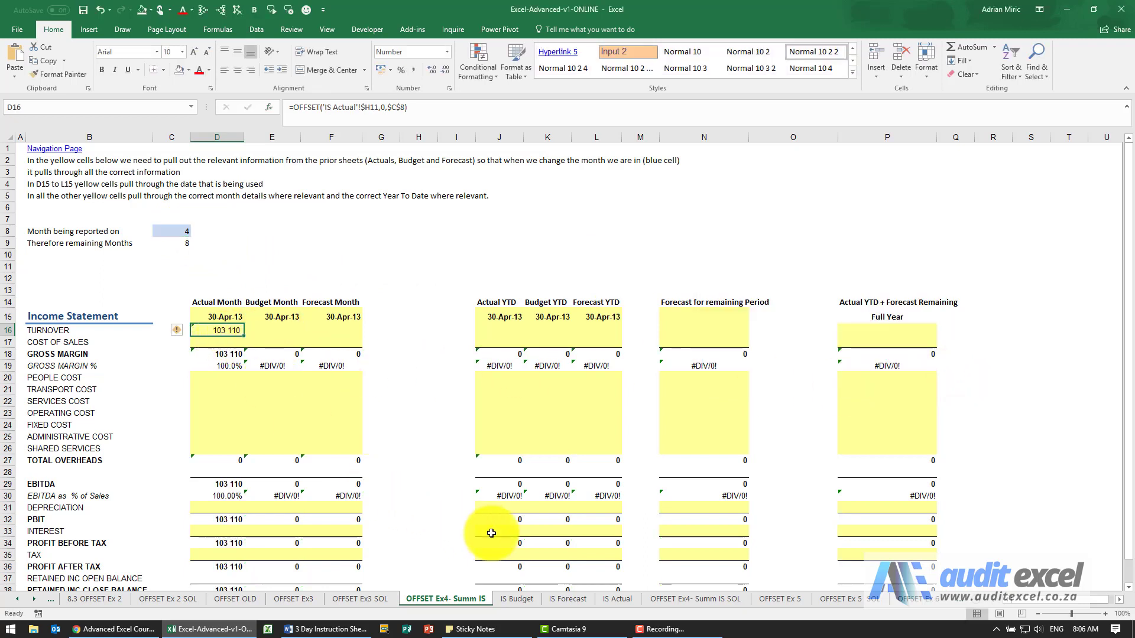
left_click(615, 598)
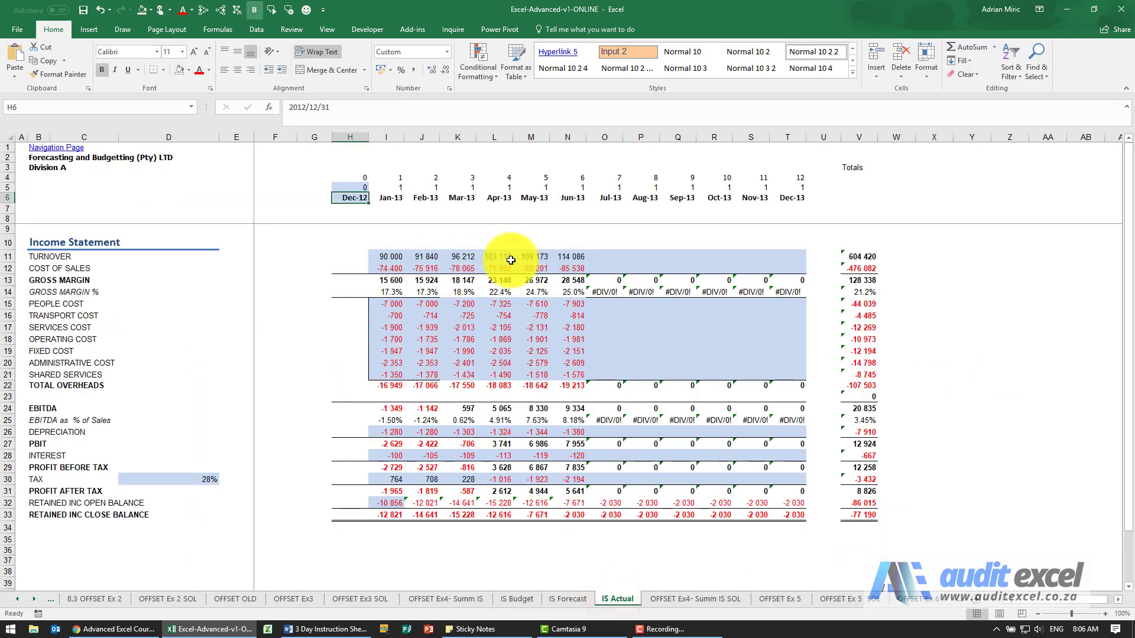
left_click(435, 598)
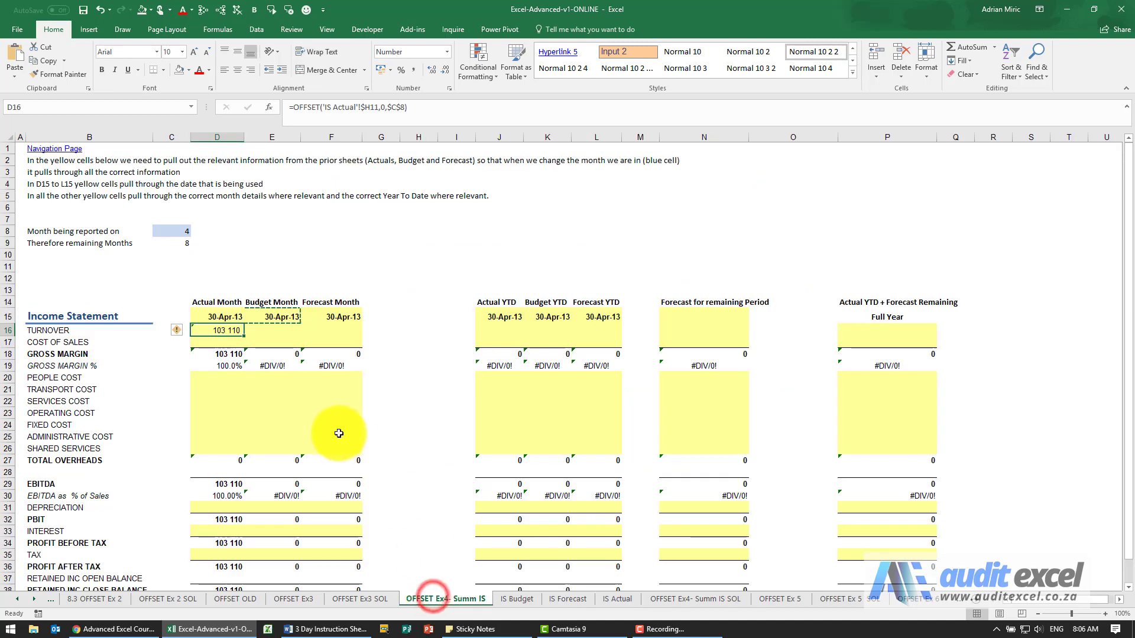
Step: Cancel the pending copy and review D16's actual turnover formula before working on E16
left_click(274, 334)
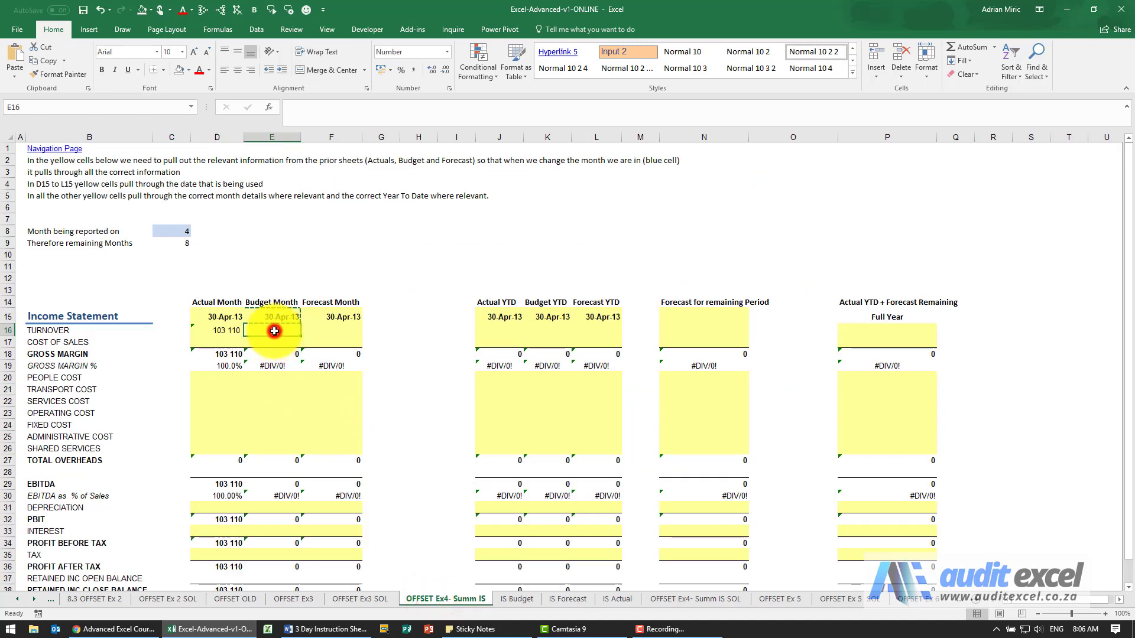
key("Escape")
left_click(227, 329)
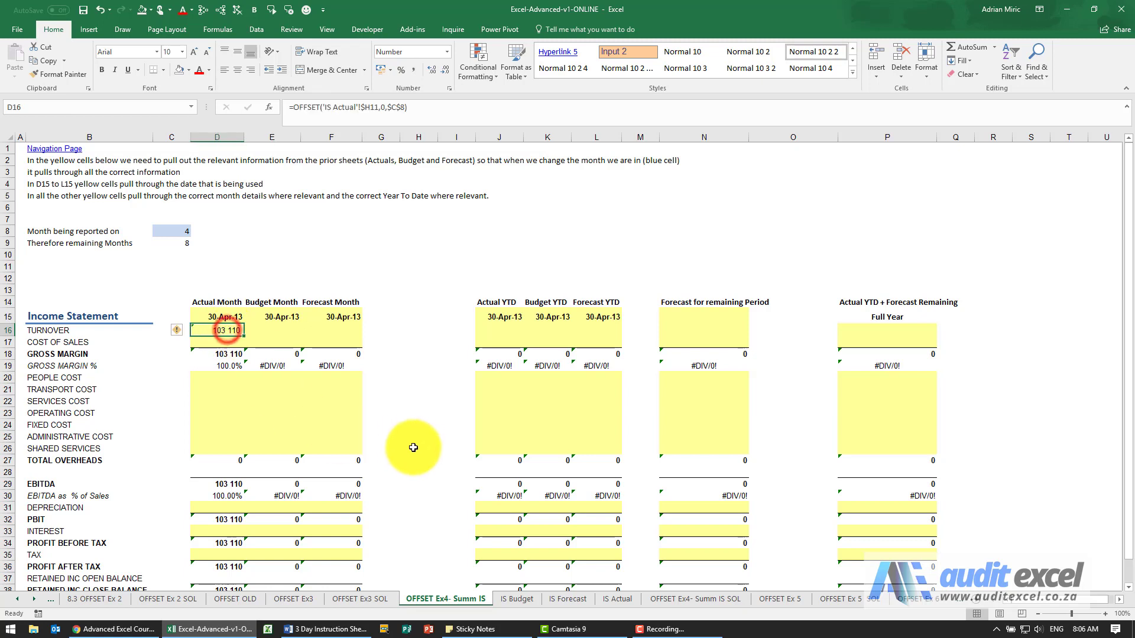
left_click(276, 329)
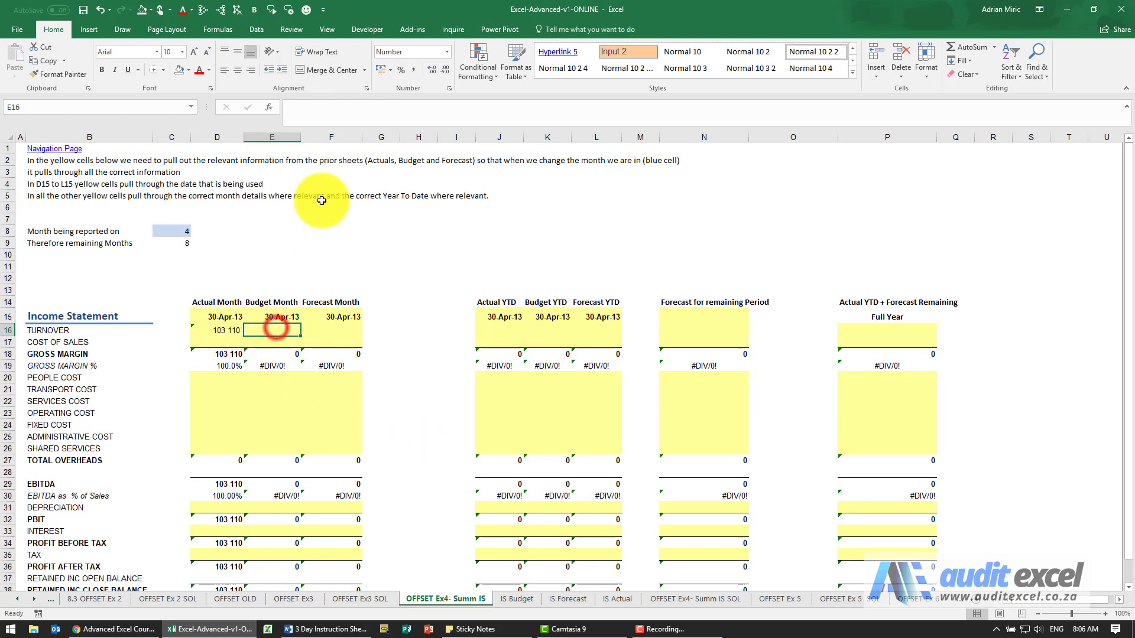
Step: Enter =OFFSET('IS Budget'!$H11,0,$C$8) in E16, returning April's budget turnover 101 141
left_click(268, 110)
left_click(842, 281)
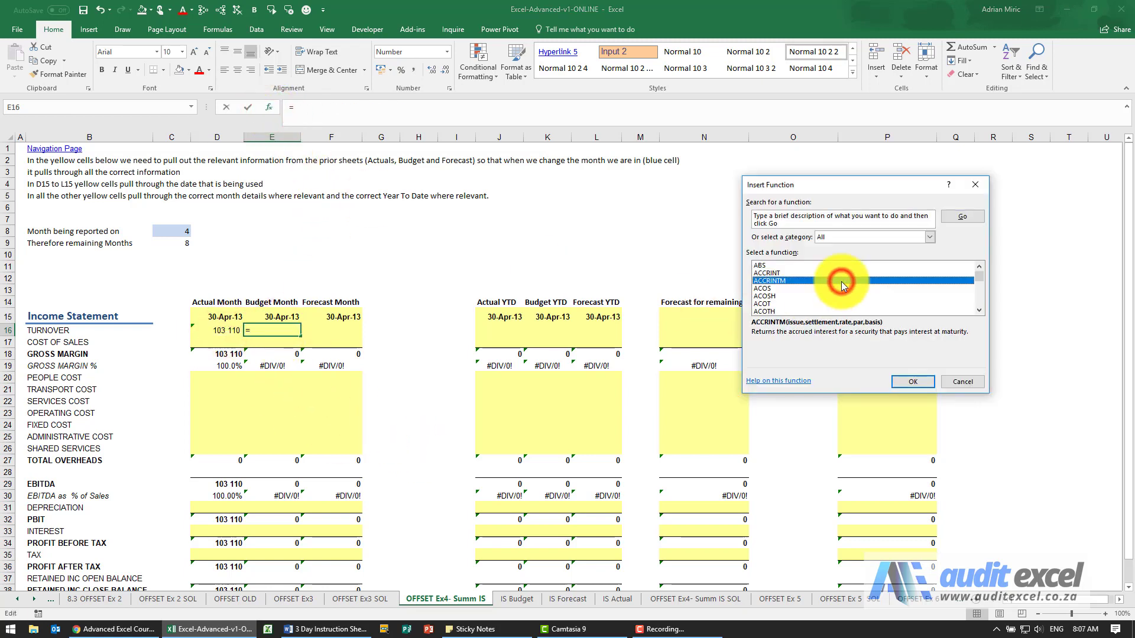
key("o")
key("f")
key("f")
key("Return")
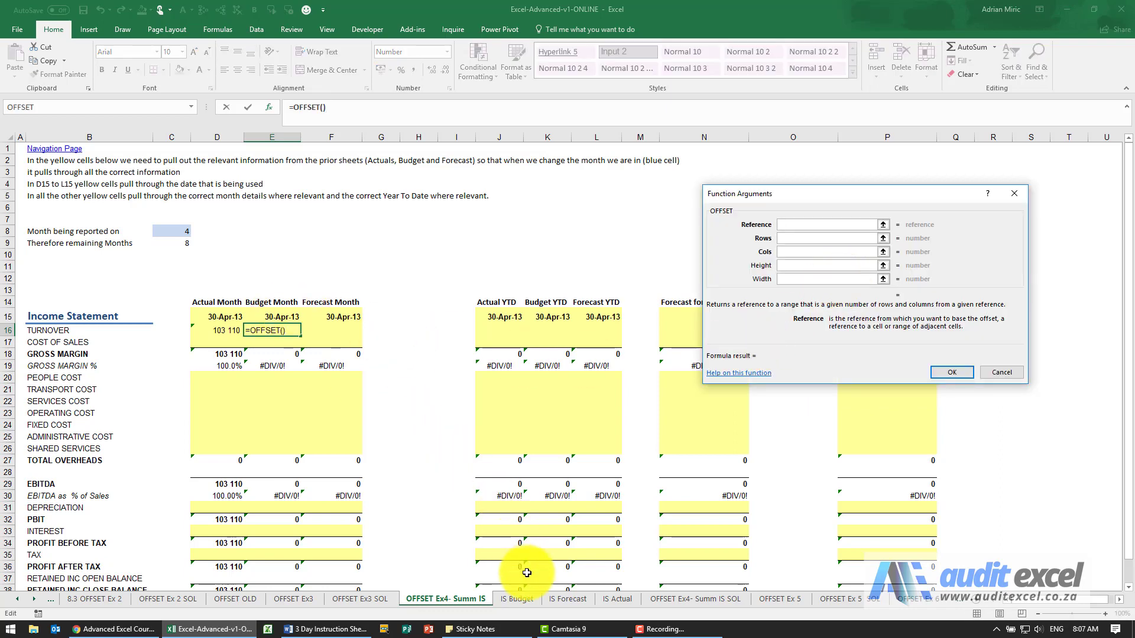
left_click(516, 599)
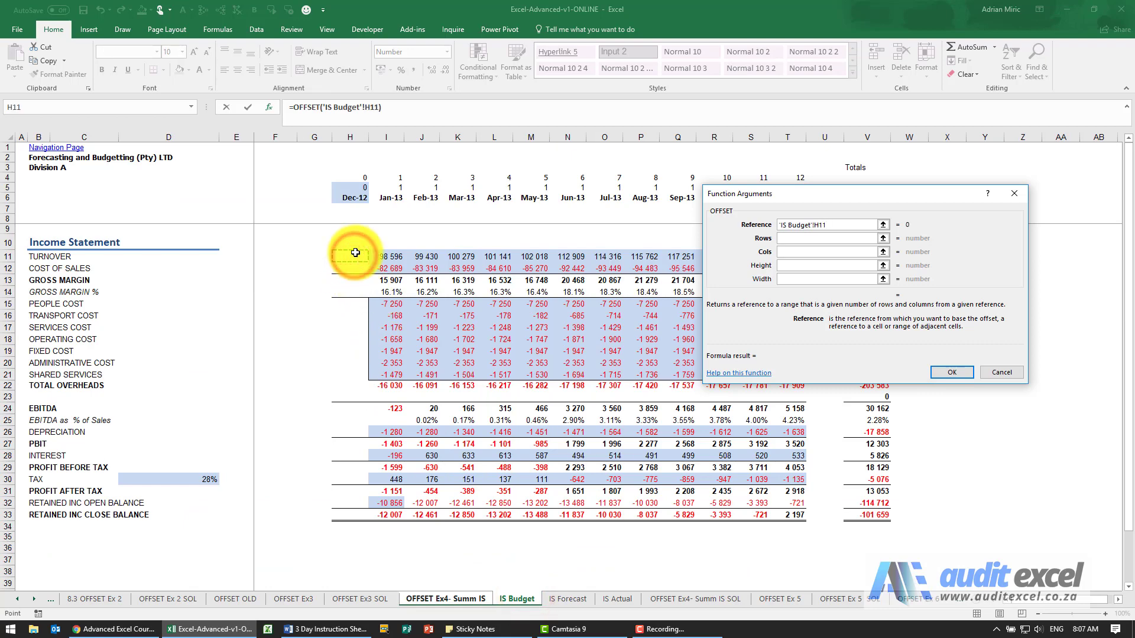
key("F4")
left_click(832, 239)
type("0")
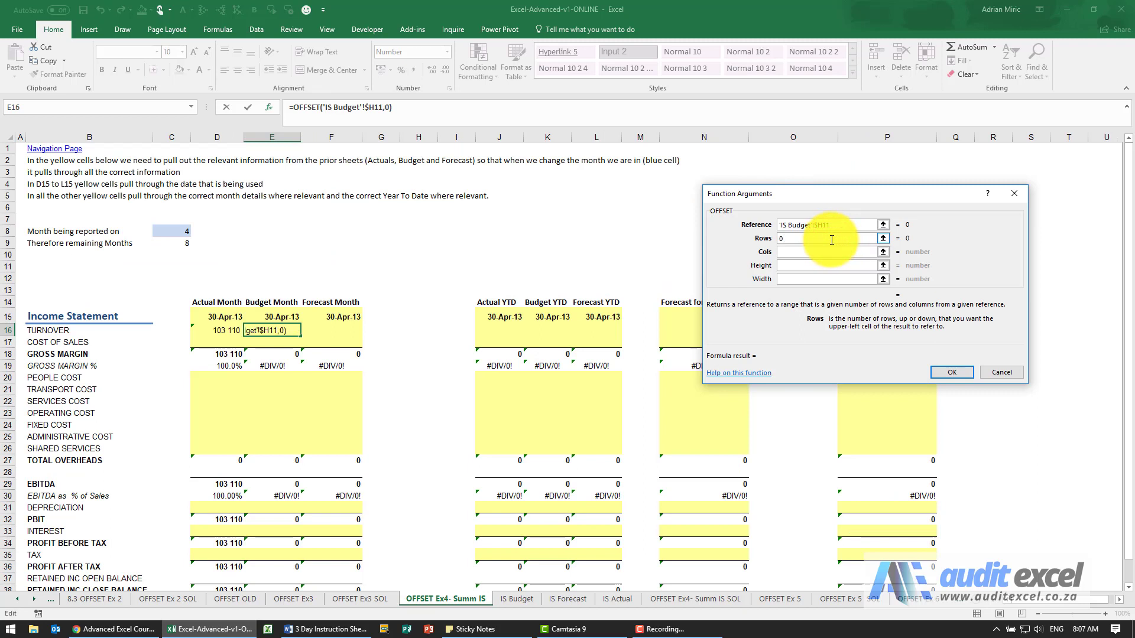
left_click(182, 230)
key("F4")
left_click(935, 371)
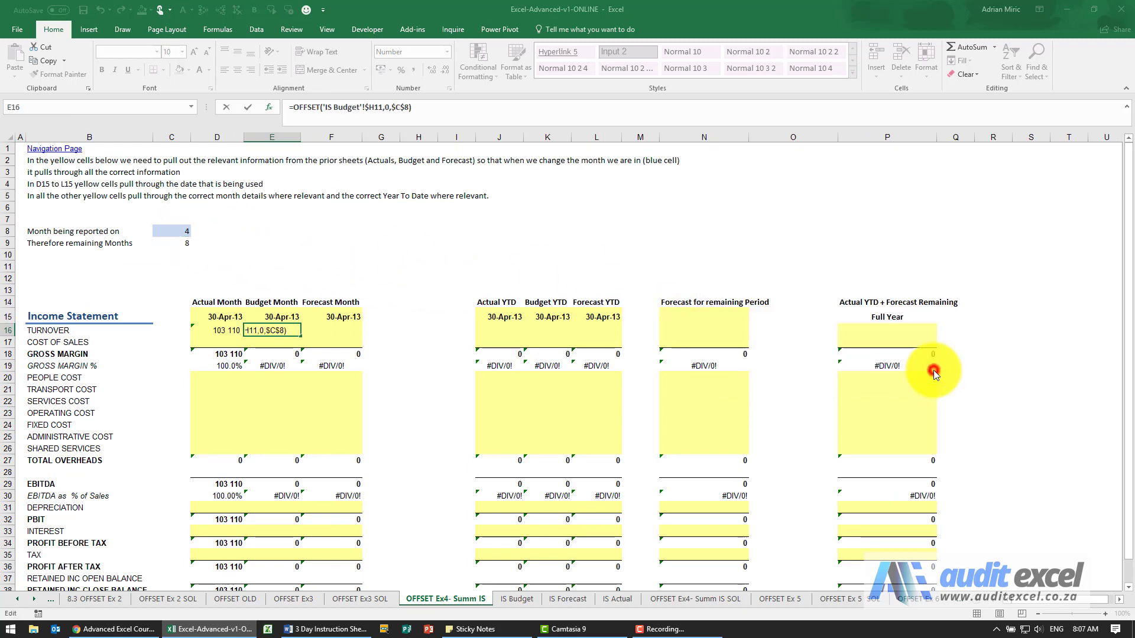
left_click(326, 331)
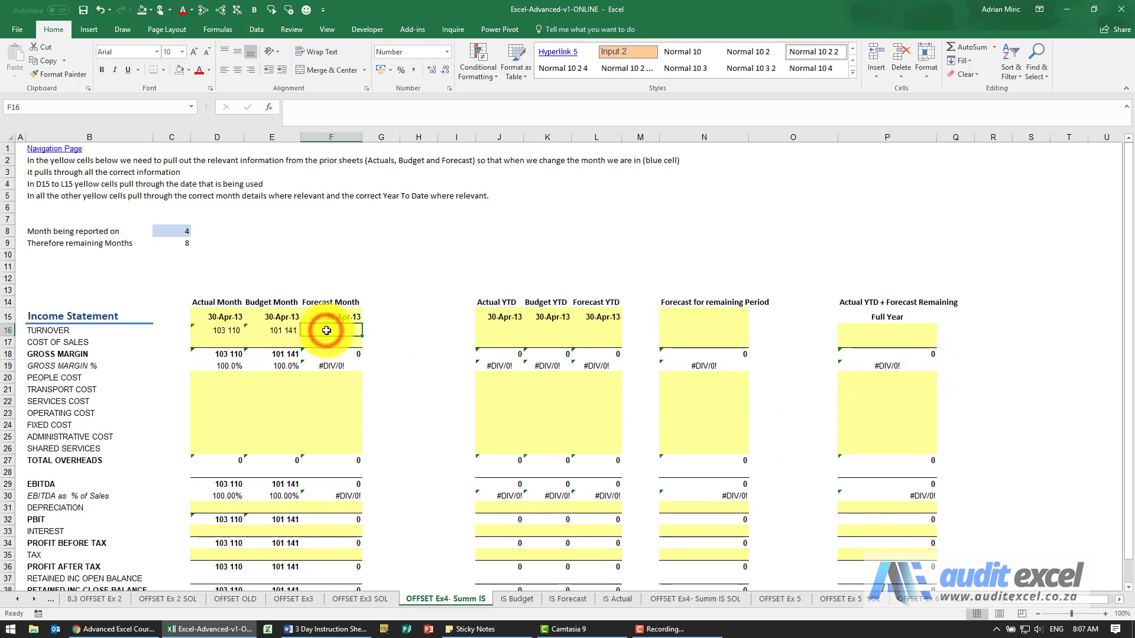
Step: Enter =OFFSET('IS Forecast'!$H11,0,$C$8) in F16, returning 78 654
left_click(269, 108)
left_click(779, 303)
type("offset")
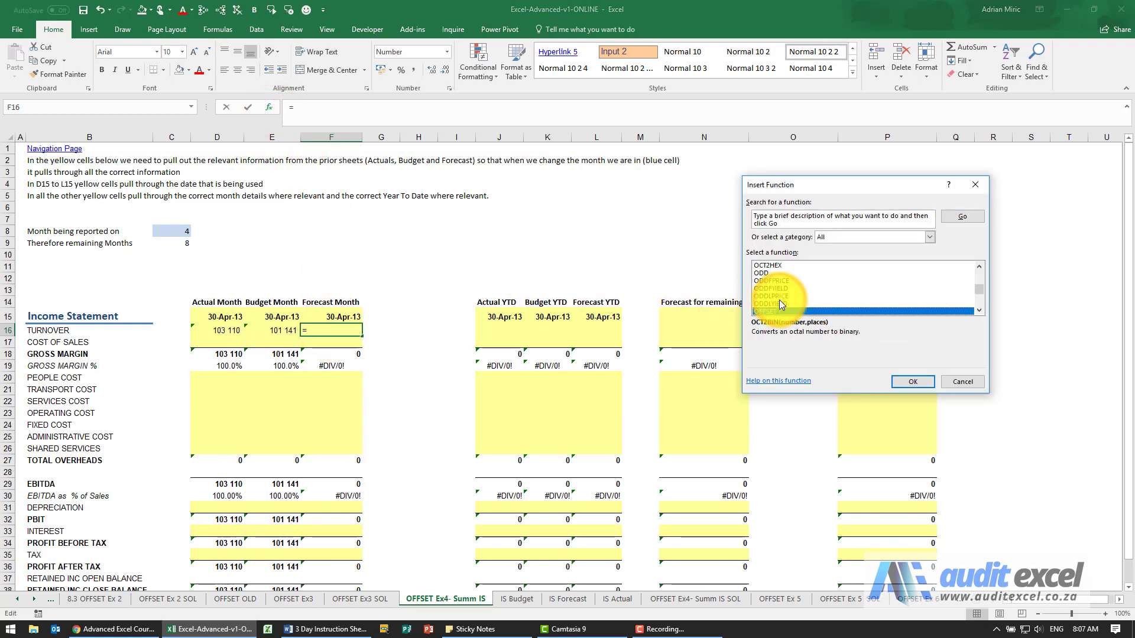
key("Return")
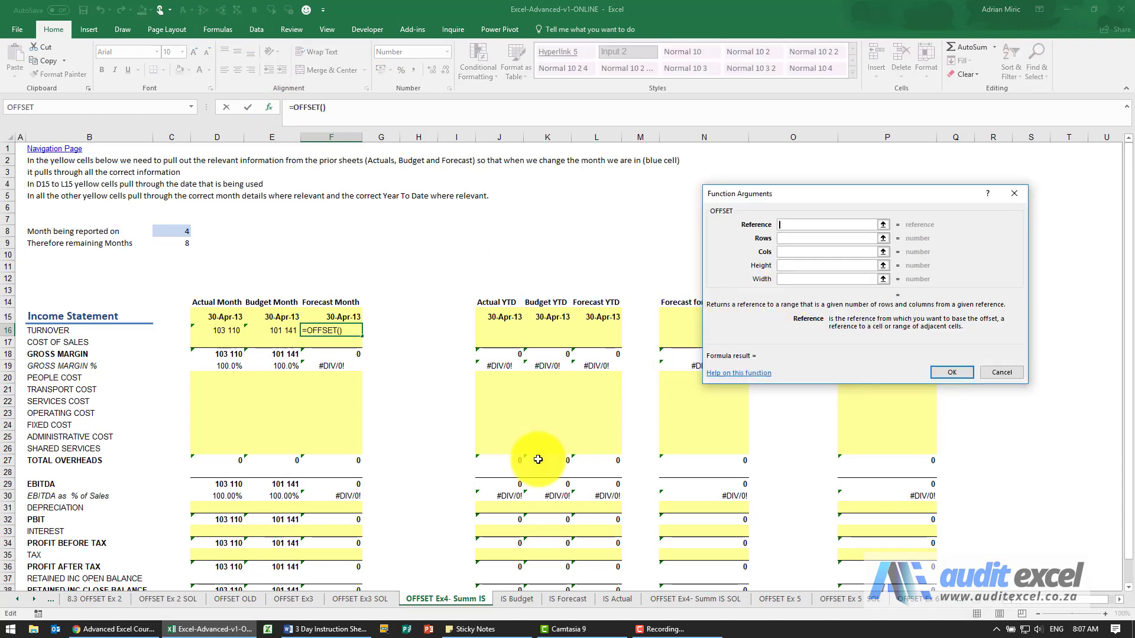
left_click(564, 596)
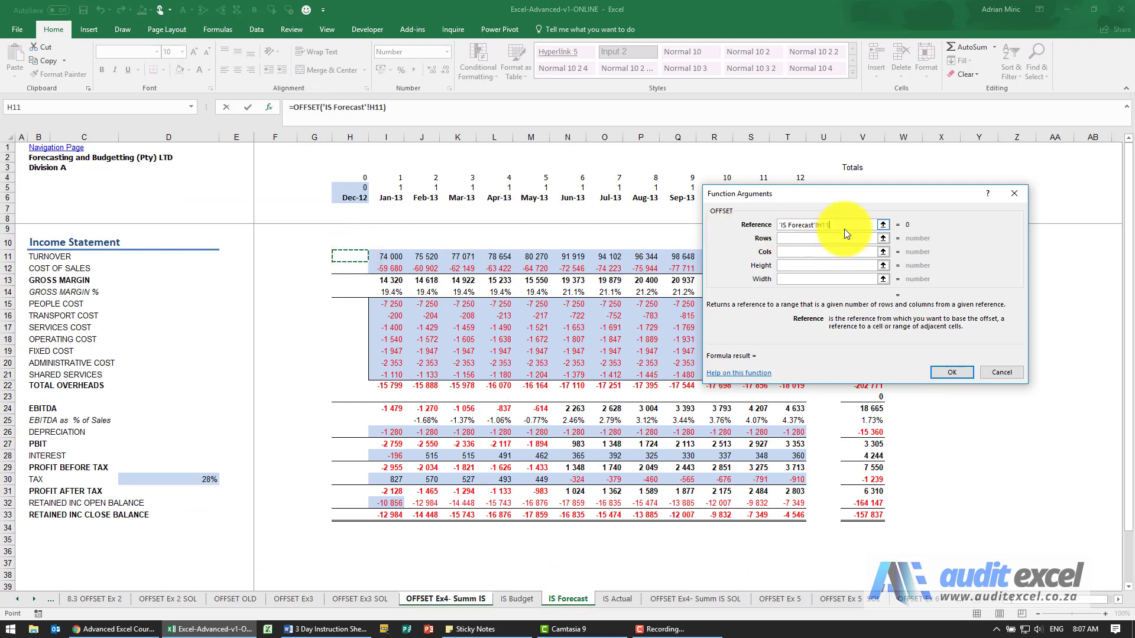
key("F4")
key("F4")
left_click(844, 238)
type("0")
left_click(836, 254)
left_click(180, 231)
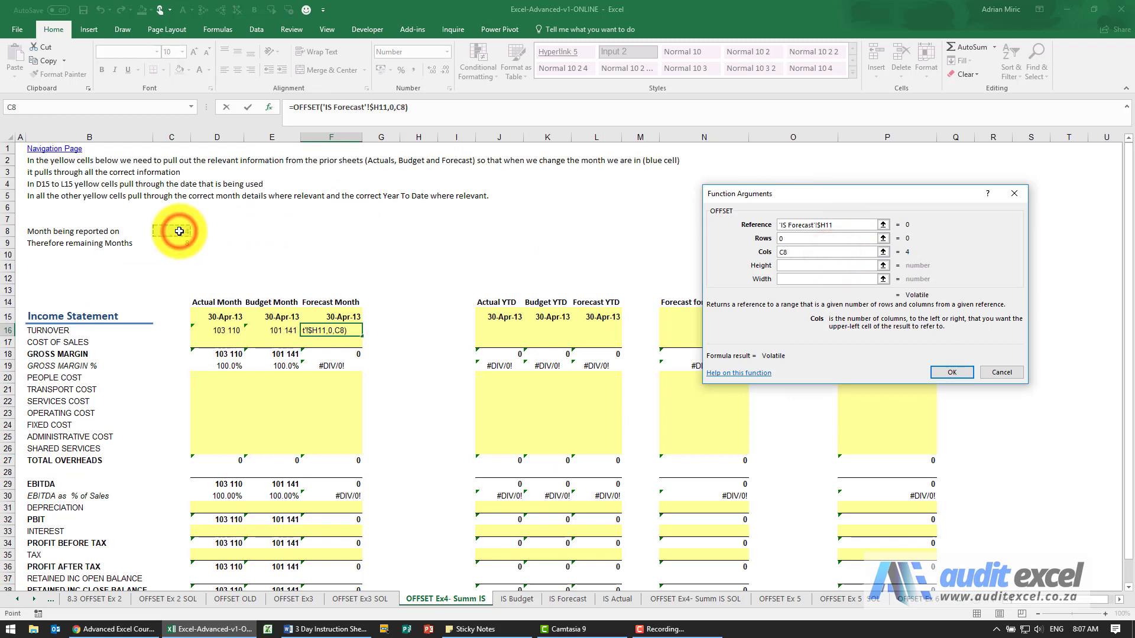
left_click(951, 371)
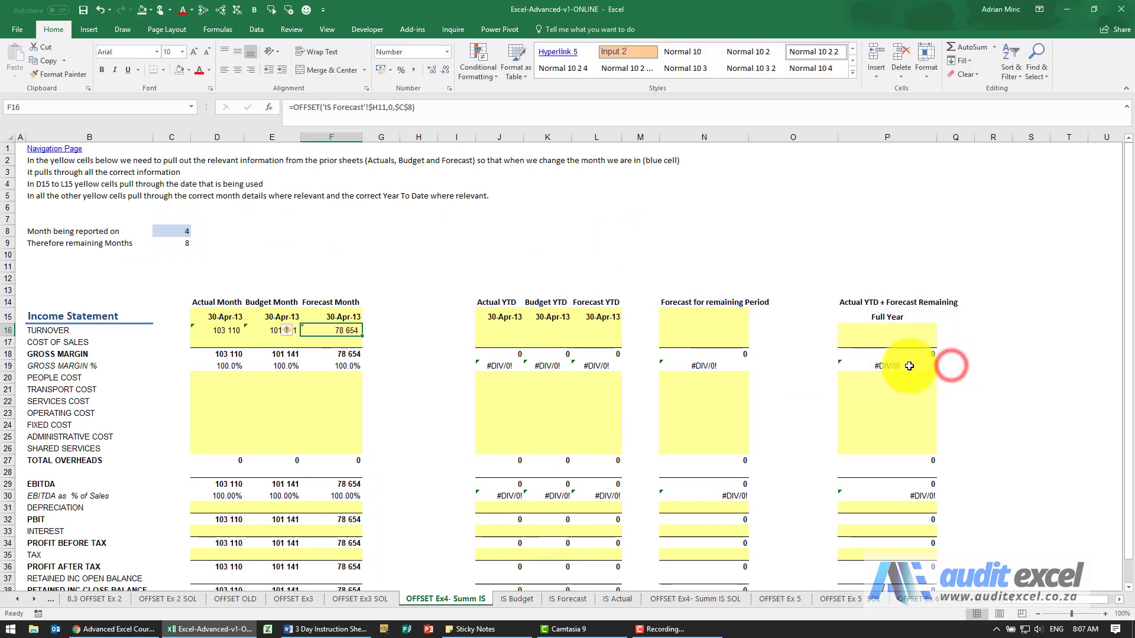
Step: Copy the D16:F16 turnover formulas into the cost of sales row and overhead rows D20:F26
left_click_drag(224, 330, 343, 335)
key("ctrl+c")
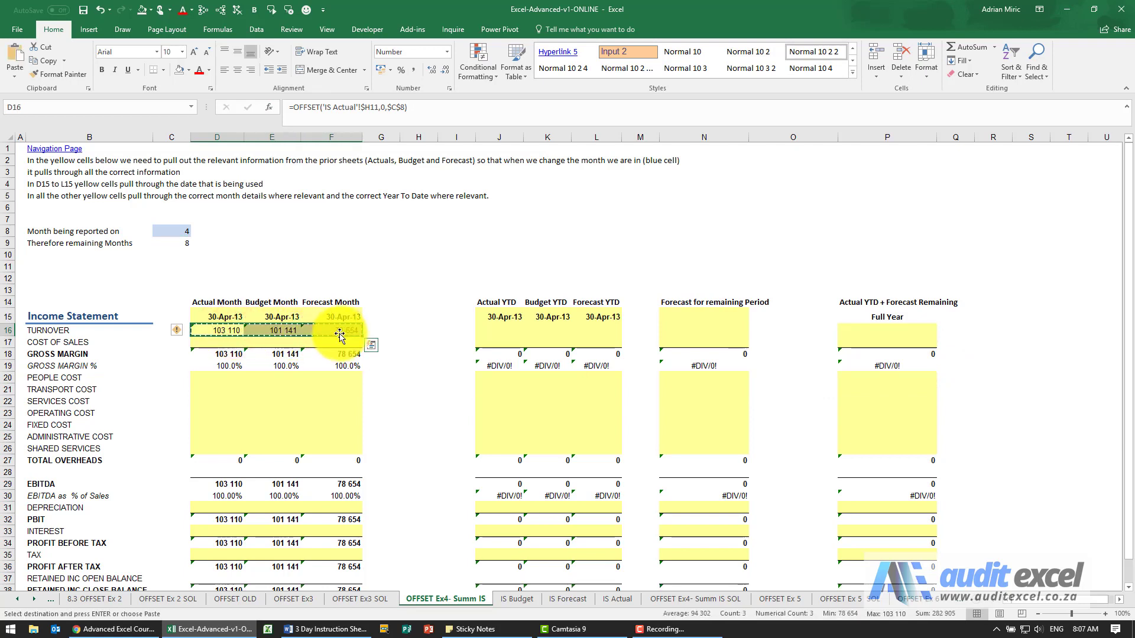
key("Down")
key("shift+Right")
key("shift+Right")
key("ctrl+v")
key("Down")
key("Down")
key("Down")
key("Down")
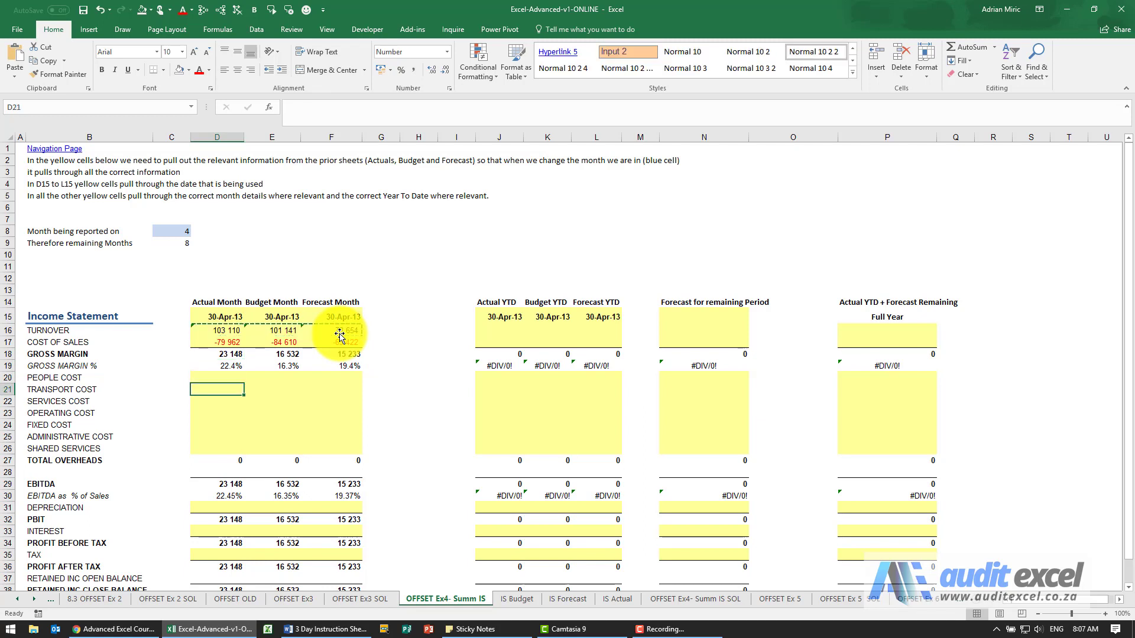
key("shift+Down")
key("shift+Down")
key("shift+Down")
key("shift+Down")
key("shift+Down")
key("shift+Down")
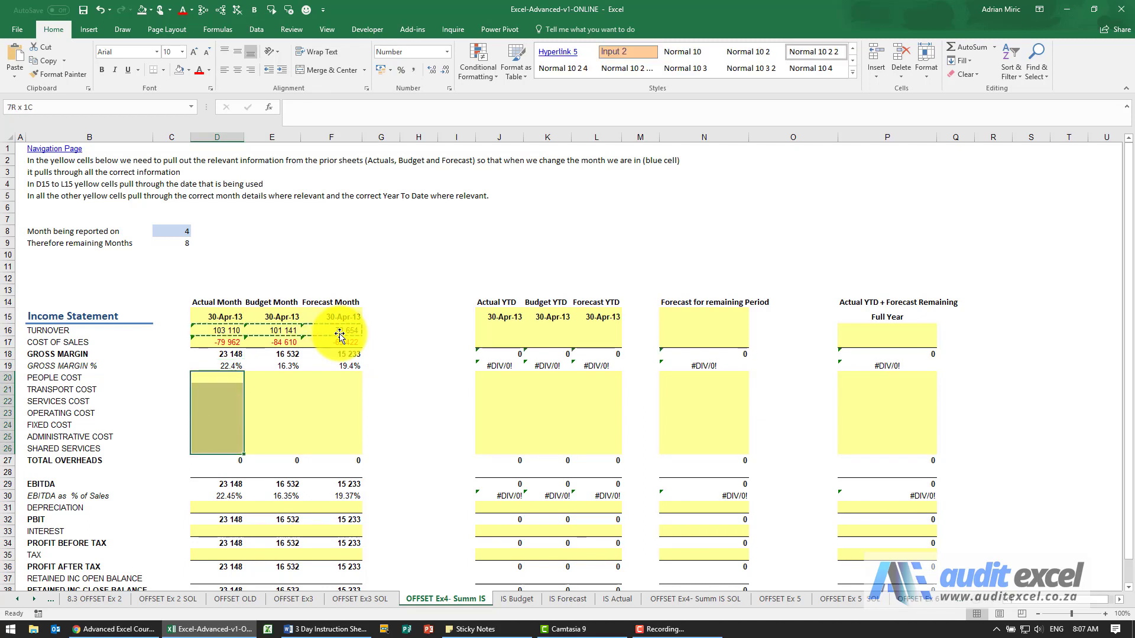
key("shift+Right")
key("shift+Right")
key("ctrl+v")
Step: Paste the same formulas into the depreciation, interest and tax rows, then clear the copy
left_click(218, 506)
key("ctrl+v")
left_click(229, 531)
key("ctrl+v")
left_click(232, 554)
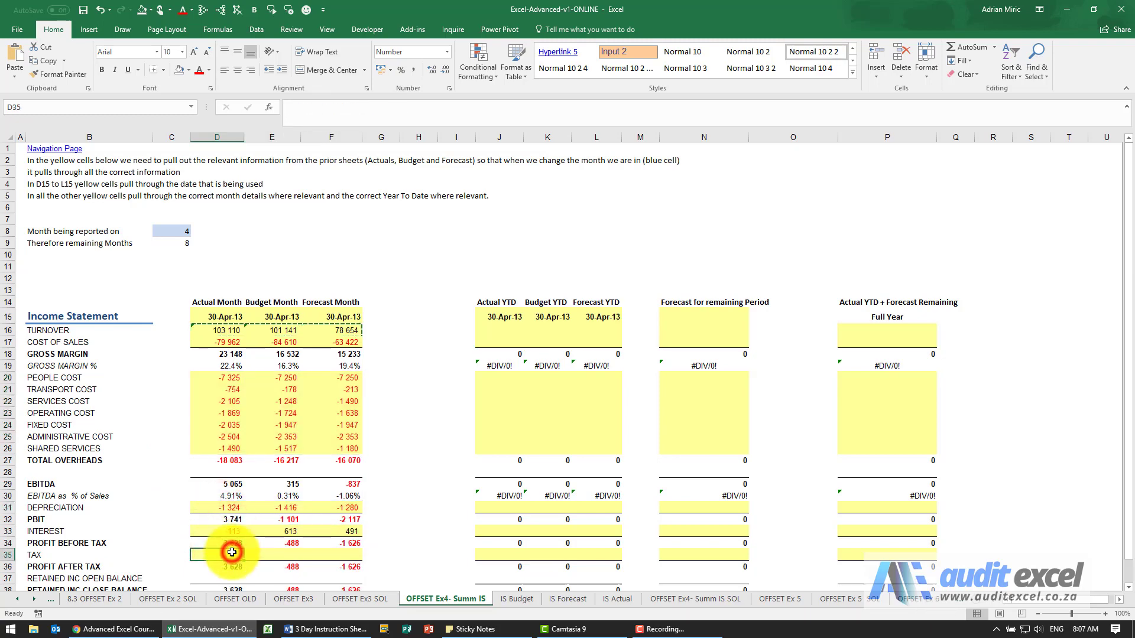
key("shift+Right")
key("shift+Right")
key("ctrl+v")
scroll(301, 505, "down", 2)
scroll(301, 505, "up", 2)
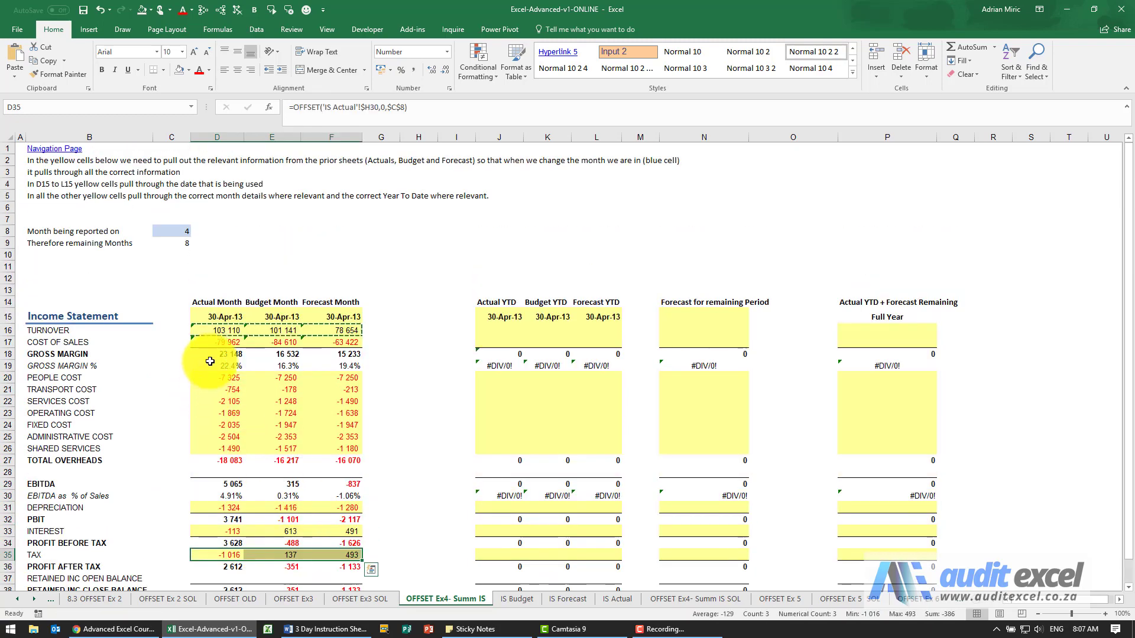
left_click(227, 330)
key("Escape")
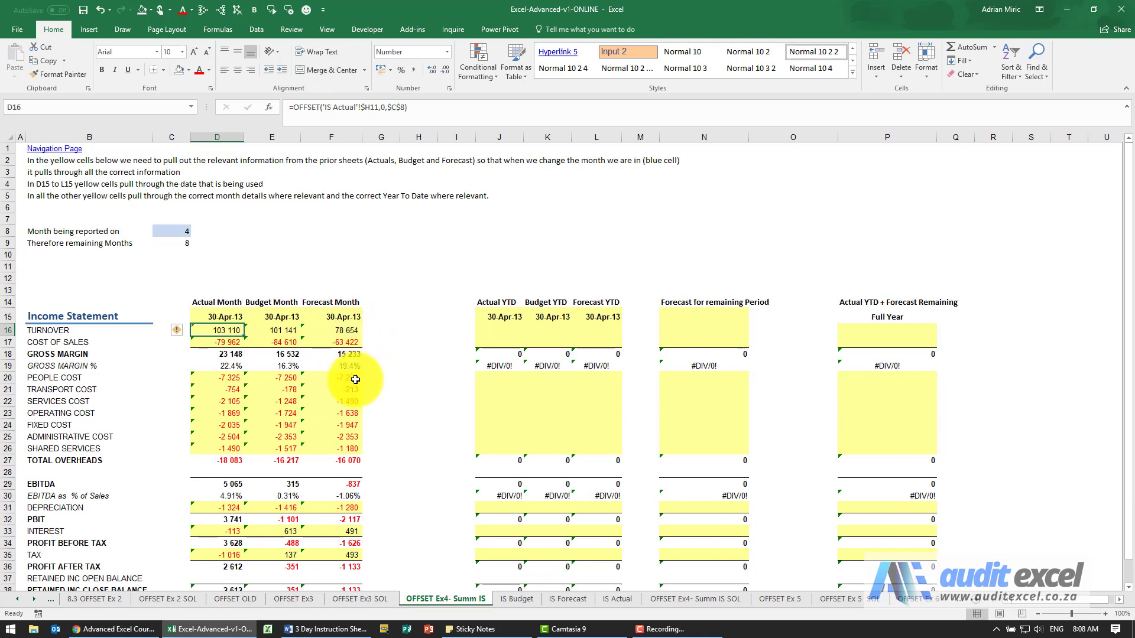
left_click(343, 413)
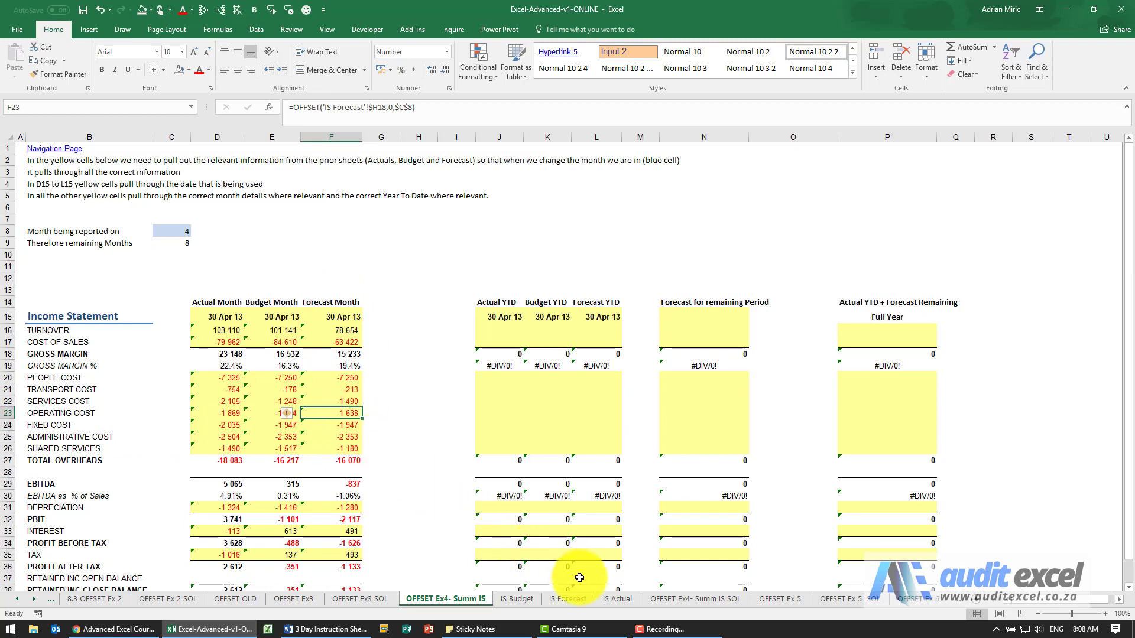
left_click(576, 598)
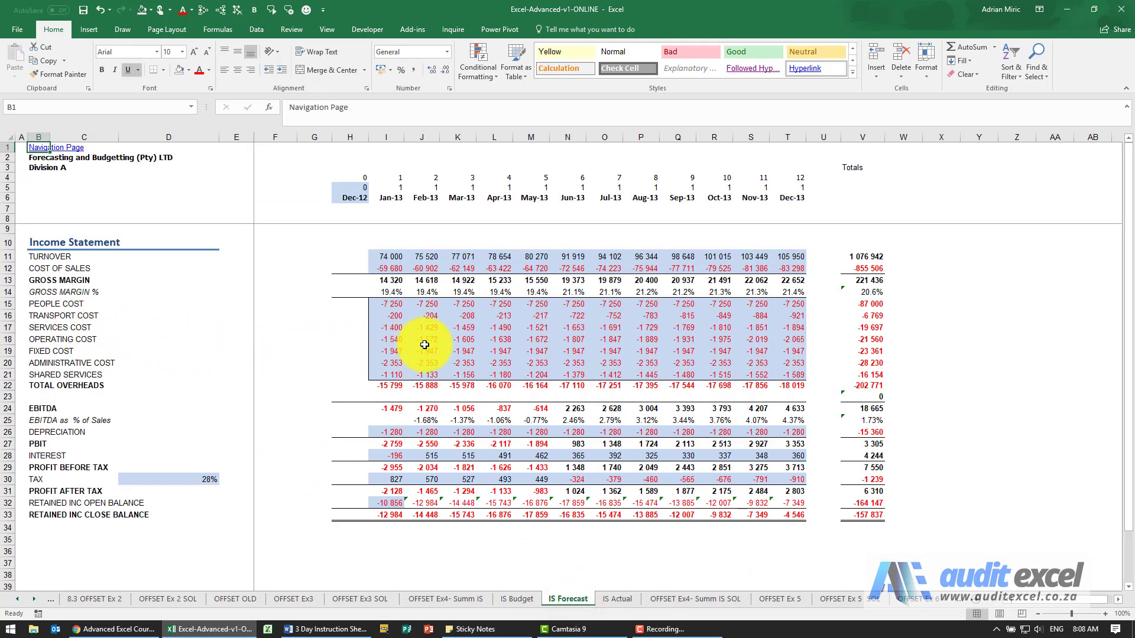
left_click(494, 342)
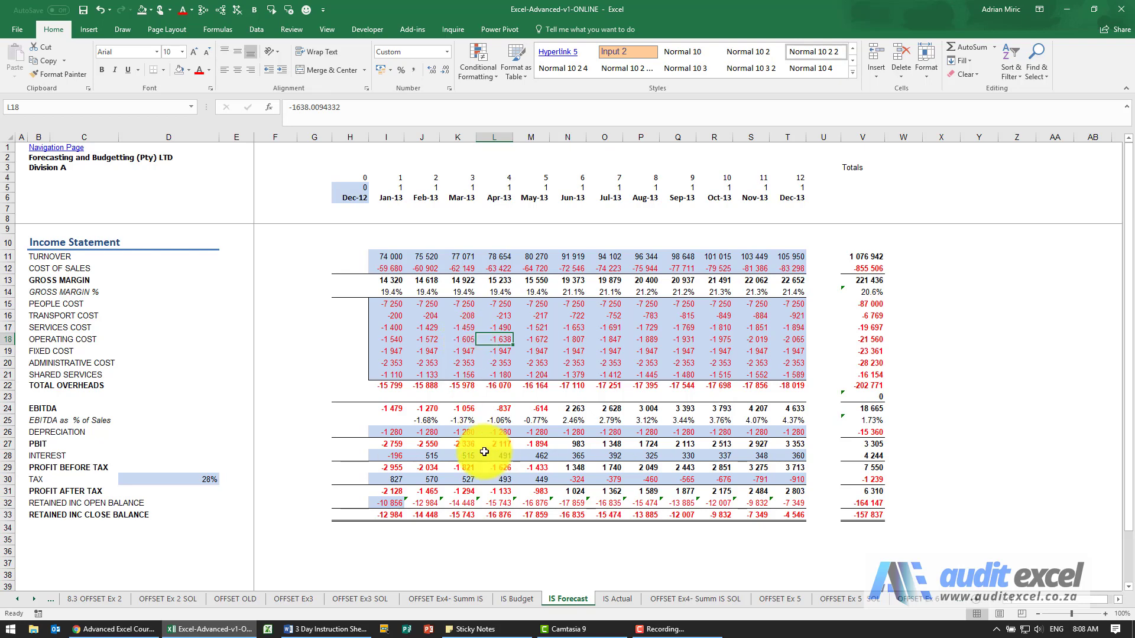
left_click(458, 599)
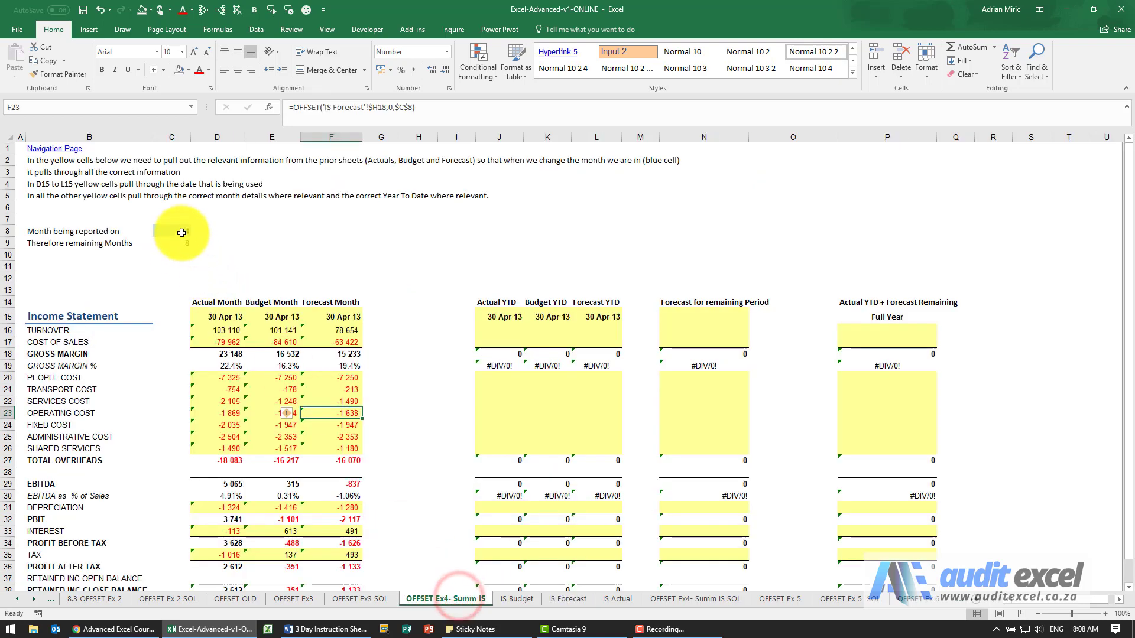
left_click(182, 233)
type("3")
key("Return")
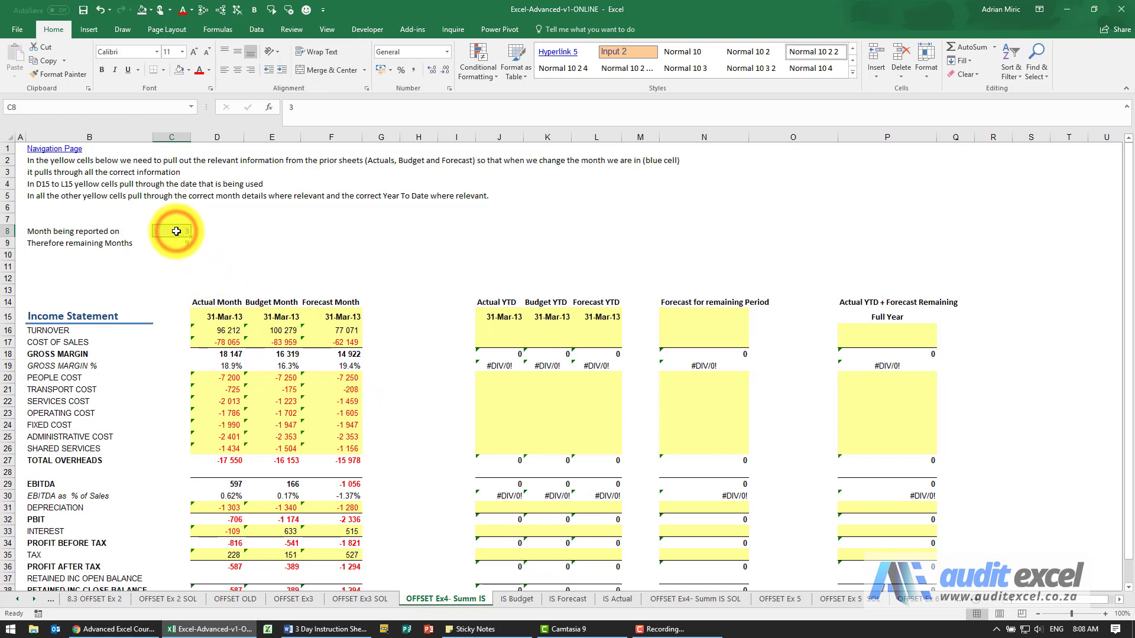
type("4")
key("Return")
left_click(176, 231)
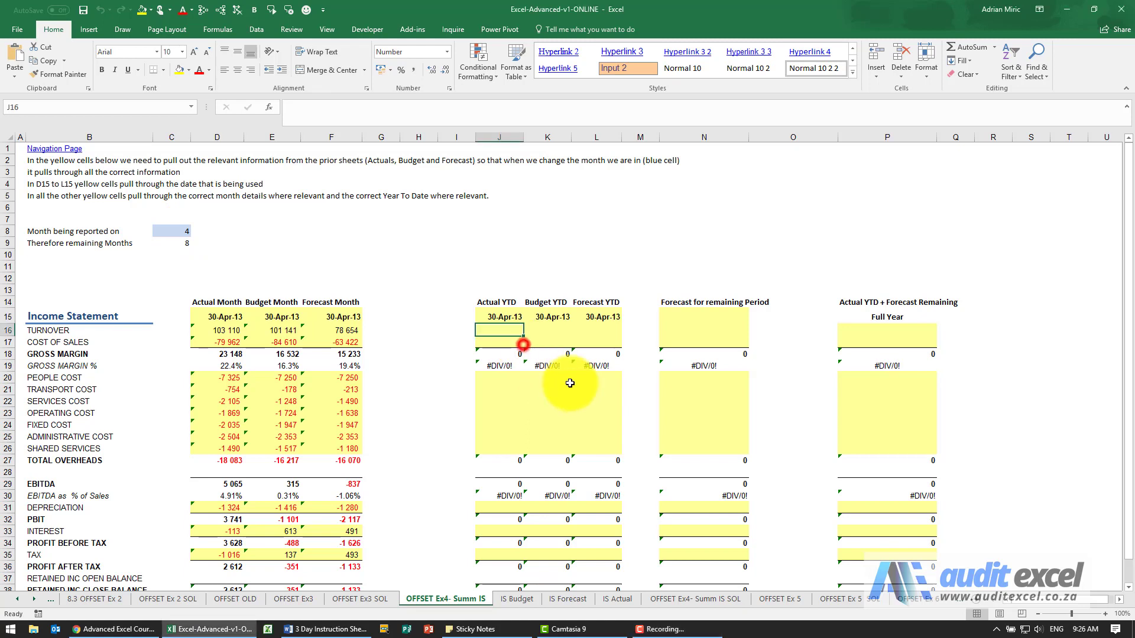
Step: Enter =OFFSET('IS Actual'!$I11,0,0,1,$C$8) in J16 for Actual YTD turnover
left_click(514, 332)
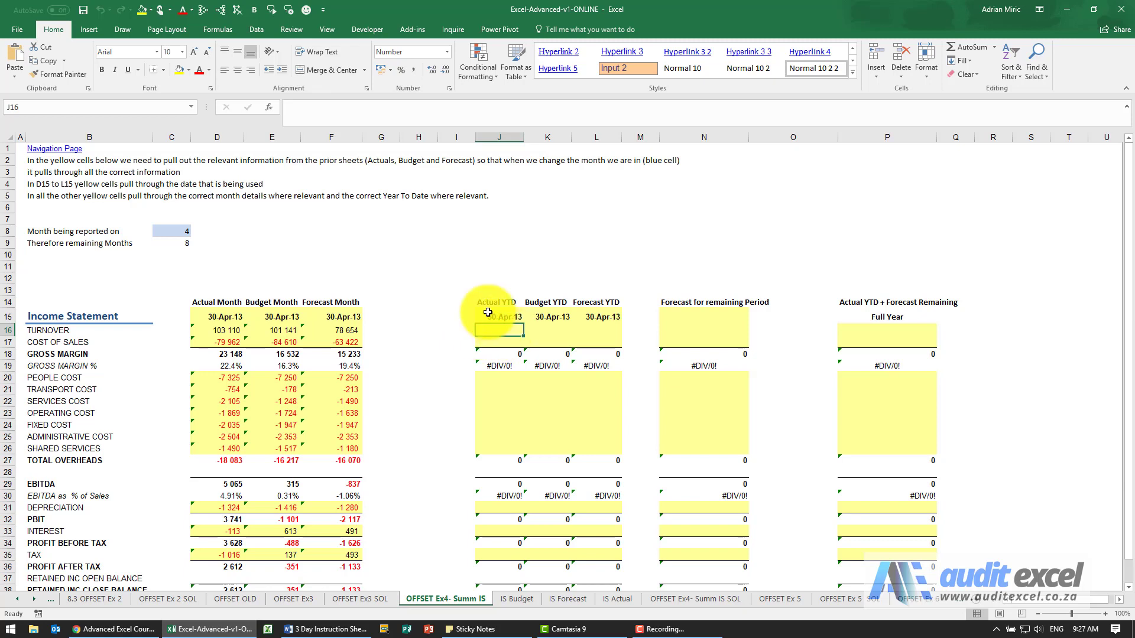
left_click(268, 108)
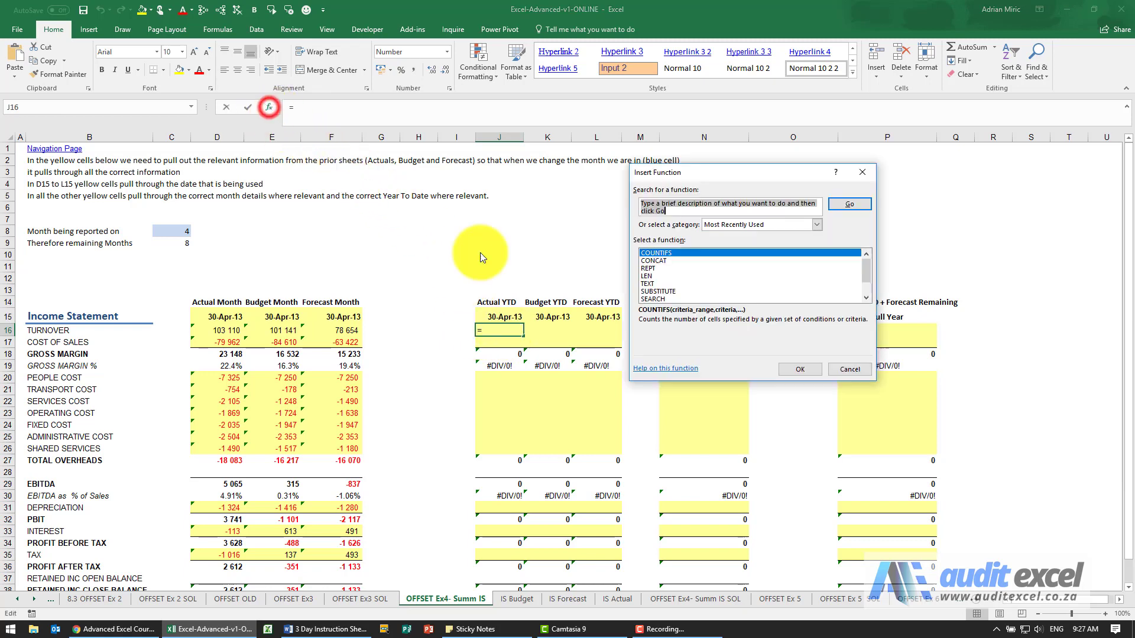
left_click(750, 270)
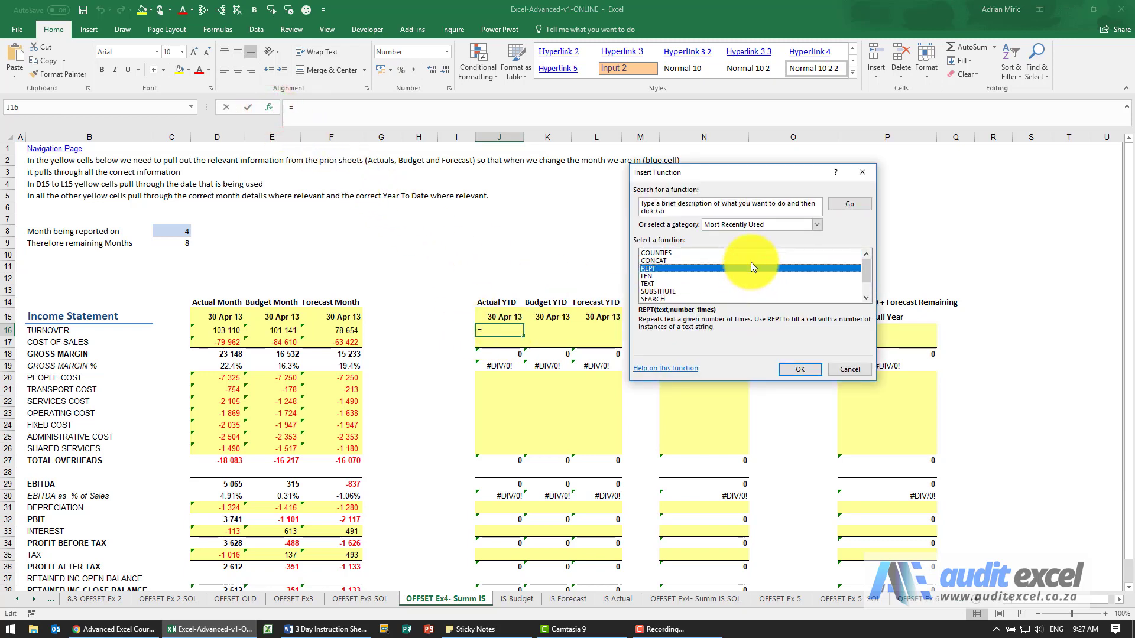
left_click(753, 226)
left_click(755, 243)
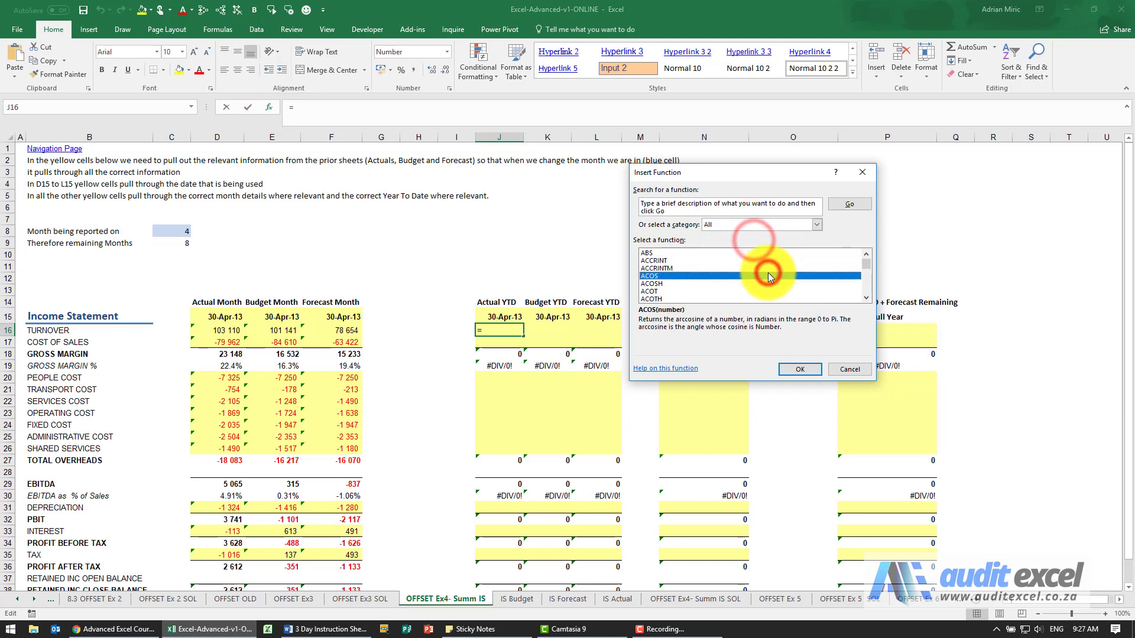
type("off")
key("Return")
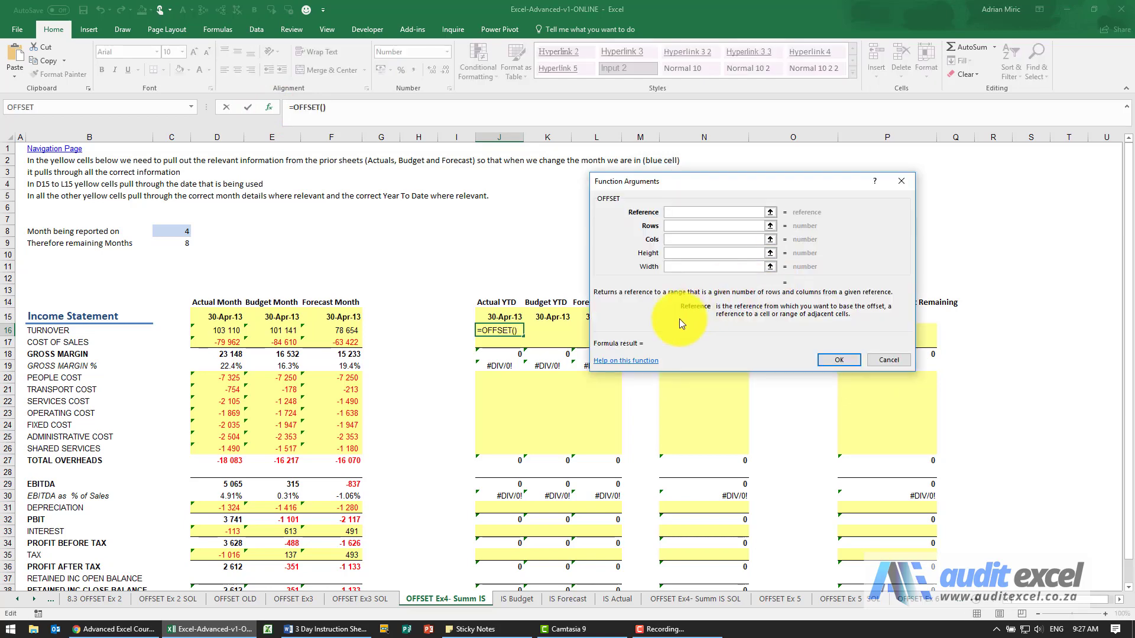
left_click(616, 599)
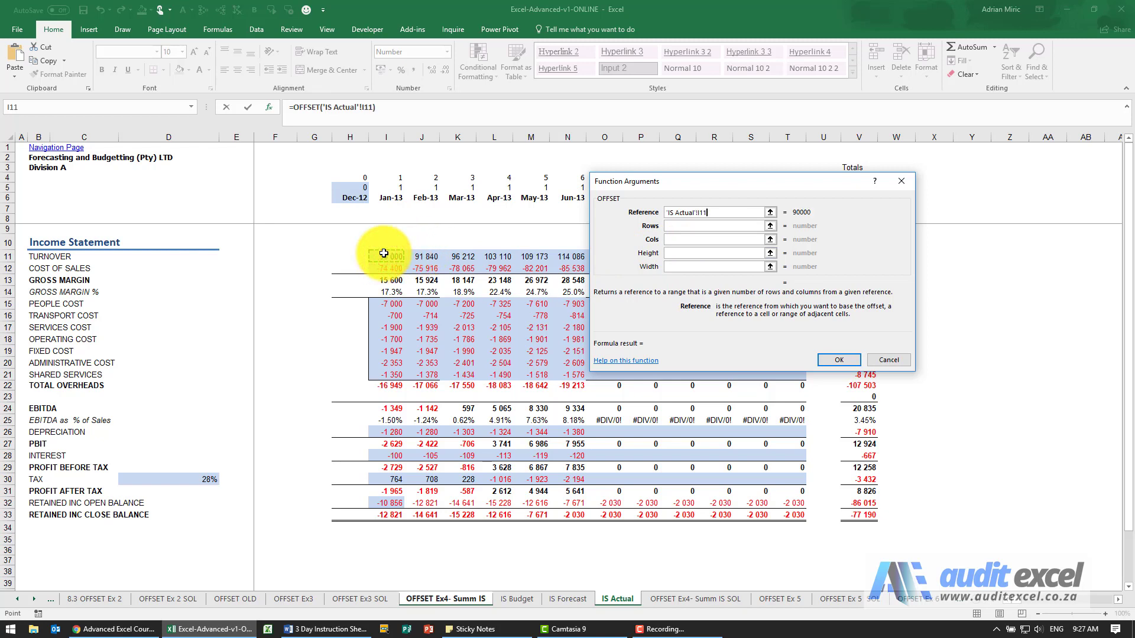
key("F4")
key("F4")
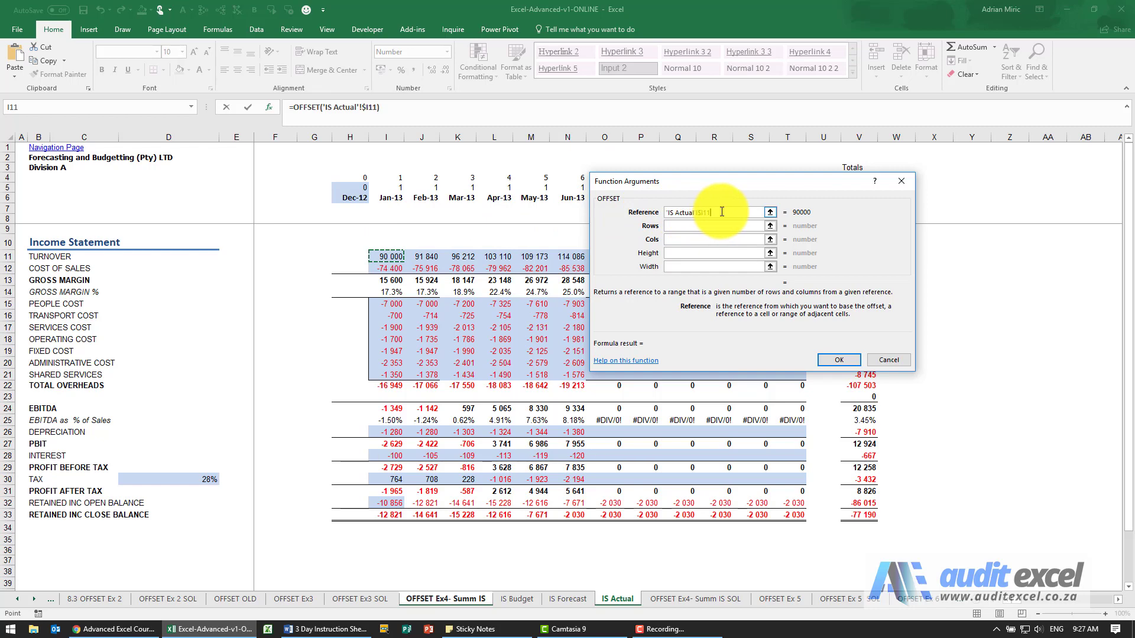
left_click(695, 227)
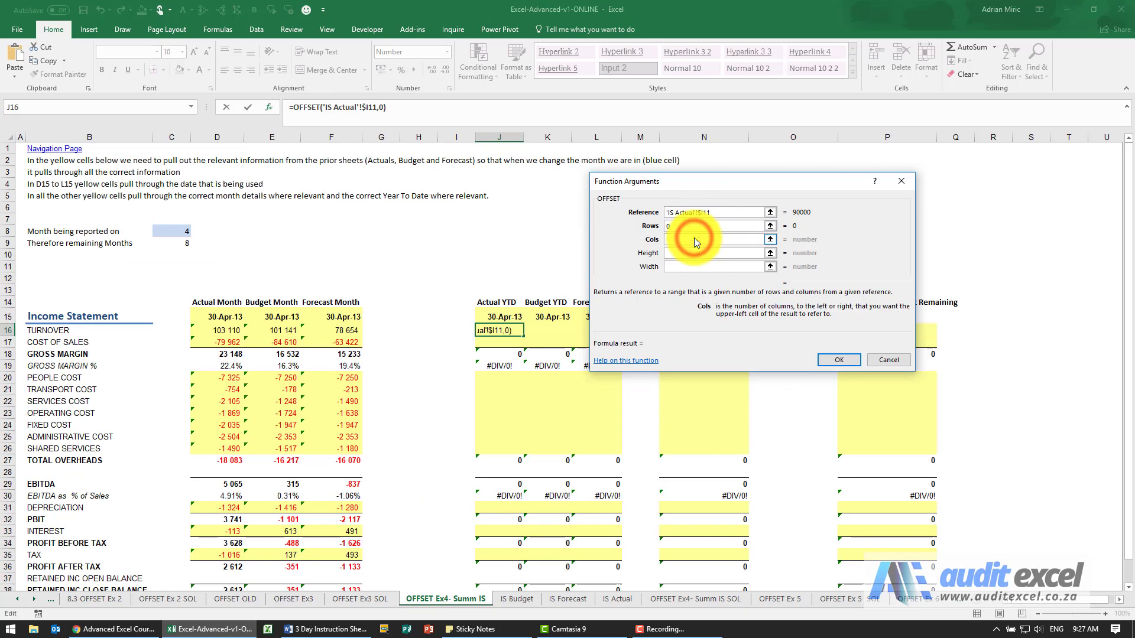
type("0")
left_click(693, 253)
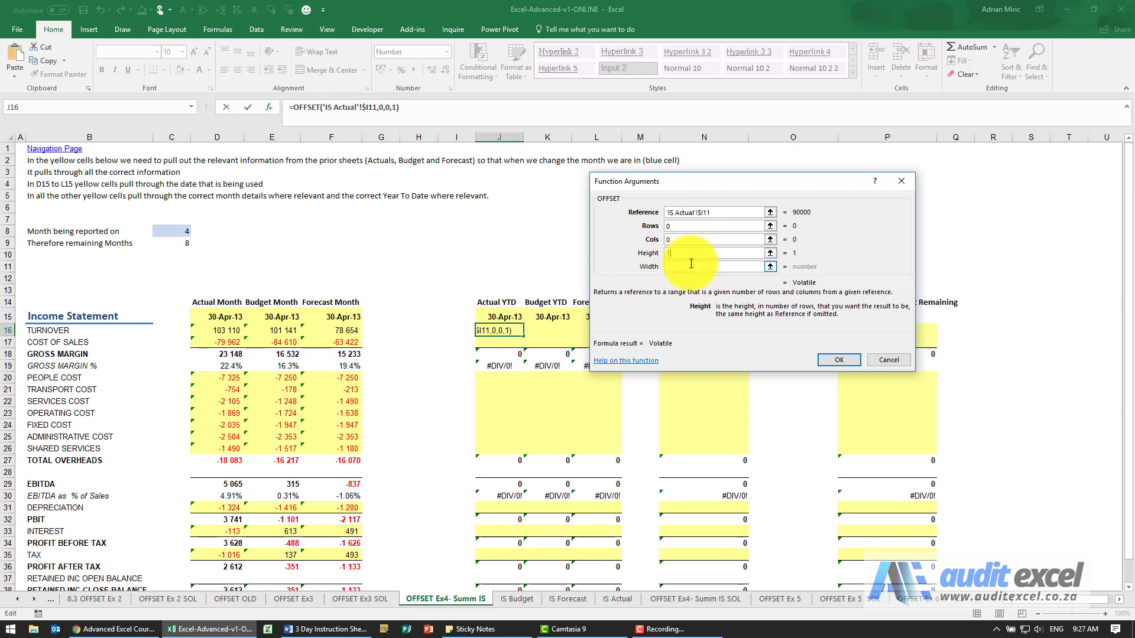
left_click(689, 265)
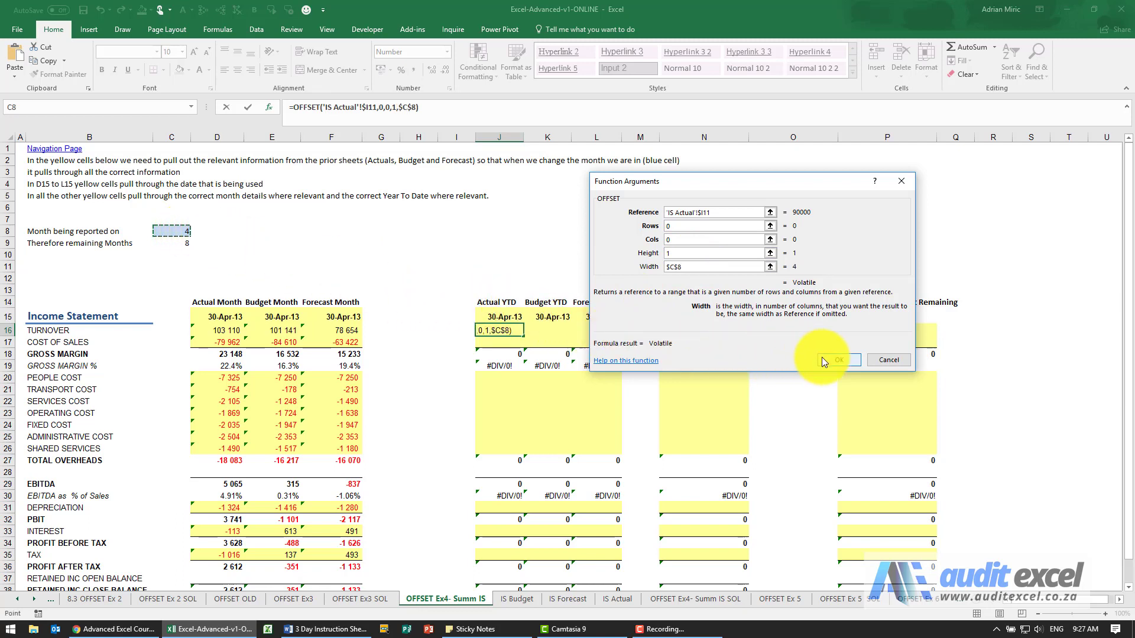
left_click(839, 360)
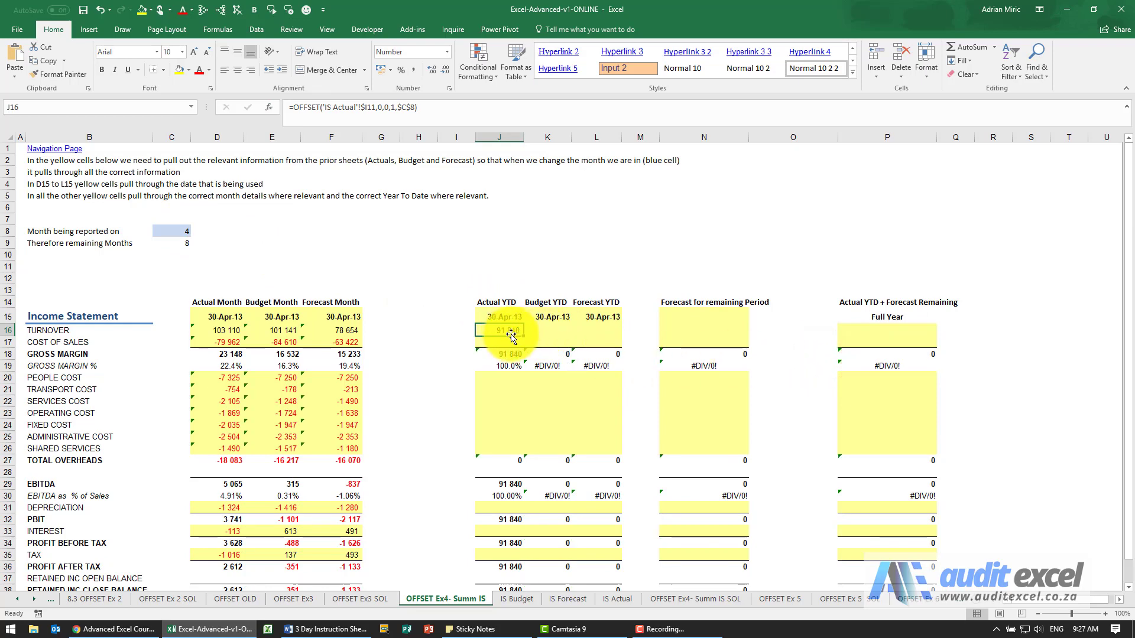
Step: Wrap J16's OFFSET in SUM() so it totals Jan–Apr actual turnover, 381 162
left_click(617, 598)
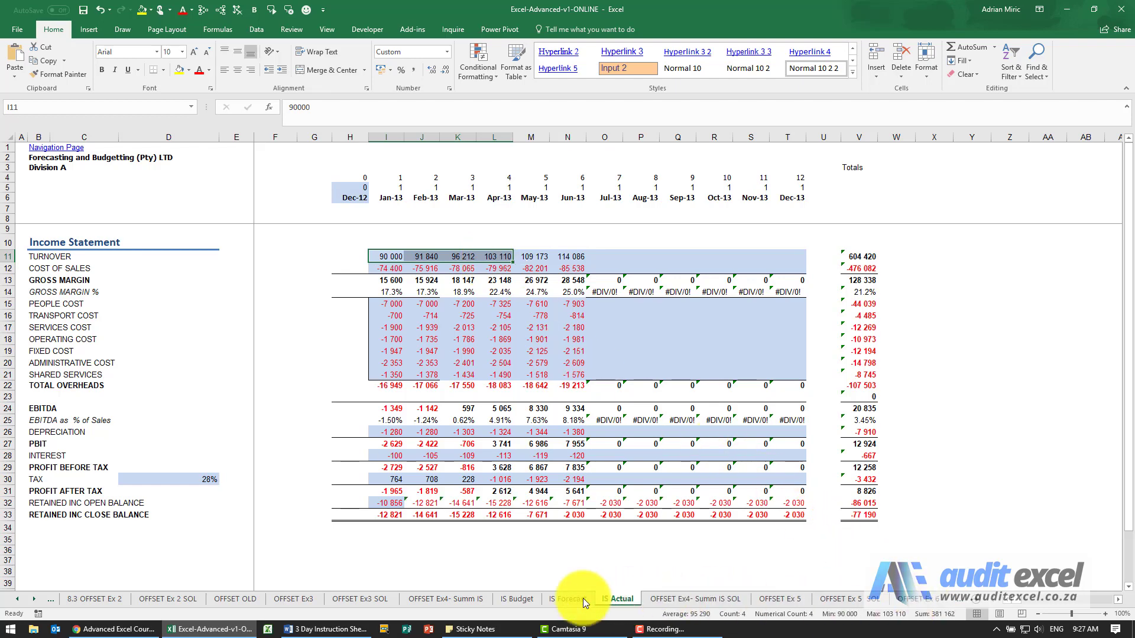
left_click(479, 600)
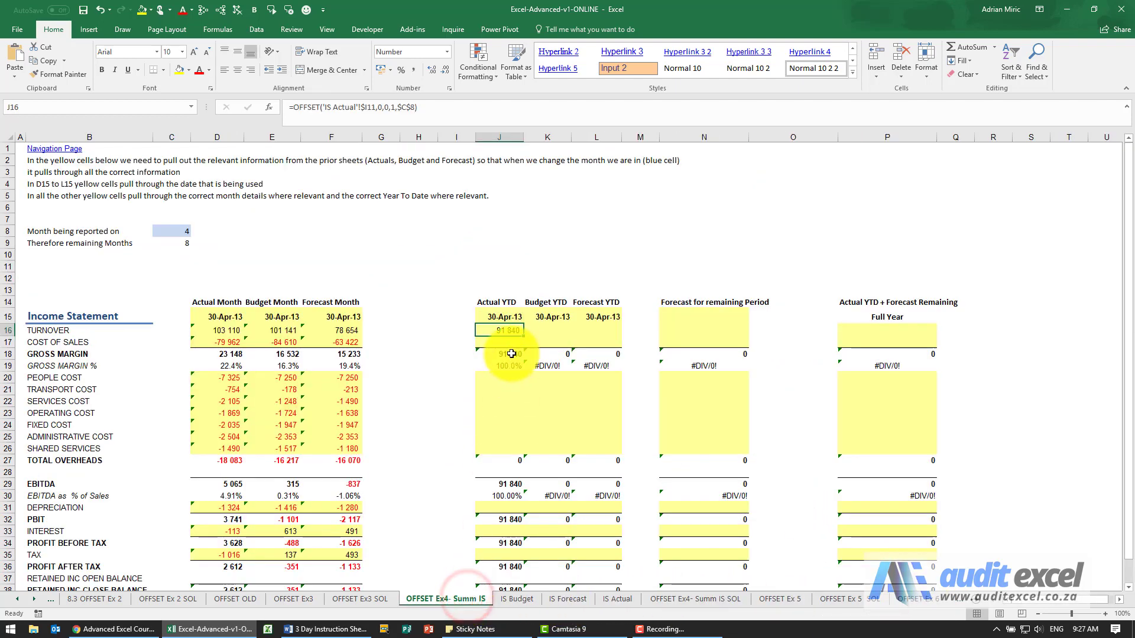
left_click(503, 329)
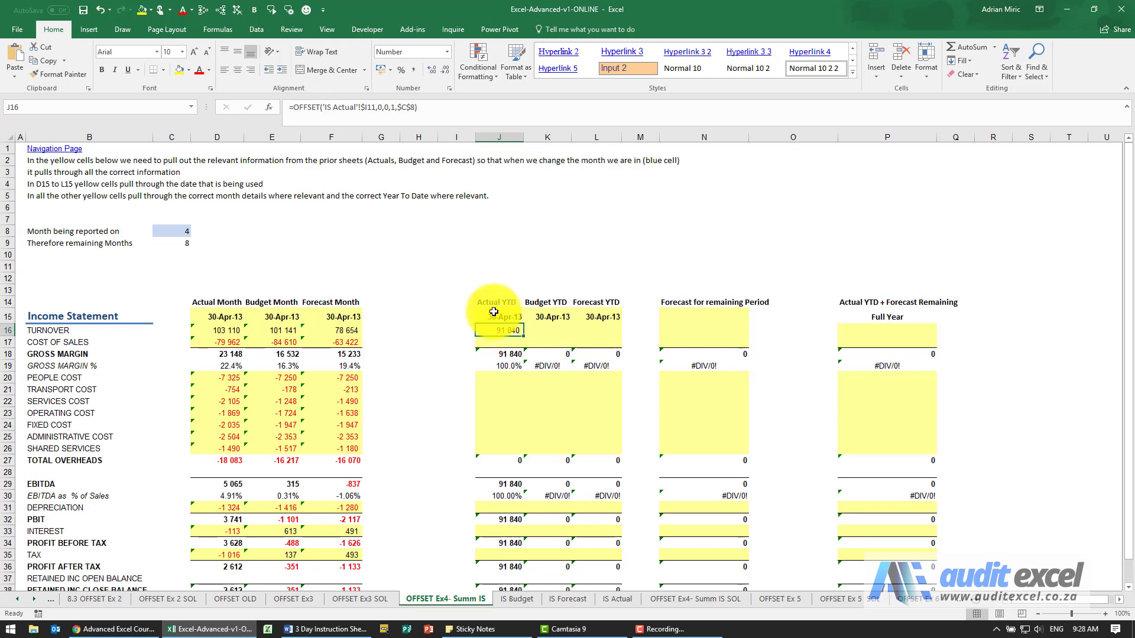
left_click(294, 107)
type("sum")
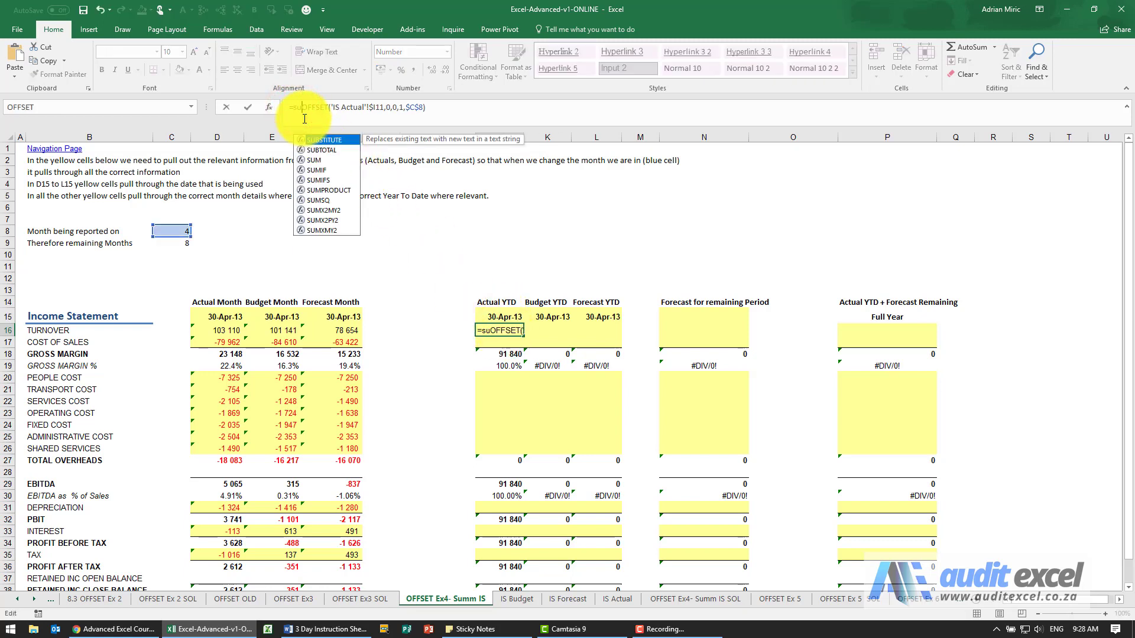
type("(")
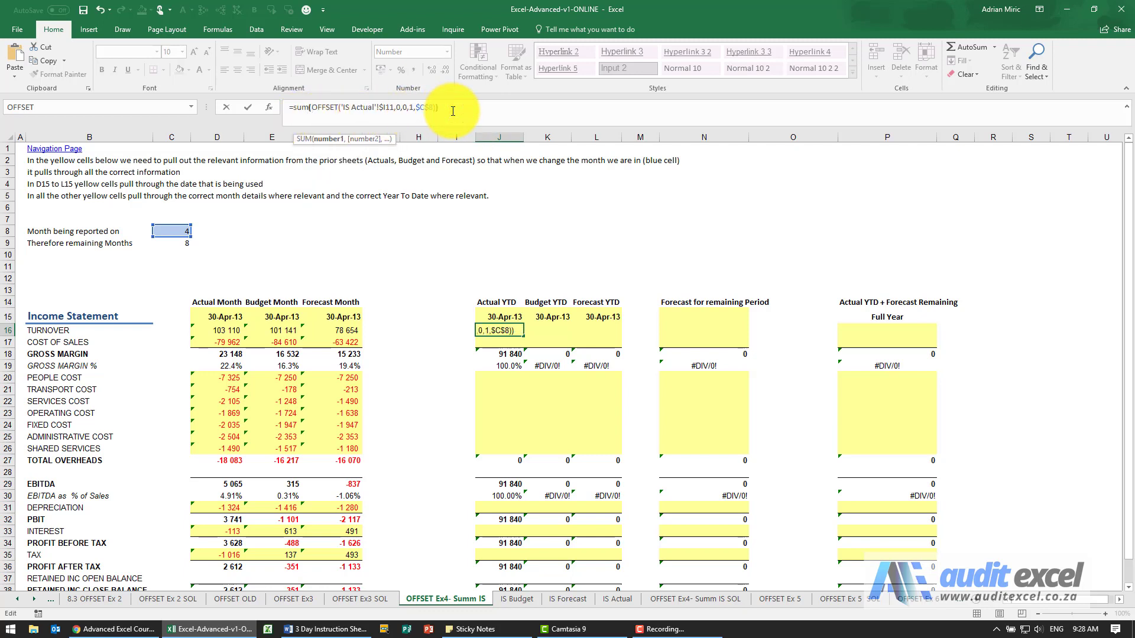
type(")")
key("Return")
key("Up")
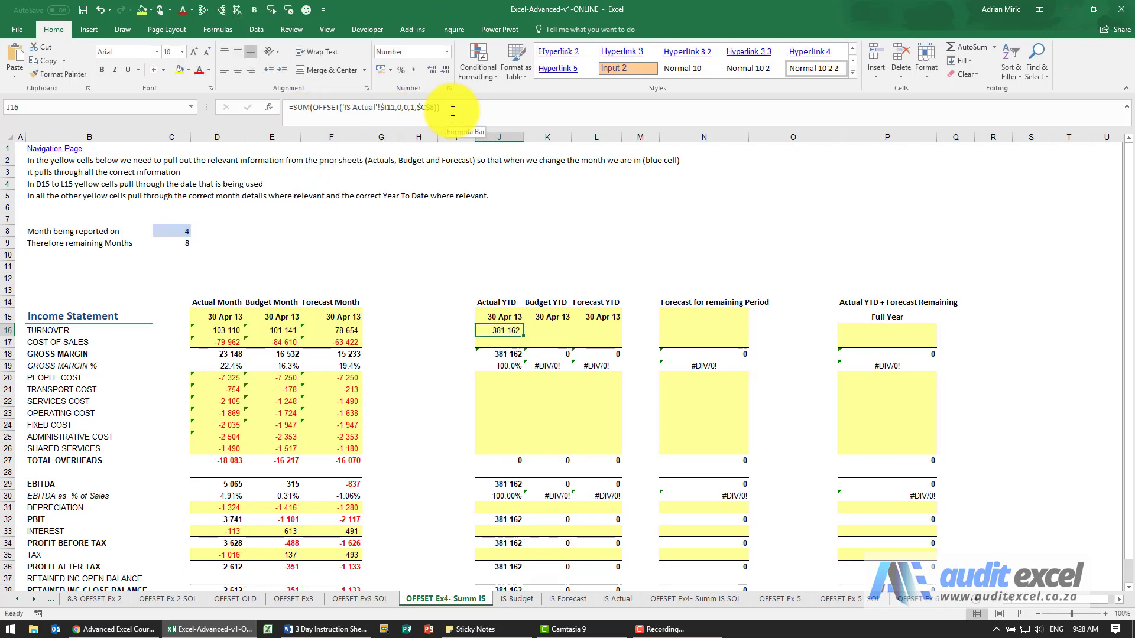
Step: Compare Jan–Apr and Jan–Mar turnover on IS Actual, then set C8 to 3
left_click(605, 597)
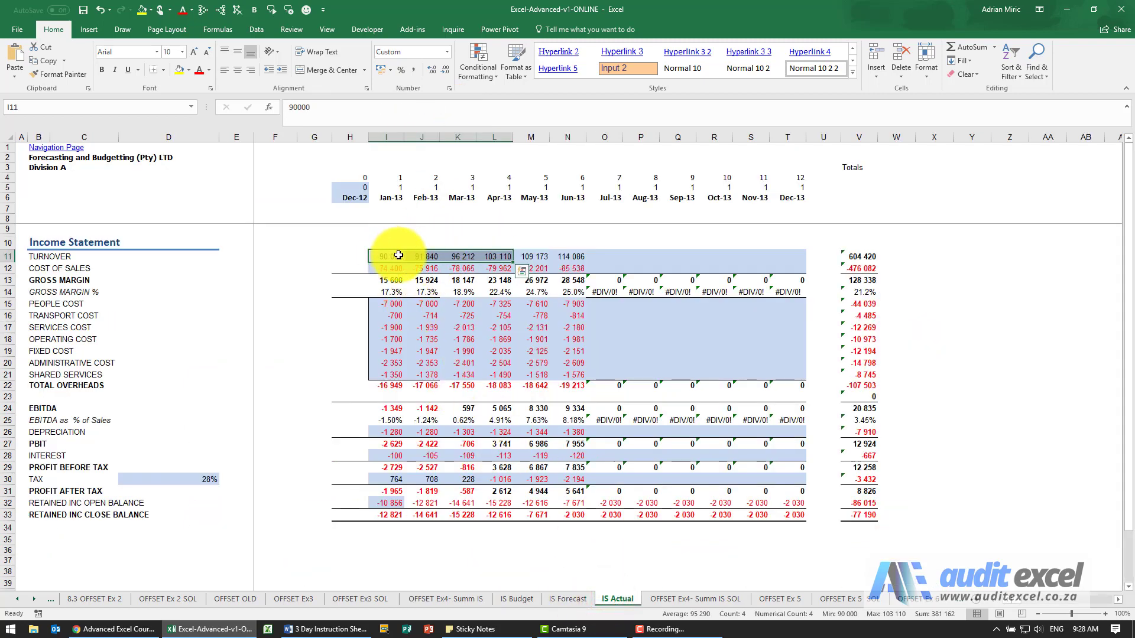
left_click_drag(397, 256, 494, 255)
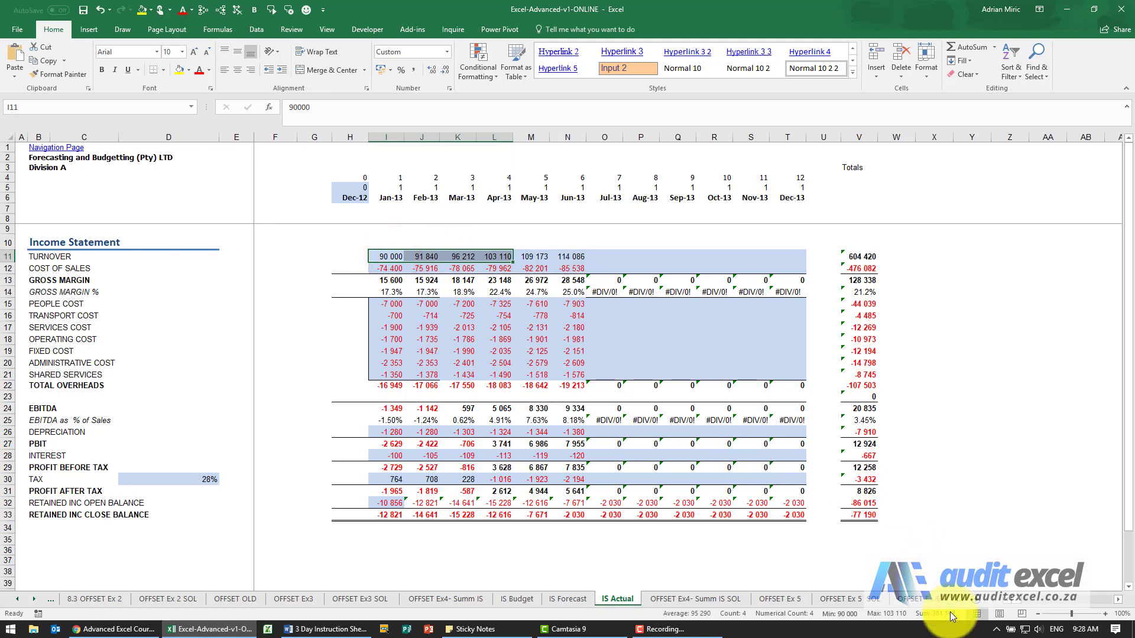
left_click_drag(380, 255, 459, 255)
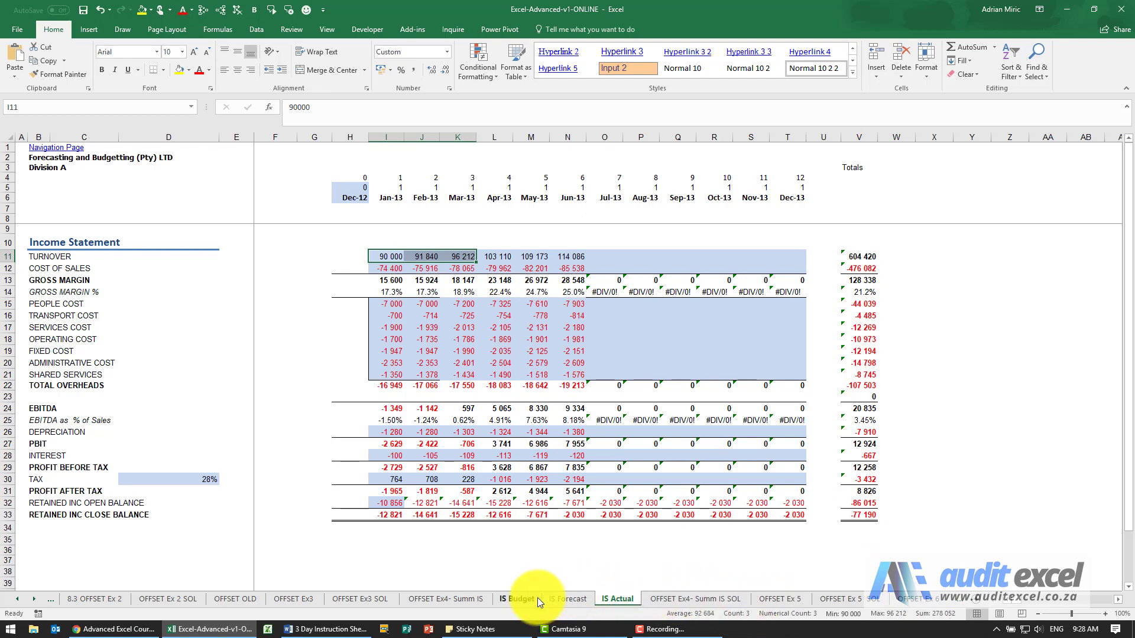
left_click(383, 595)
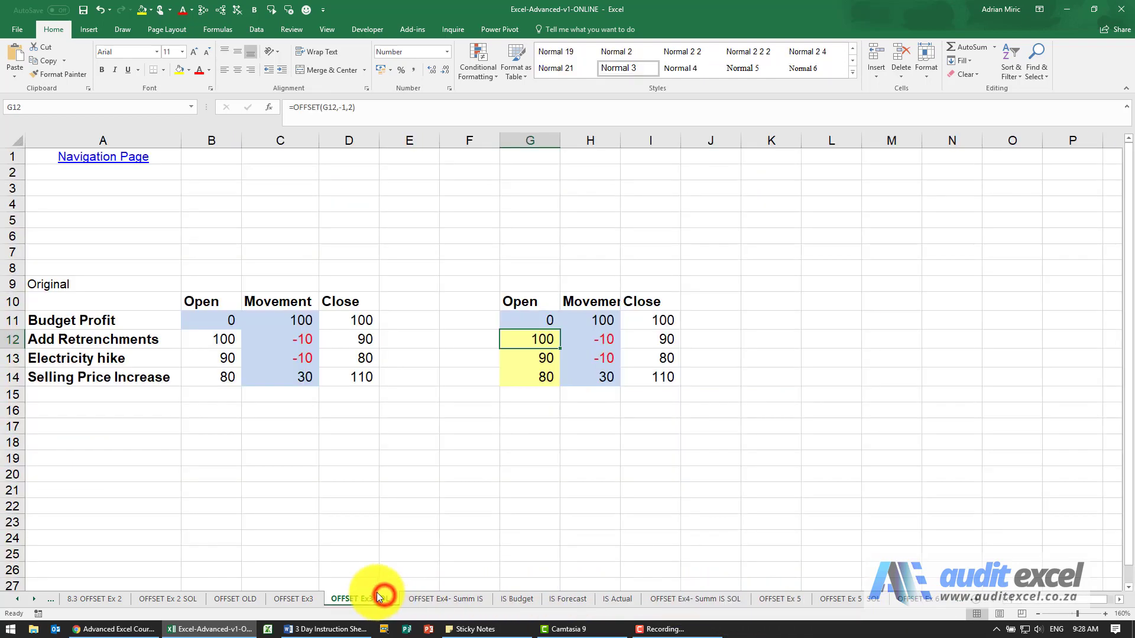
left_click(446, 596)
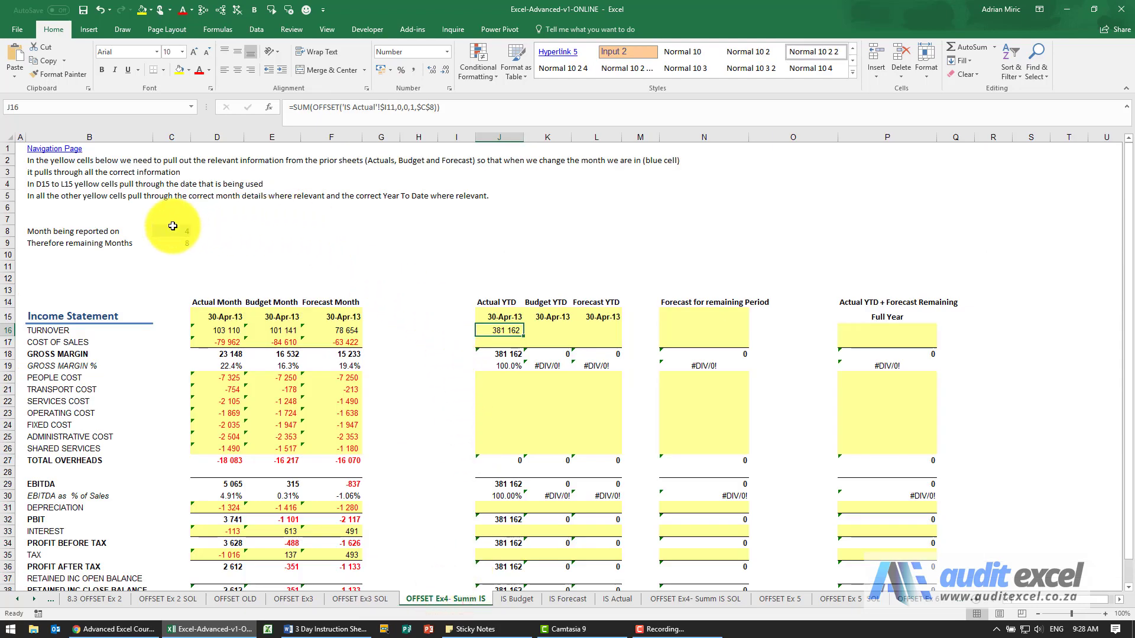
left_click(168, 231)
type("3")
key("Return")
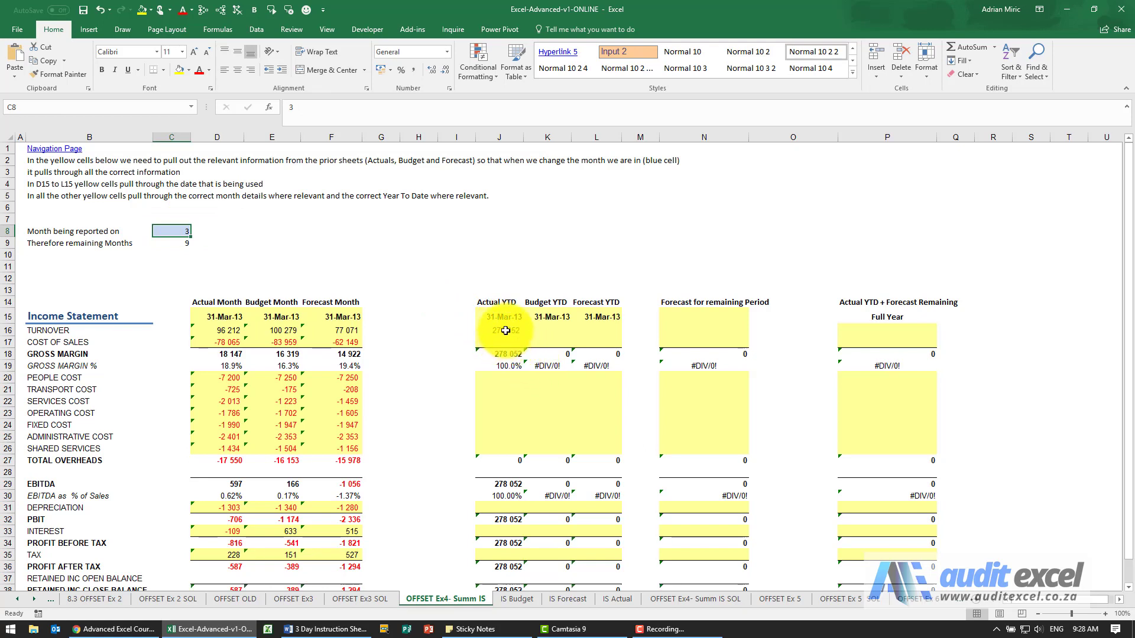
Step: Enter an OFFSET of 'IS Budget'!$I11 with rows 0, cols 0, height 1, width $C$8 in K16
left_click(786, 406)
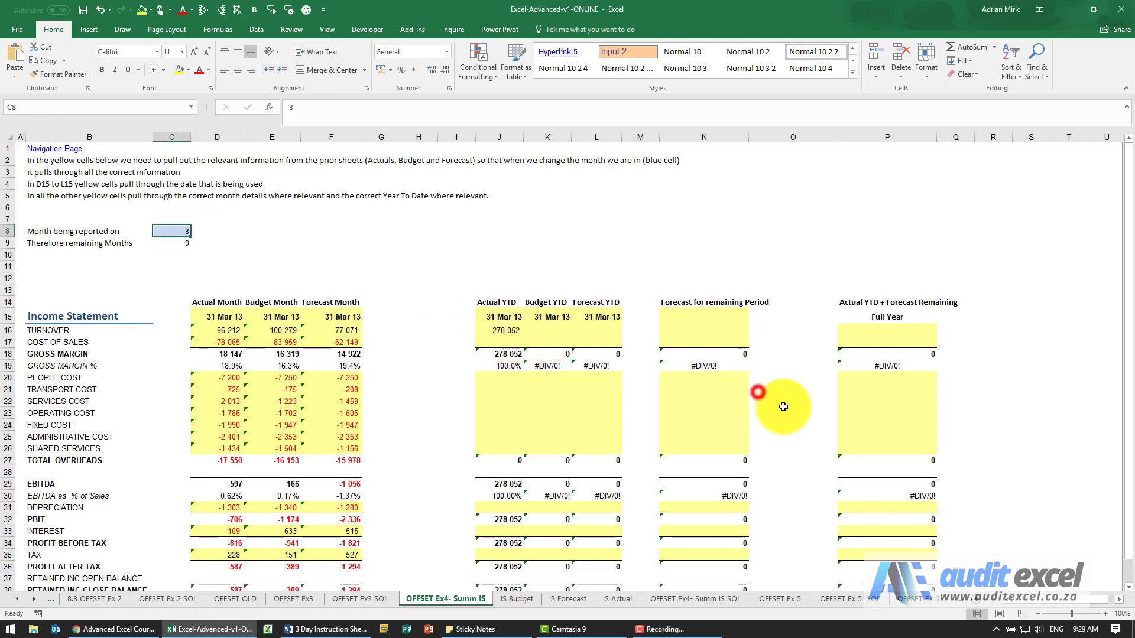
left_click(549, 330)
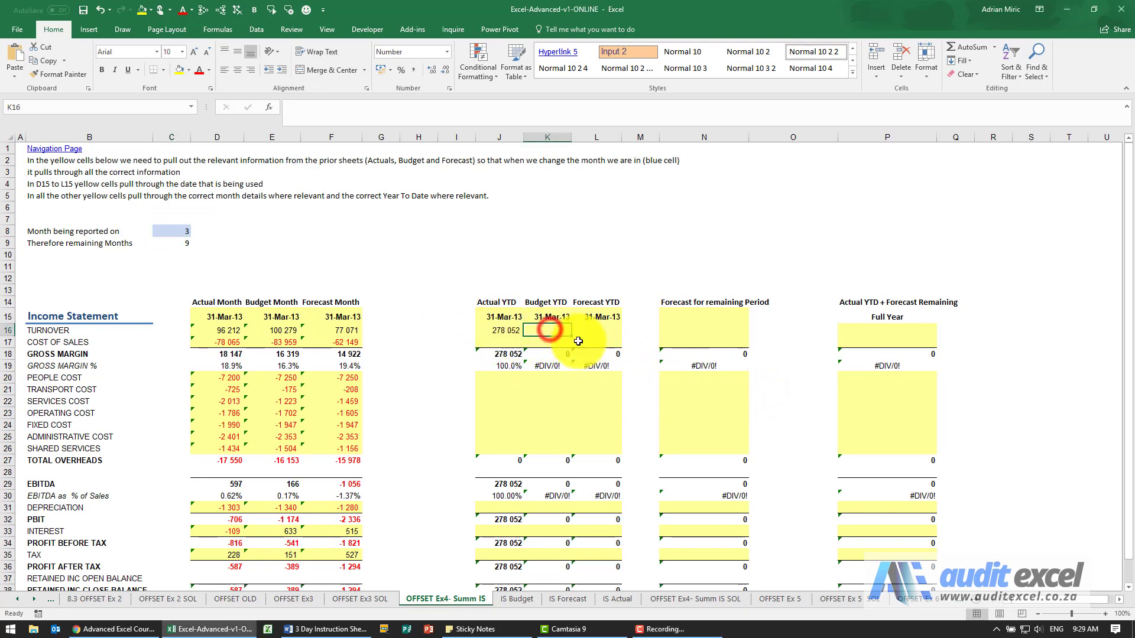
left_click(269, 108)
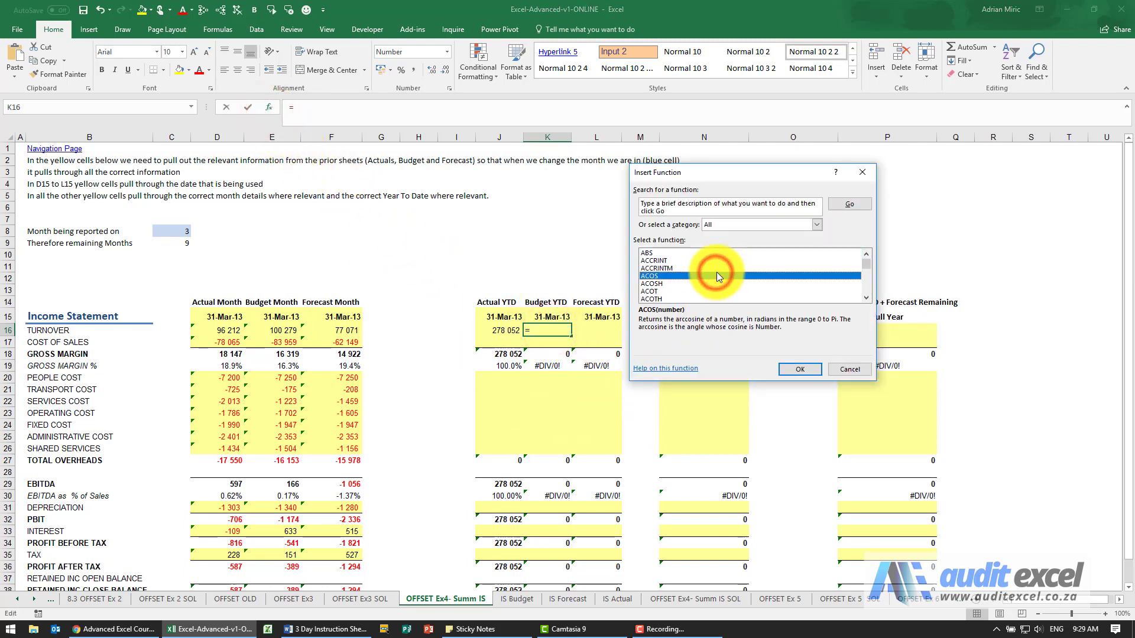
key("Return")
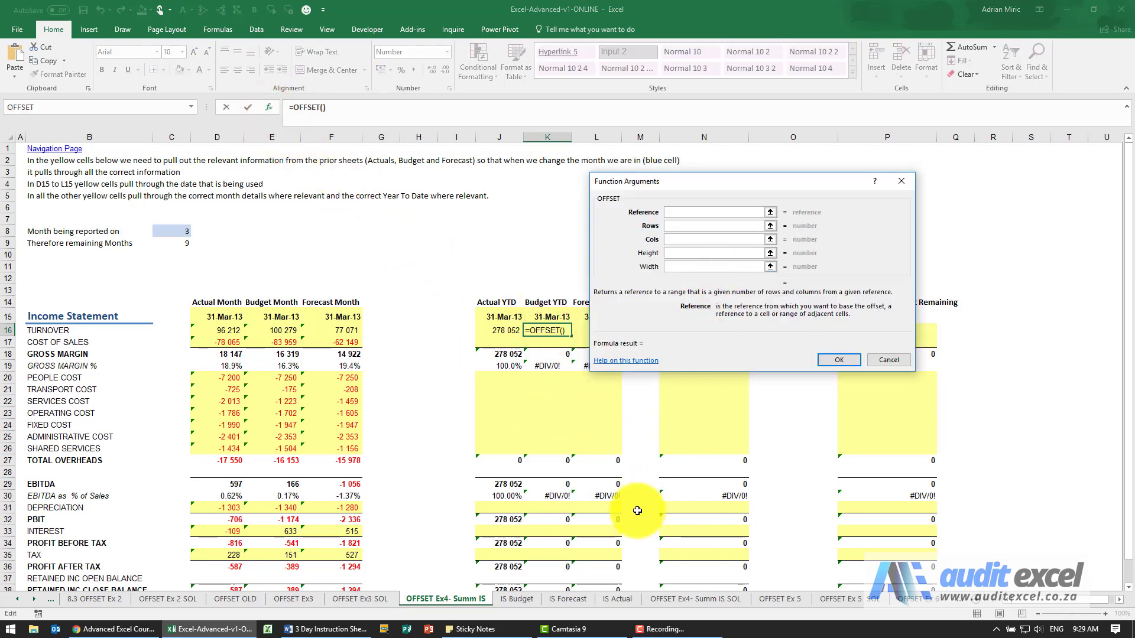
left_click(526, 598)
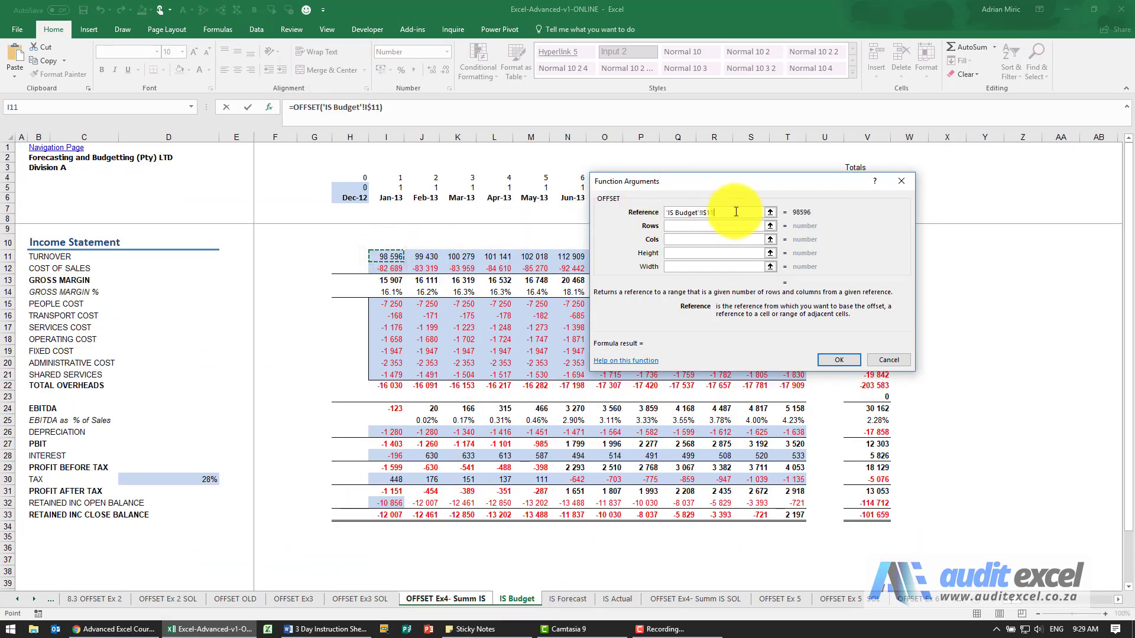
left_click(721, 228)
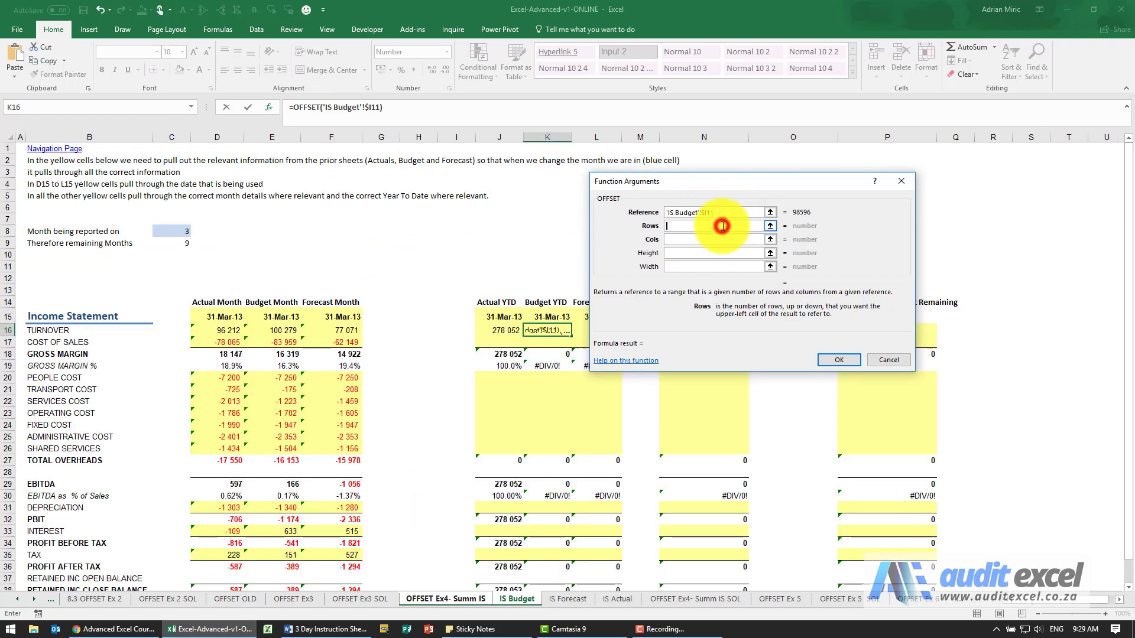
type("0")
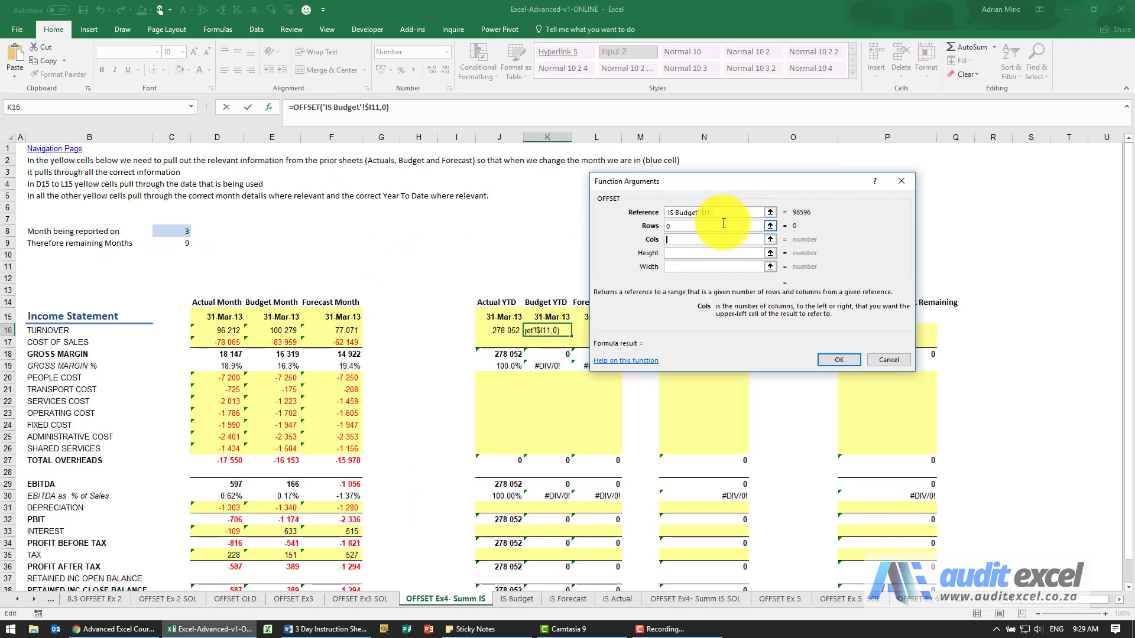
key("Tab")
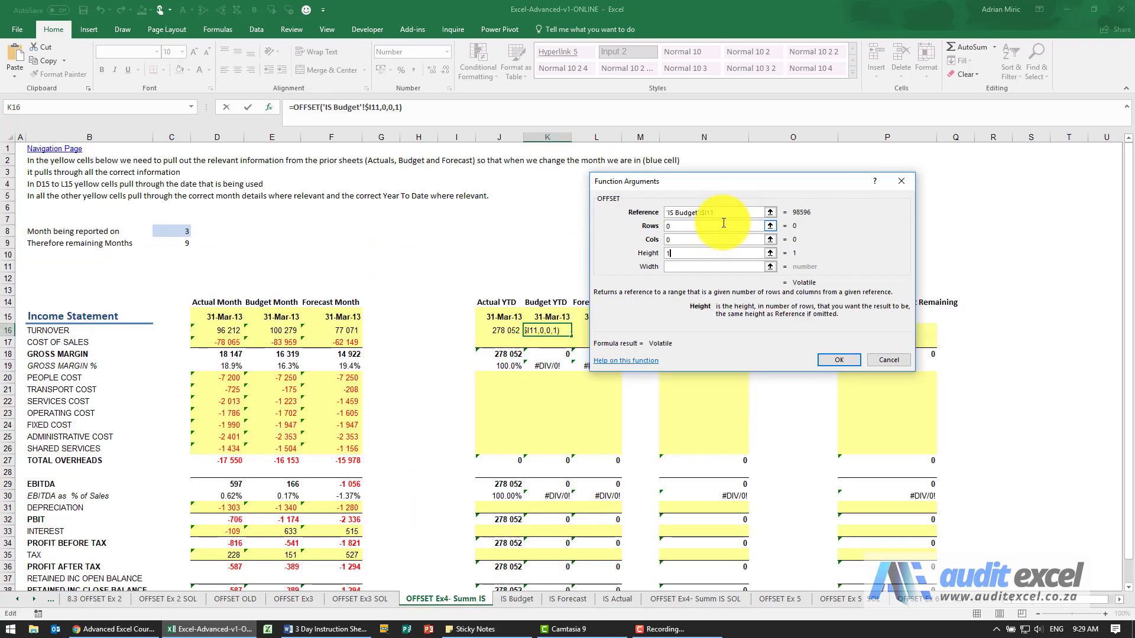
key("Tab")
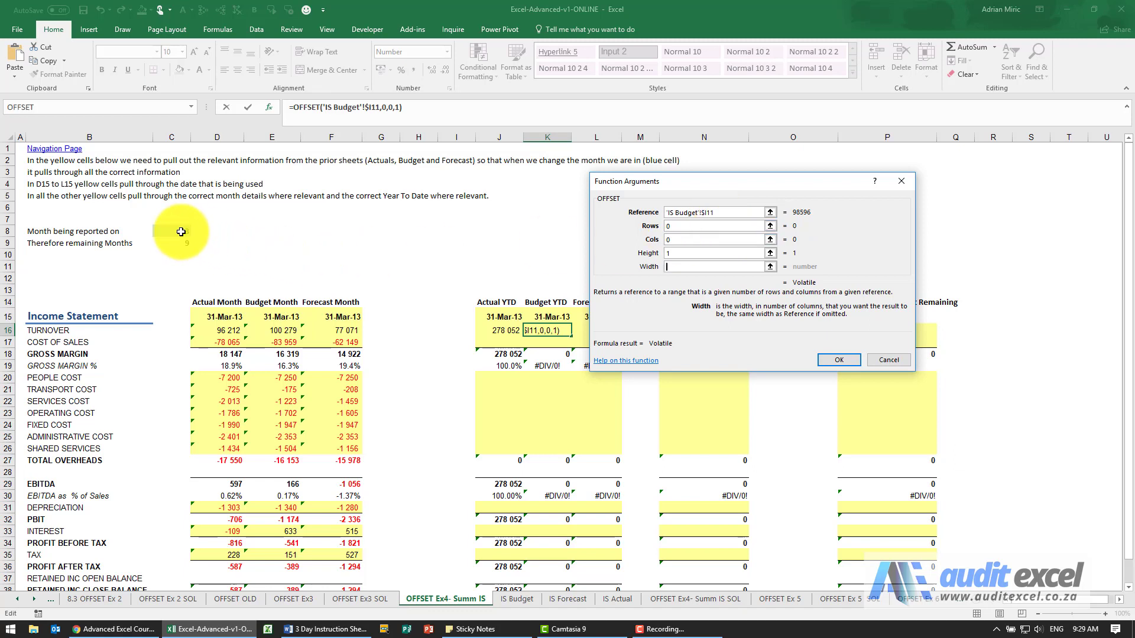
key("F4")
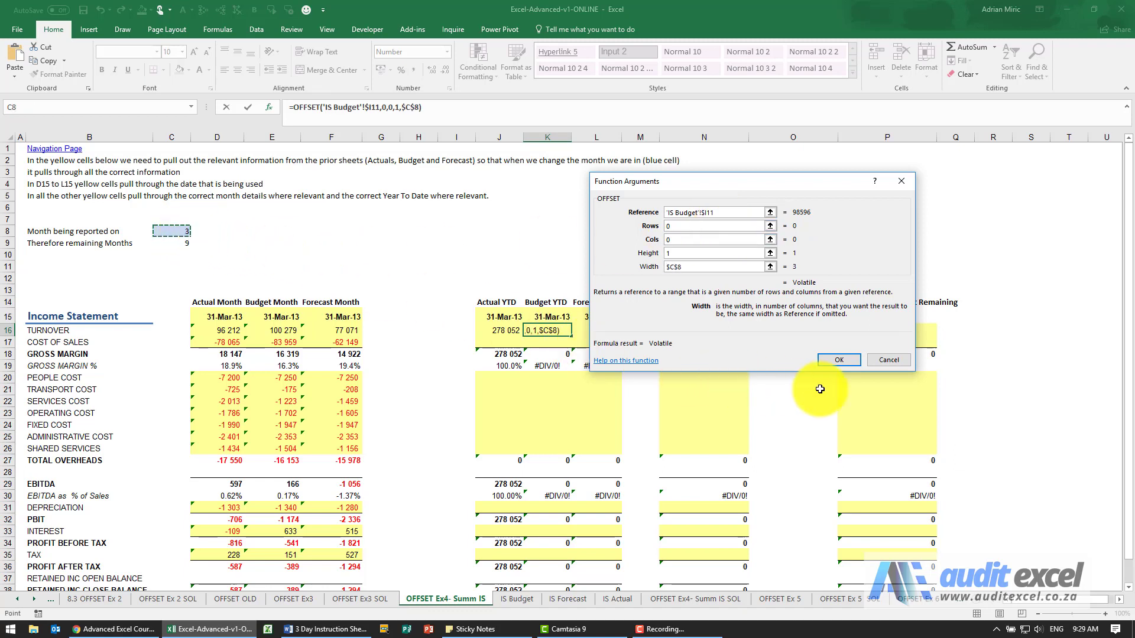
left_click(845, 363)
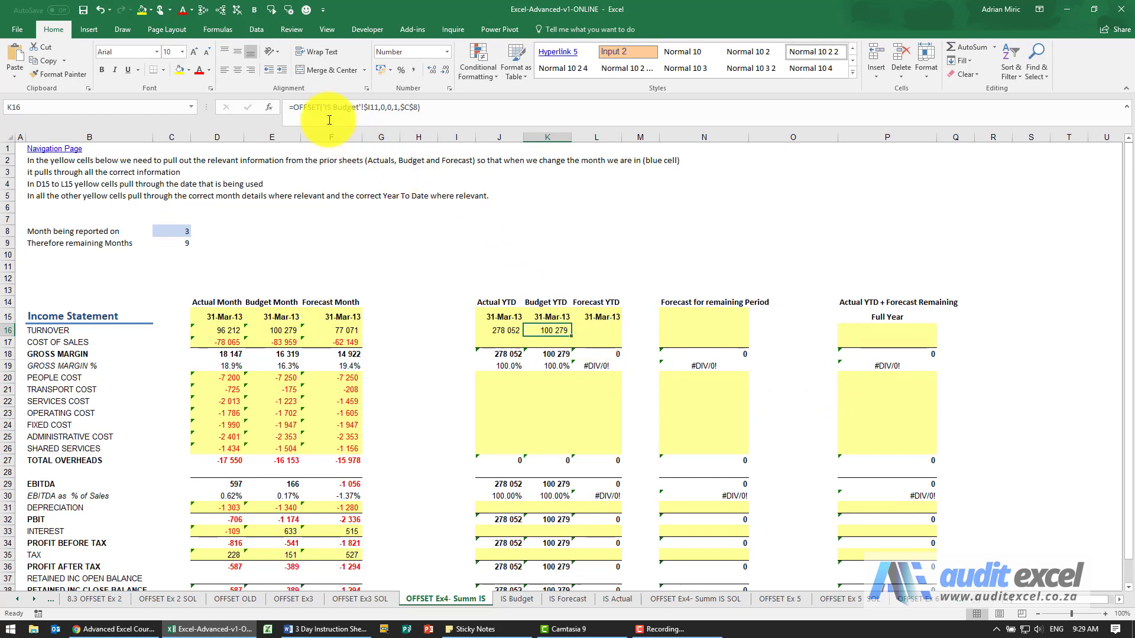
Step: Wrap K16's OFFSET in SUM() to total Budget YTD turnover, 298 305
left_click(295, 109)
type("sum")
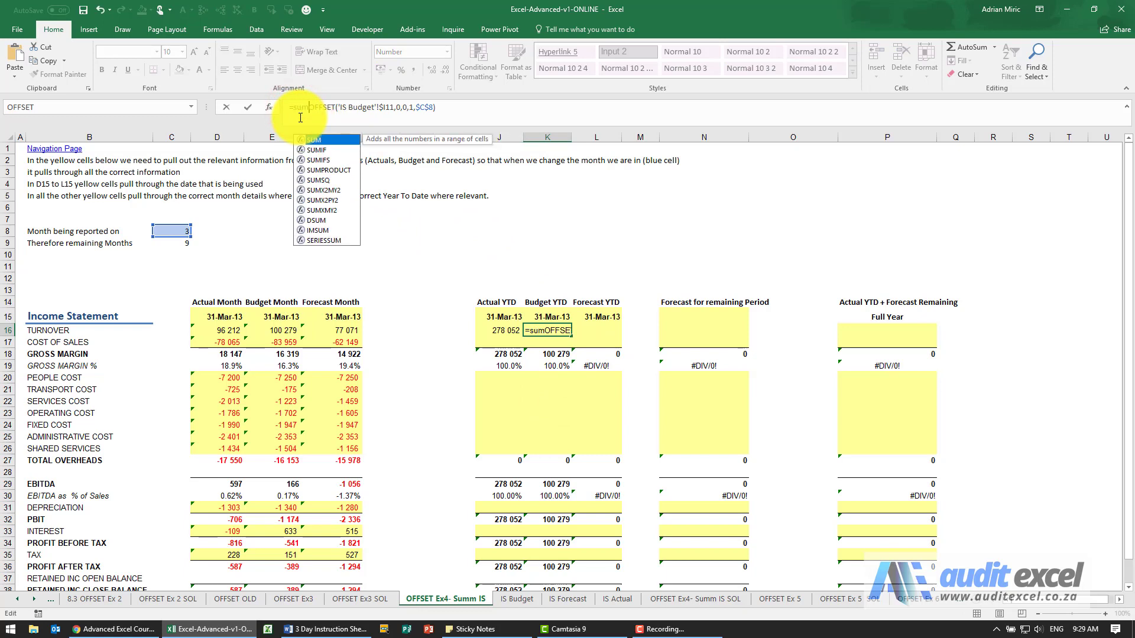
type("(")
left_click(453, 108)
Step: Finish K16's SUM formula, then start an OFFSET in L16 referencing 'IS Forecast'!$I11
type(")")
key("Tab")
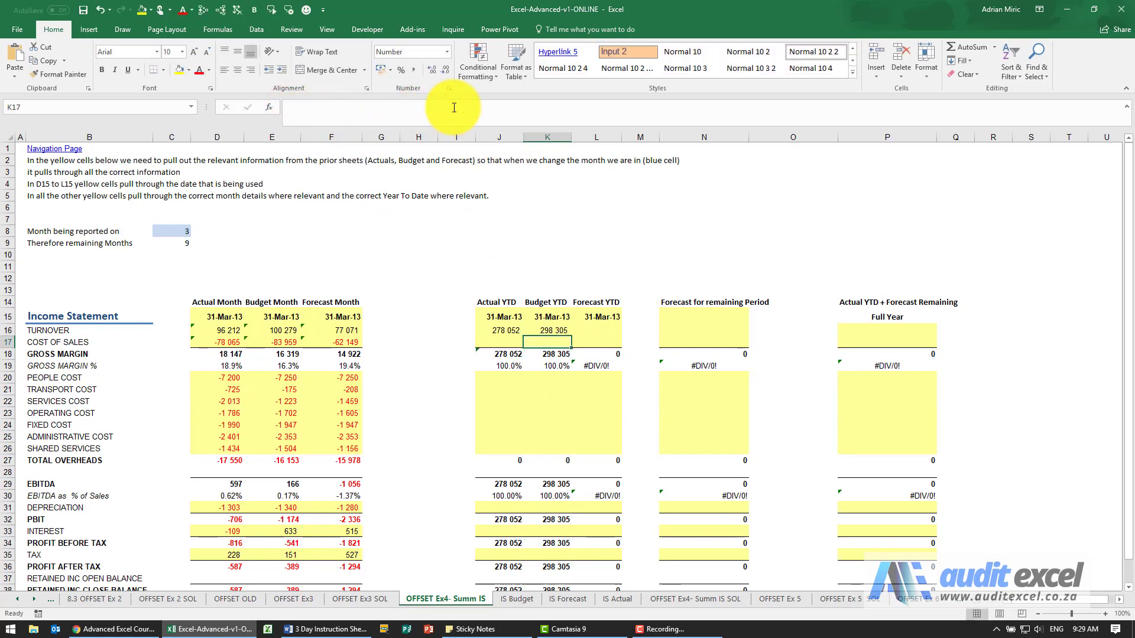
left_click(269, 108)
type("offset")
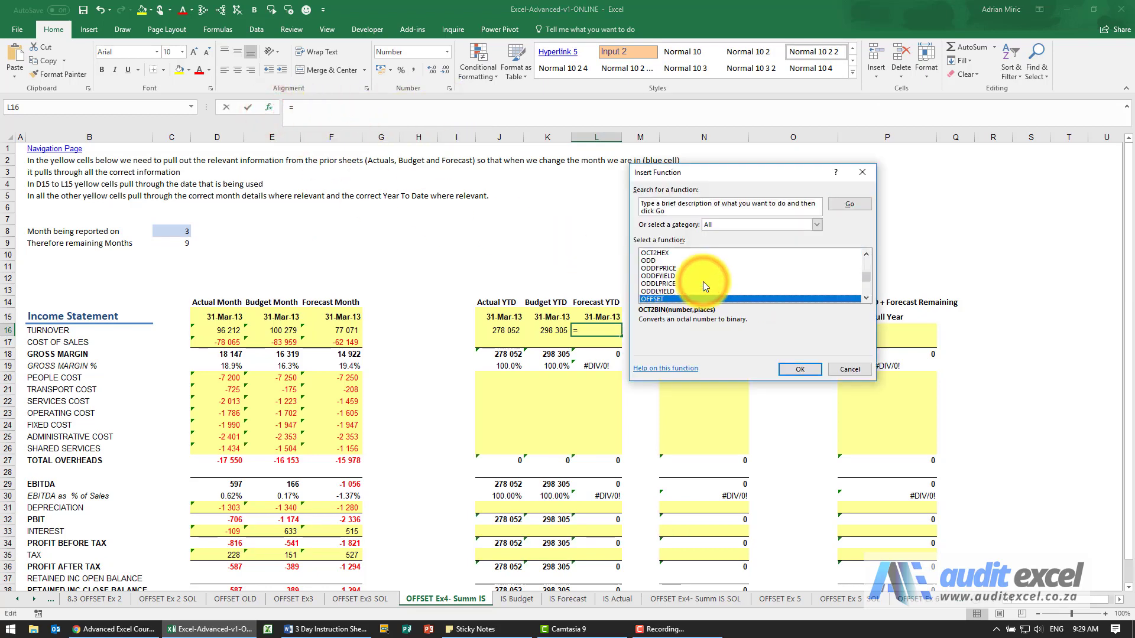
key("Return")
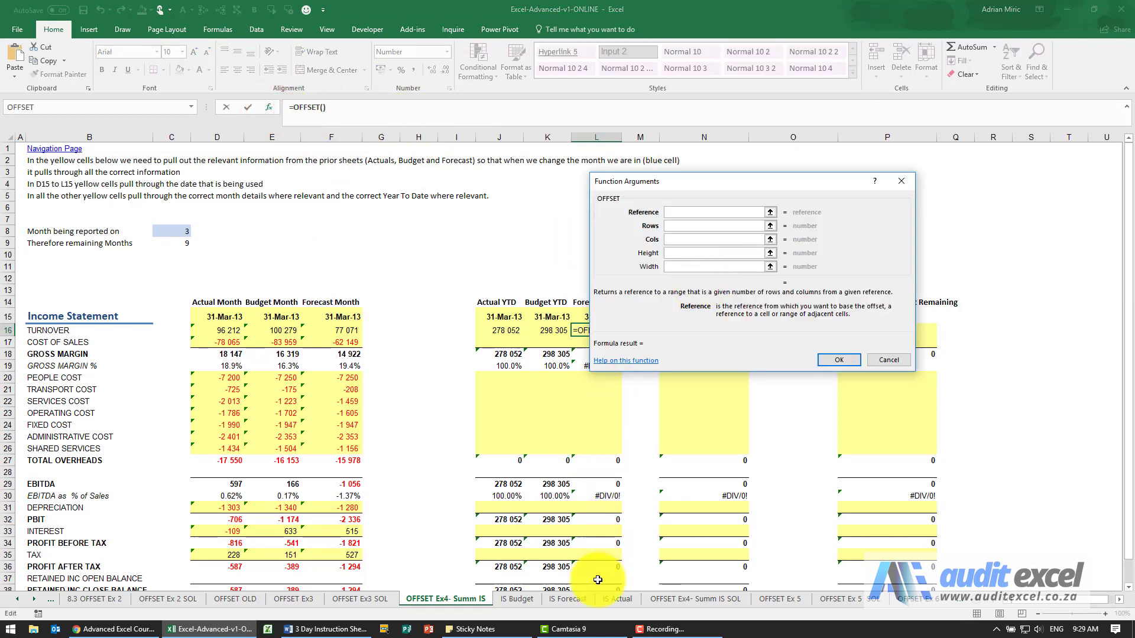
left_click(583, 598)
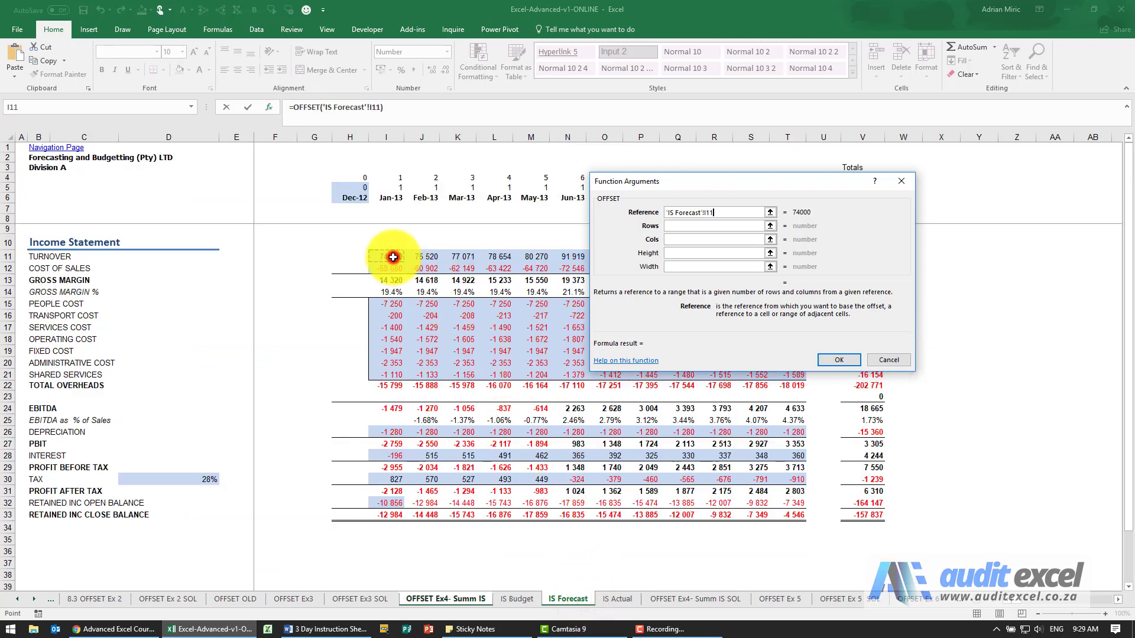
key("F4")
Step: Complete L16's OFFSET with rows 0, columns 0, height 1 and width $C$8
left_click(750, 226)
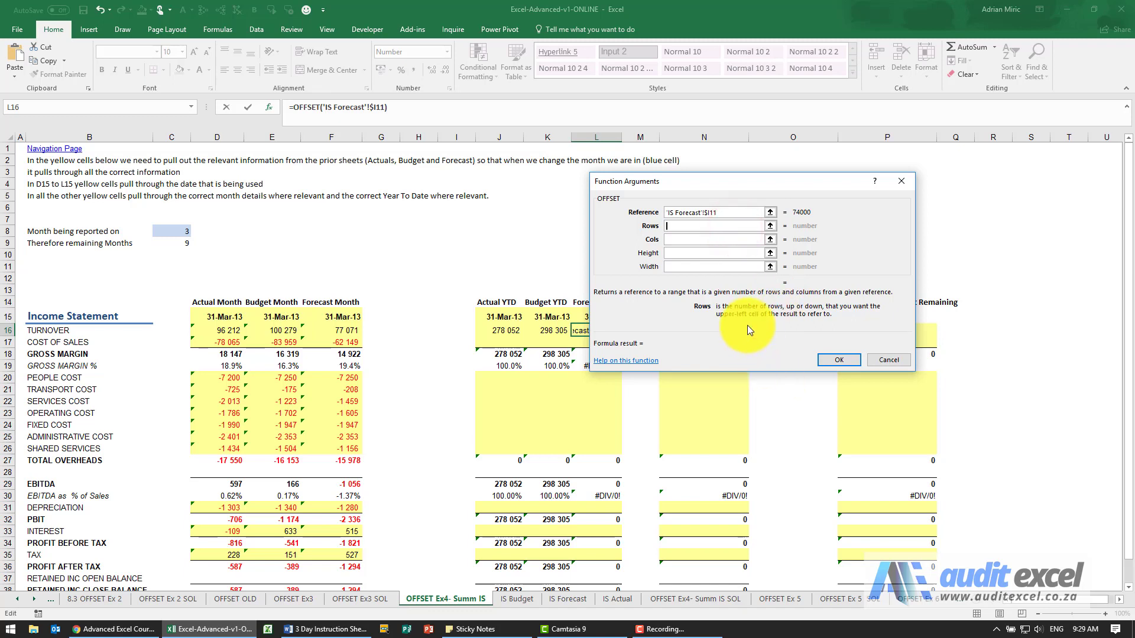
type("0")
left_click(702, 240)
type("0")
left_click(703, 253)
type("1")
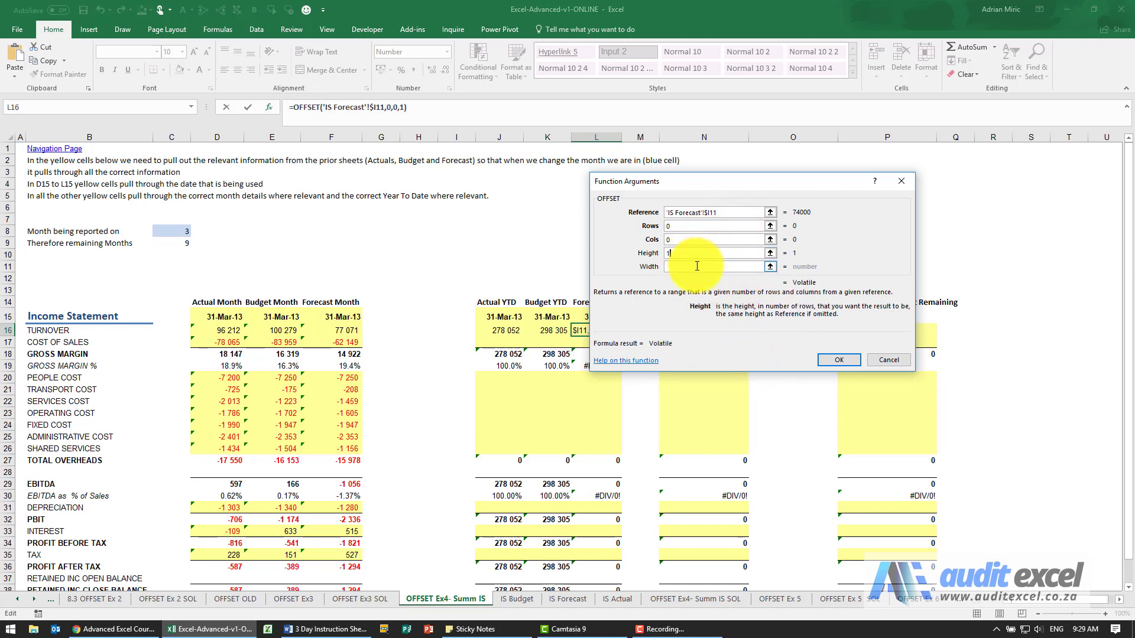
left_click(697, 266)
left_click(184, 230)
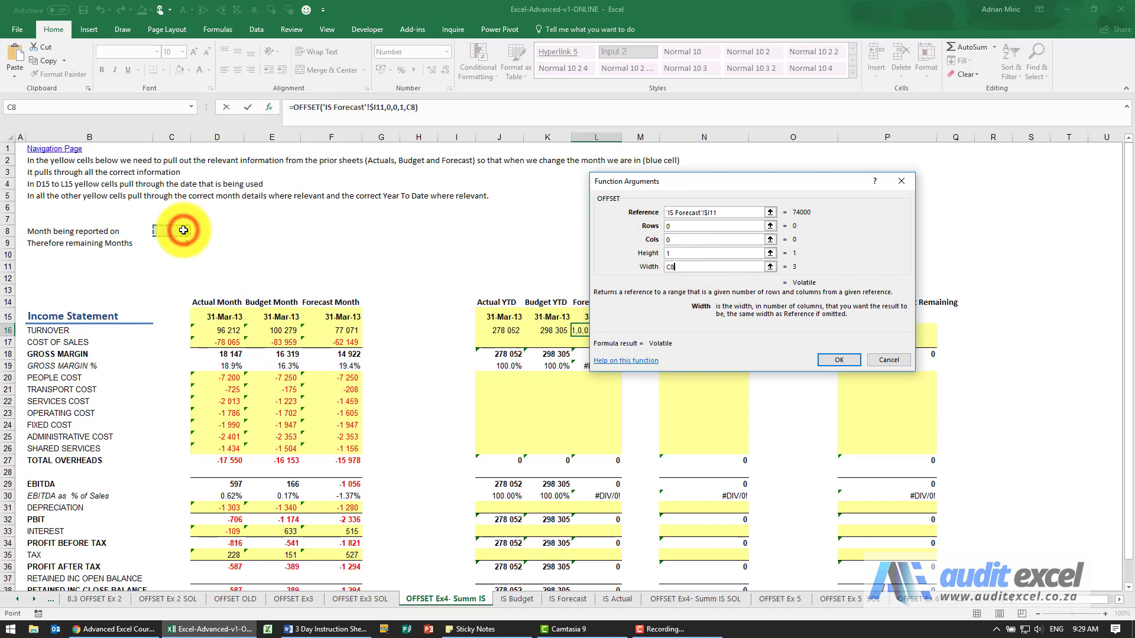
key("F4")
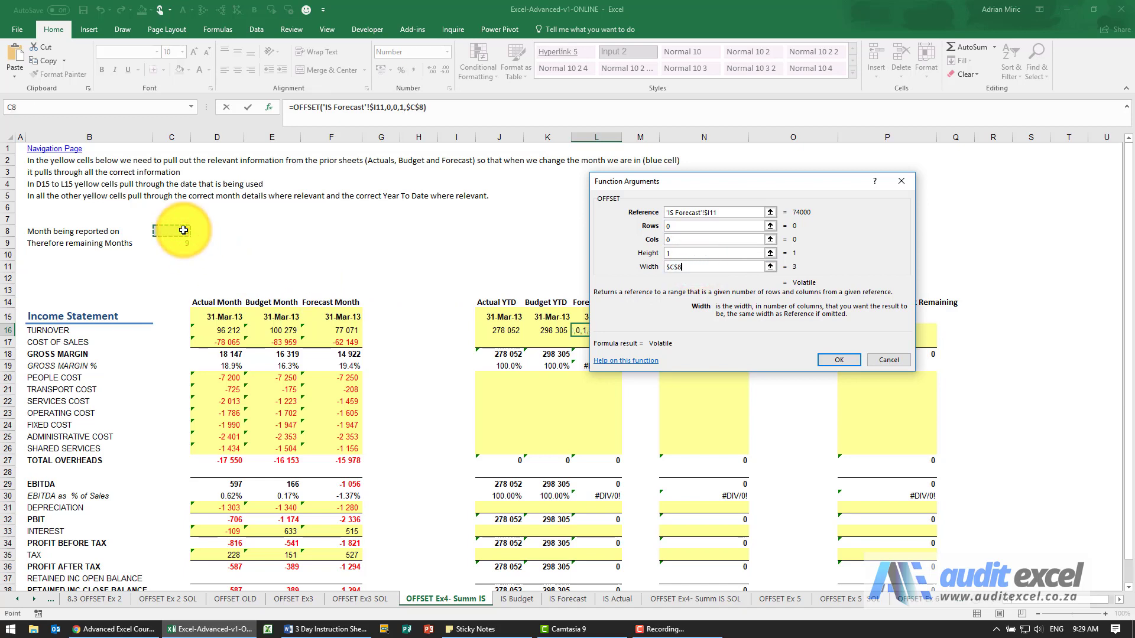
left_click(825, 360)
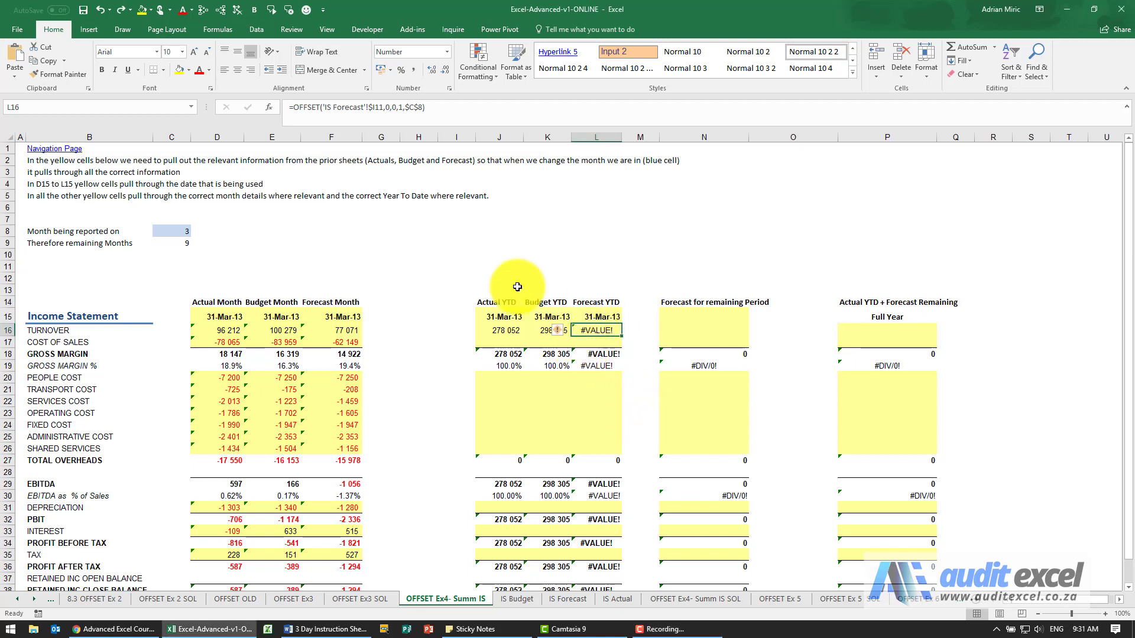
Step: Wrap L16's OFFSET in SUM so Forecast YTD turnover totals 226 591
left_click(295, 107)
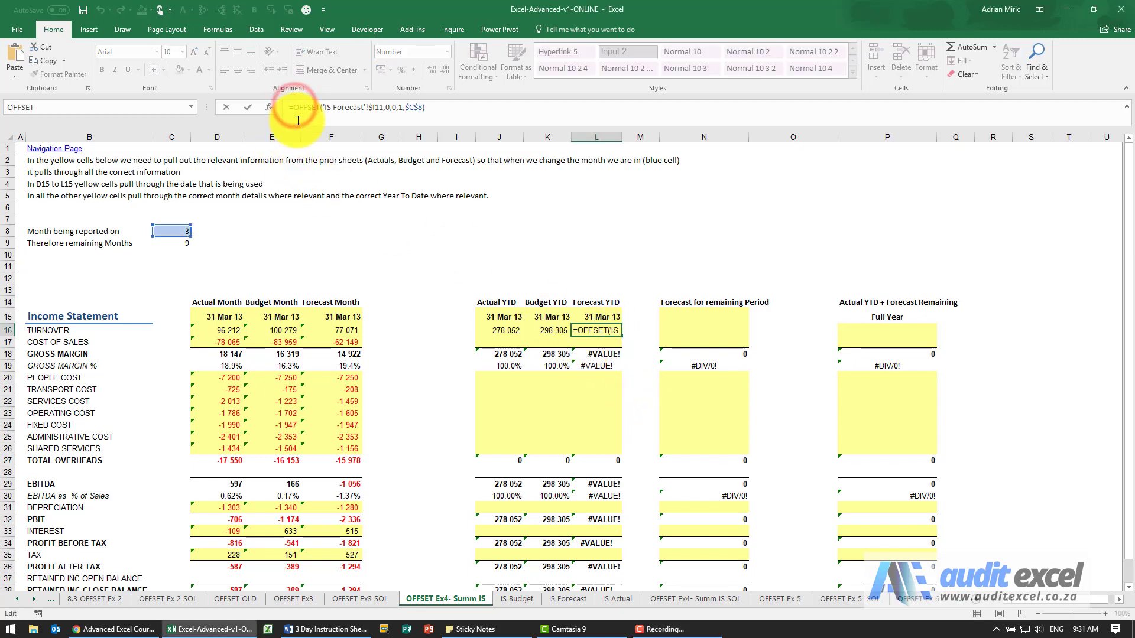
type("sum(")
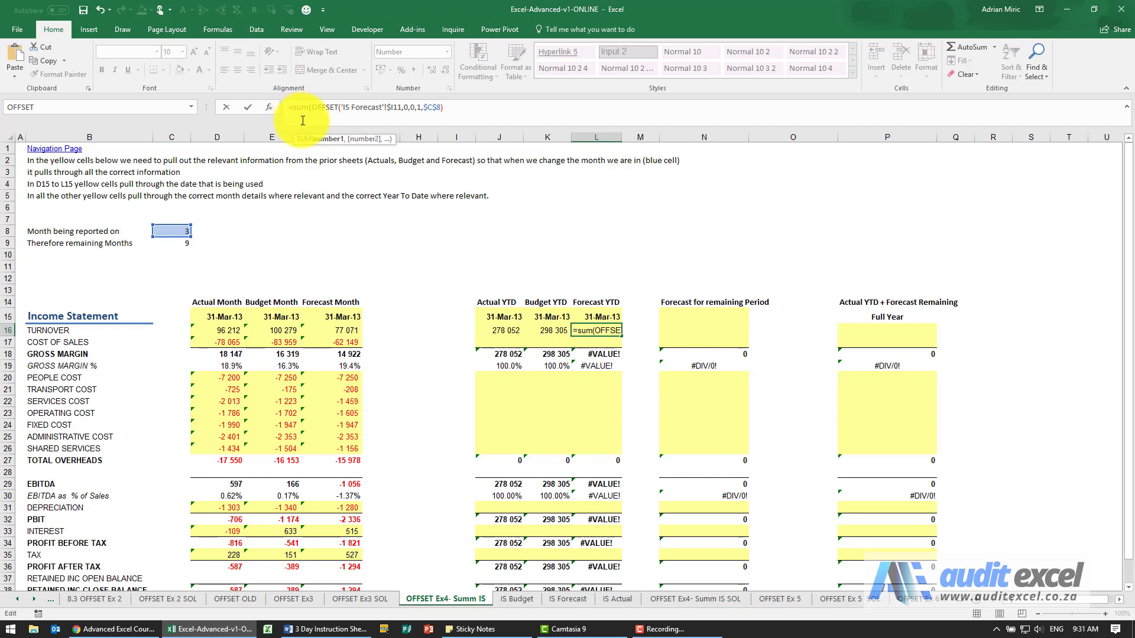
type(")")
key("ctrl+Return")
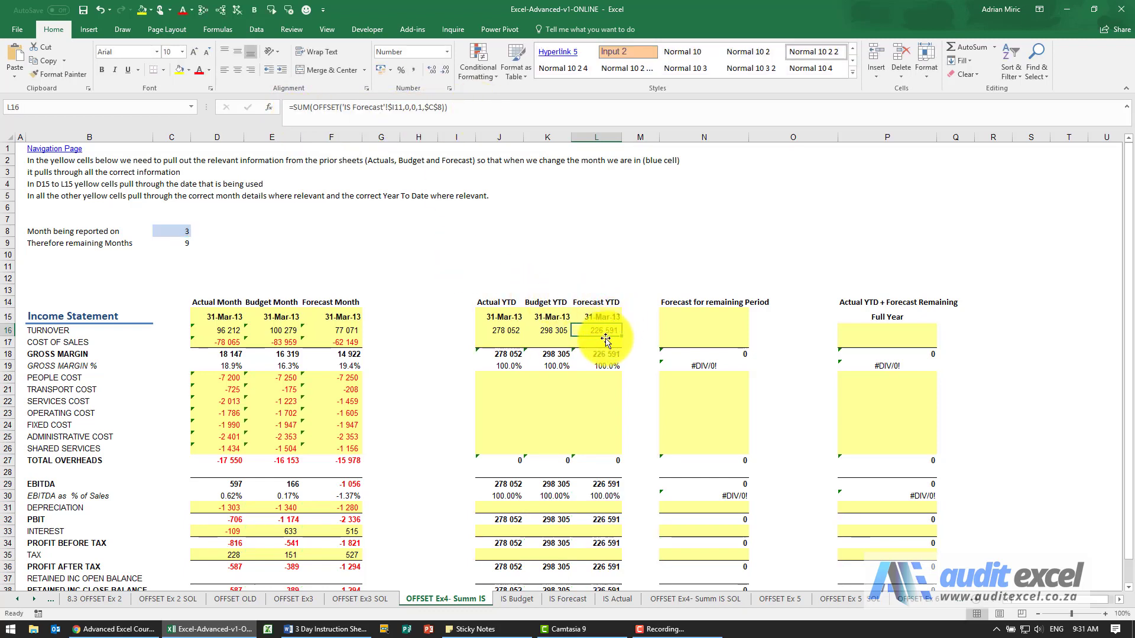
Step: Verify the first three forecast months' total on IS Forecast, then select J16:L16
left_click(568, 599)
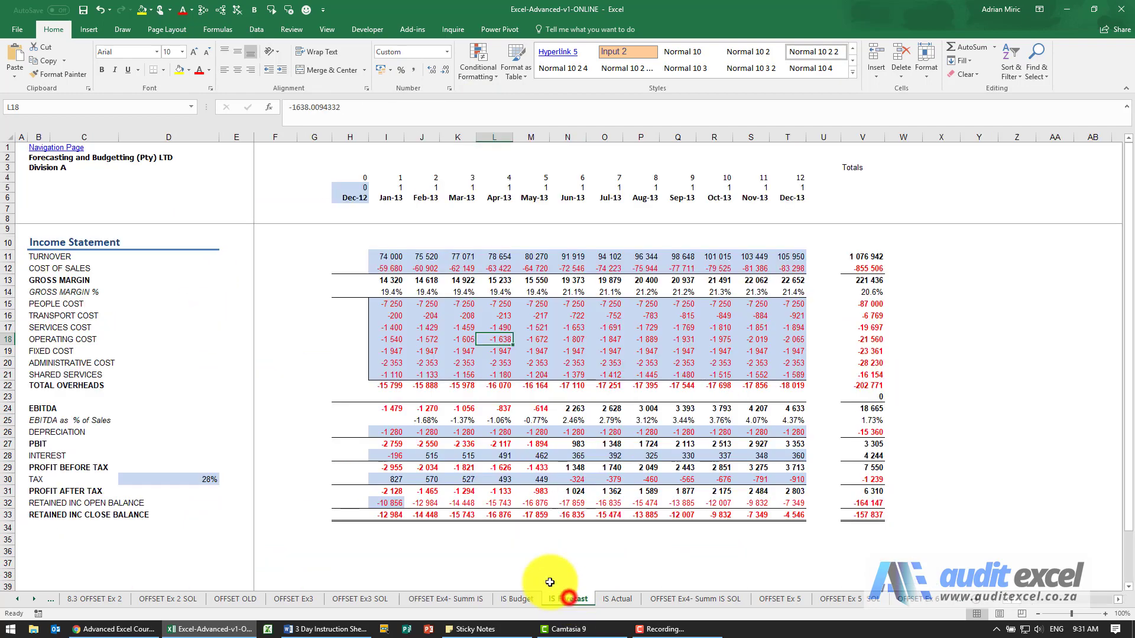
left_click_drag(385, 256, 455, 257)
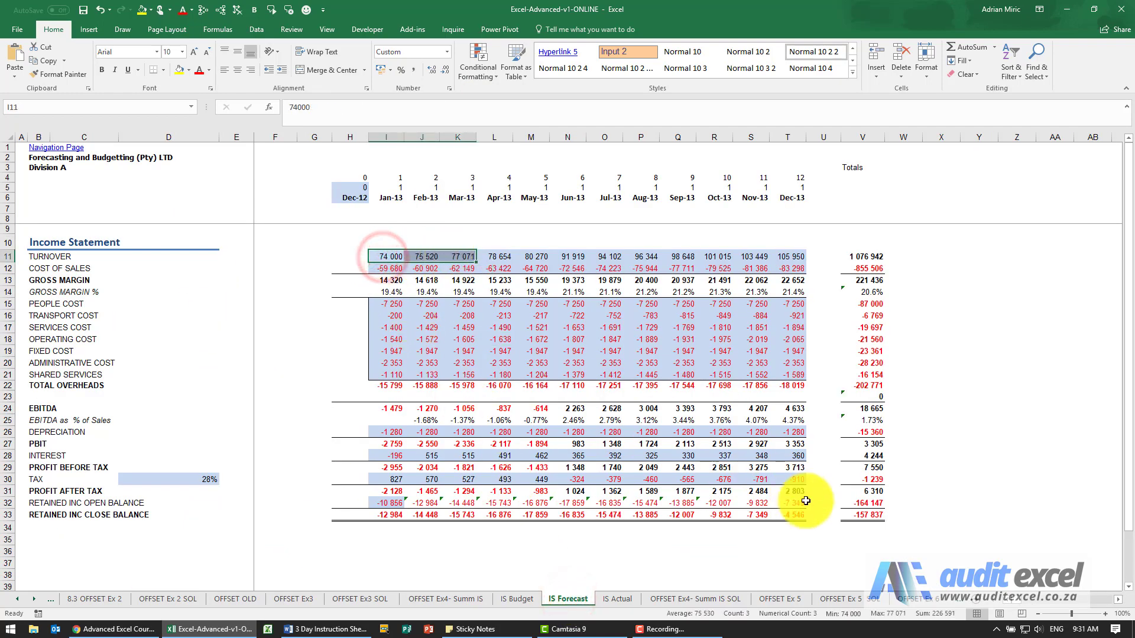
left_click(455, 598)
left_click_drag(504, 331, 580, 330)
Step: Paste the J16:L16 YTD formulas into cost of sales, people cost, overheads, depreciation, interest and tax rows
key("ctrl+c")
left_click(511, 343)
key("ctrl+v")
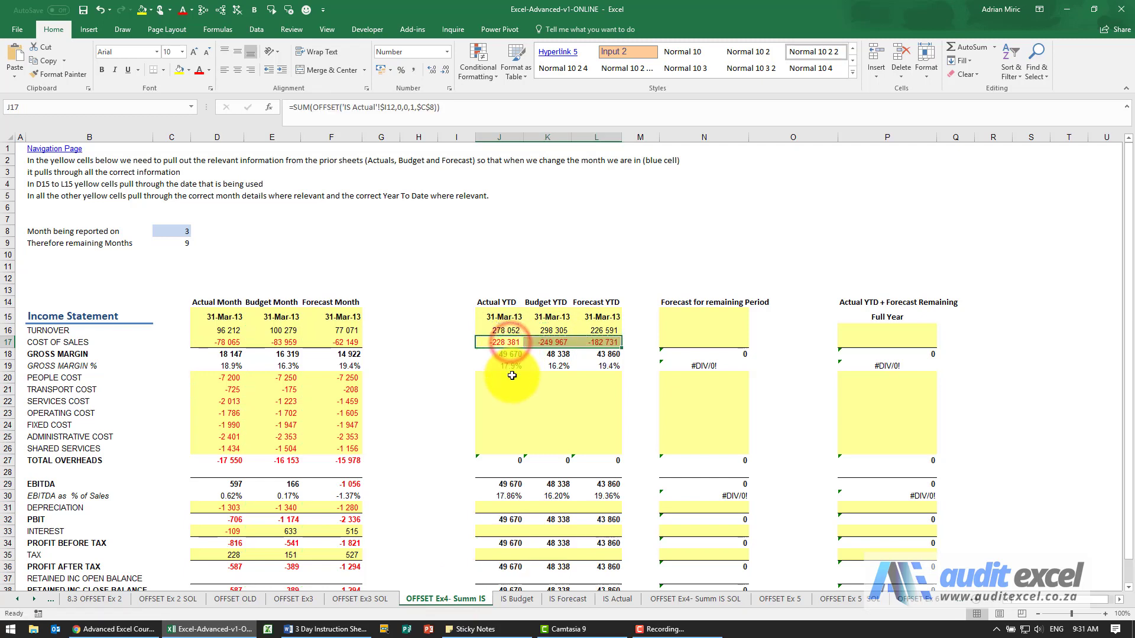
left_click(510, 377)
key("ctrl+v")
left_click_drag(506, 387, 505, 447)
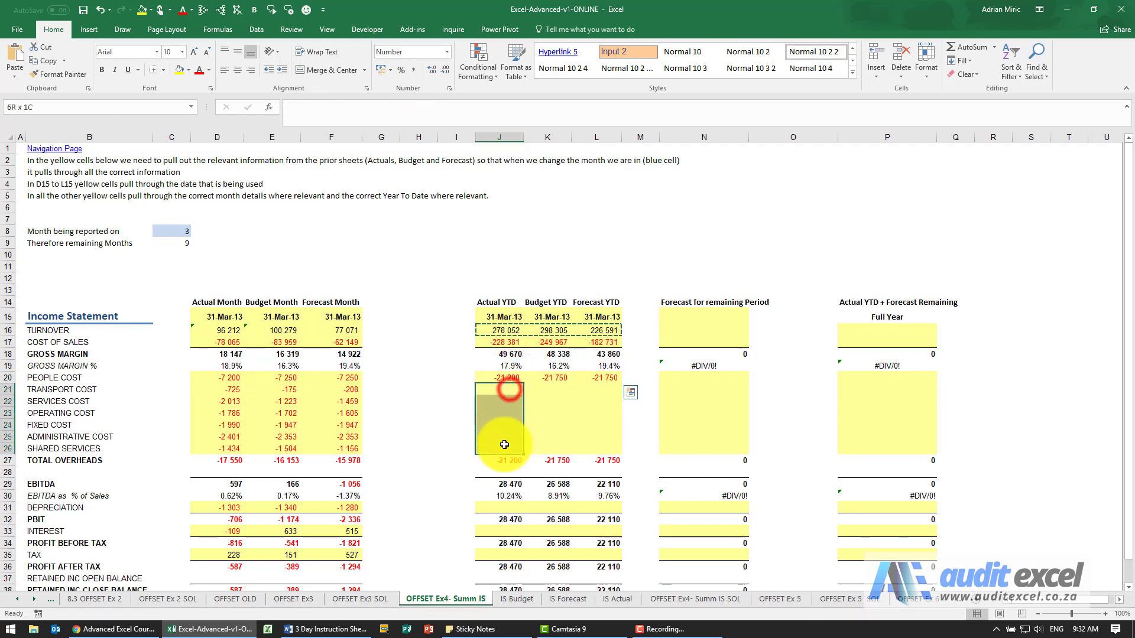
key("ctrl+v")
left_click(509, 507)
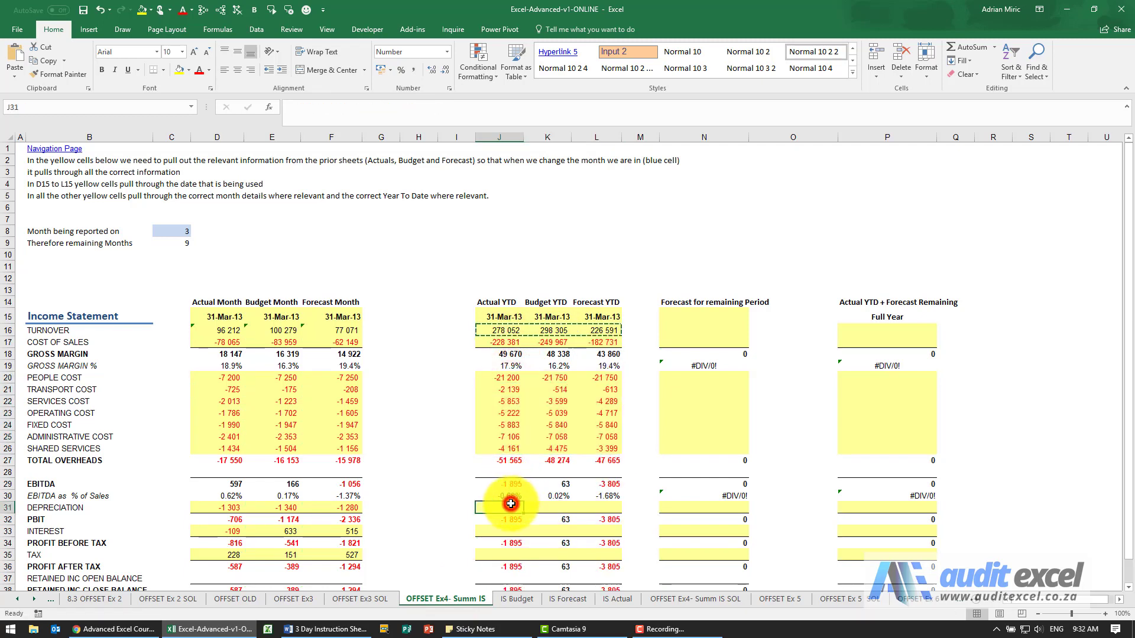
key("ctrl+v")
left_click(510, 529)
key("ctrl+v")
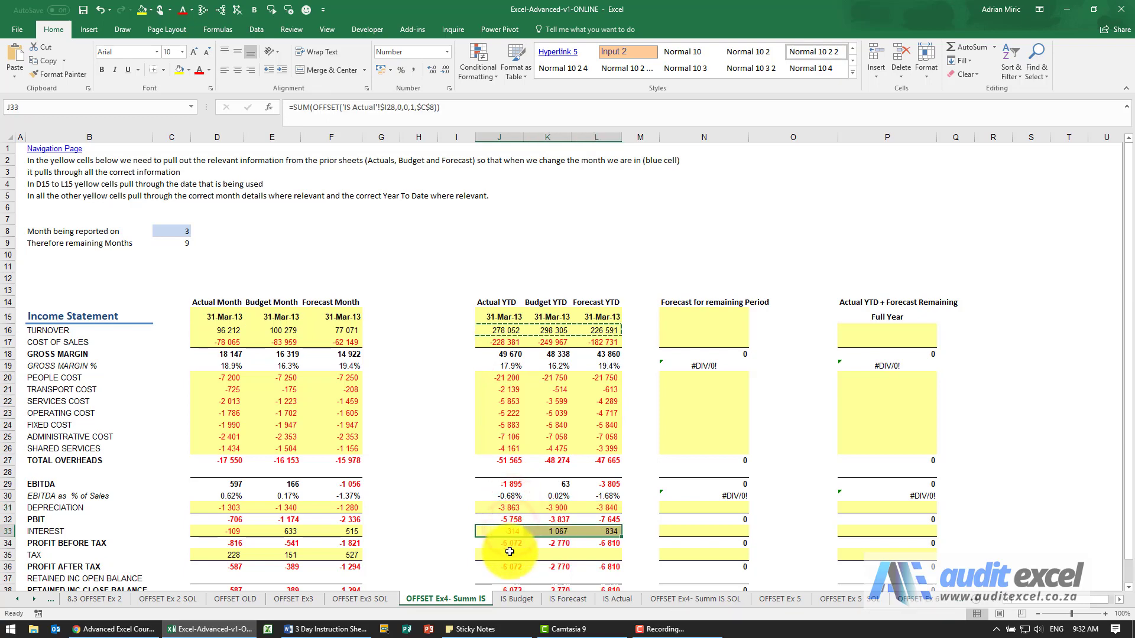
left_click(509, 554)
key("ctrl+v")
scroll(527, 508, "down", 2)
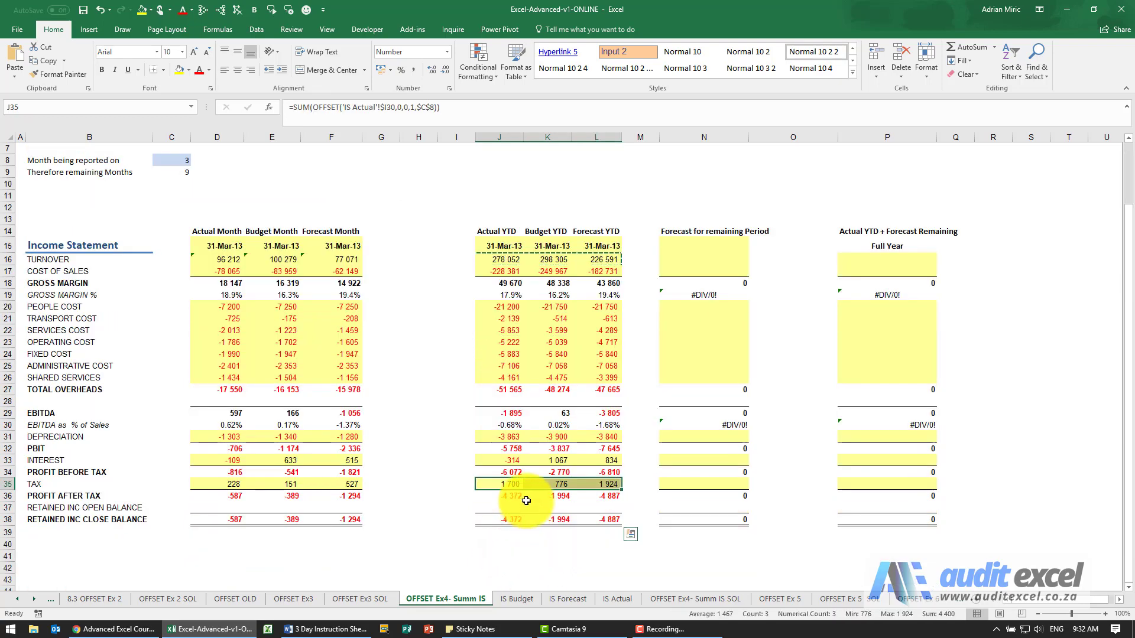
scroll(526, 500, "up", 2)
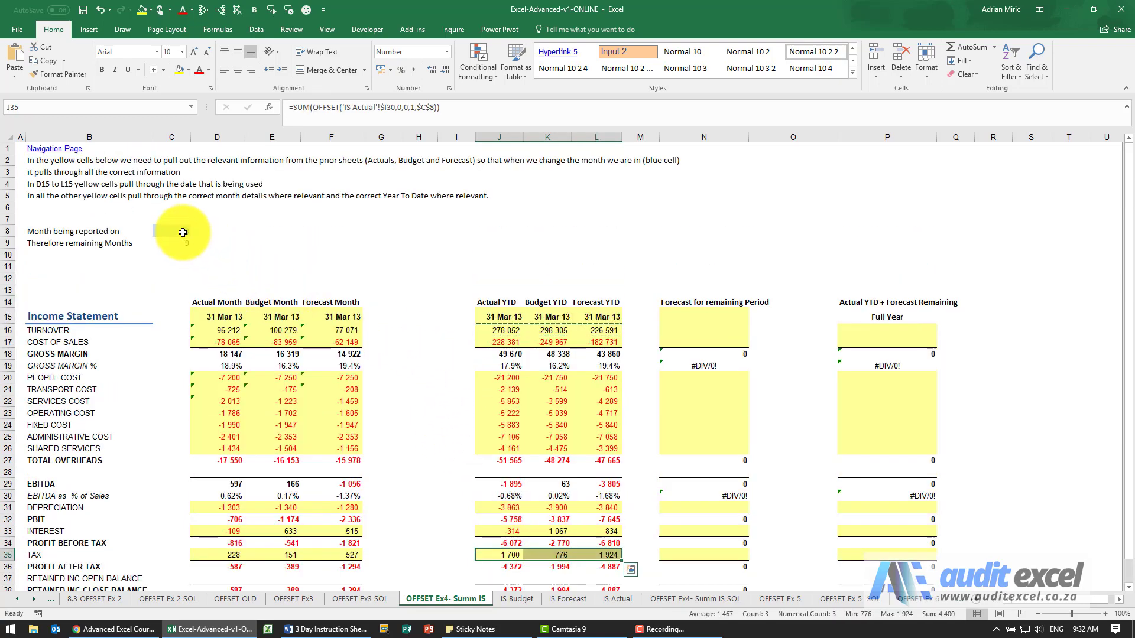
Step: Set reporting month C8 to 4 and check the Forecast YTD date updates to 30-Apr-13
left_click(182, 232)
type("4")
key("Return")
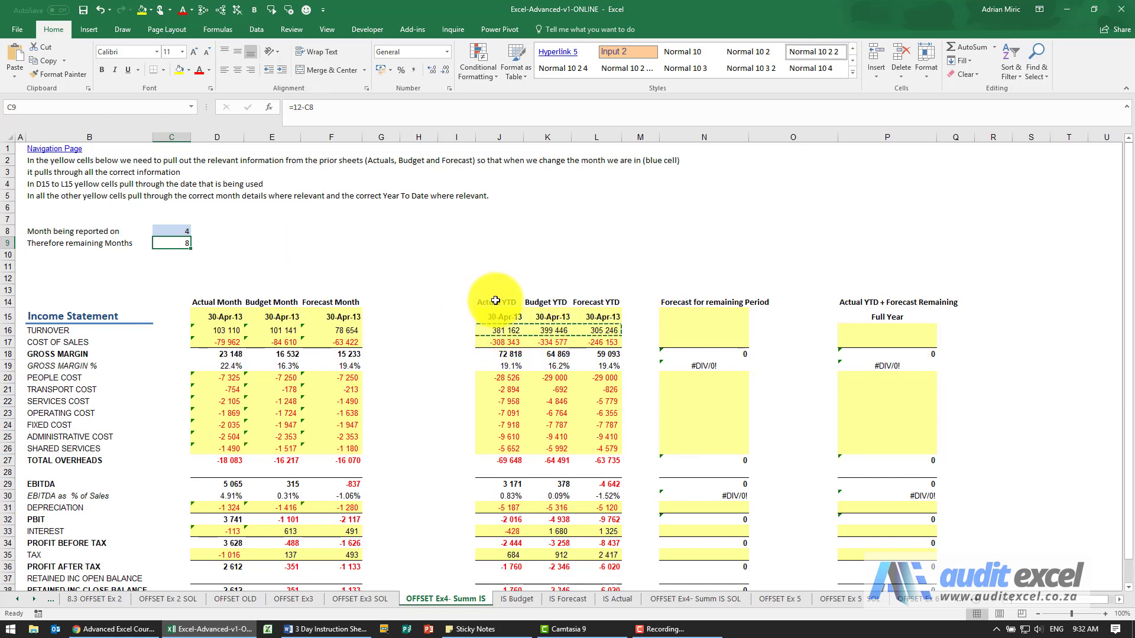
left_click(604, 312)
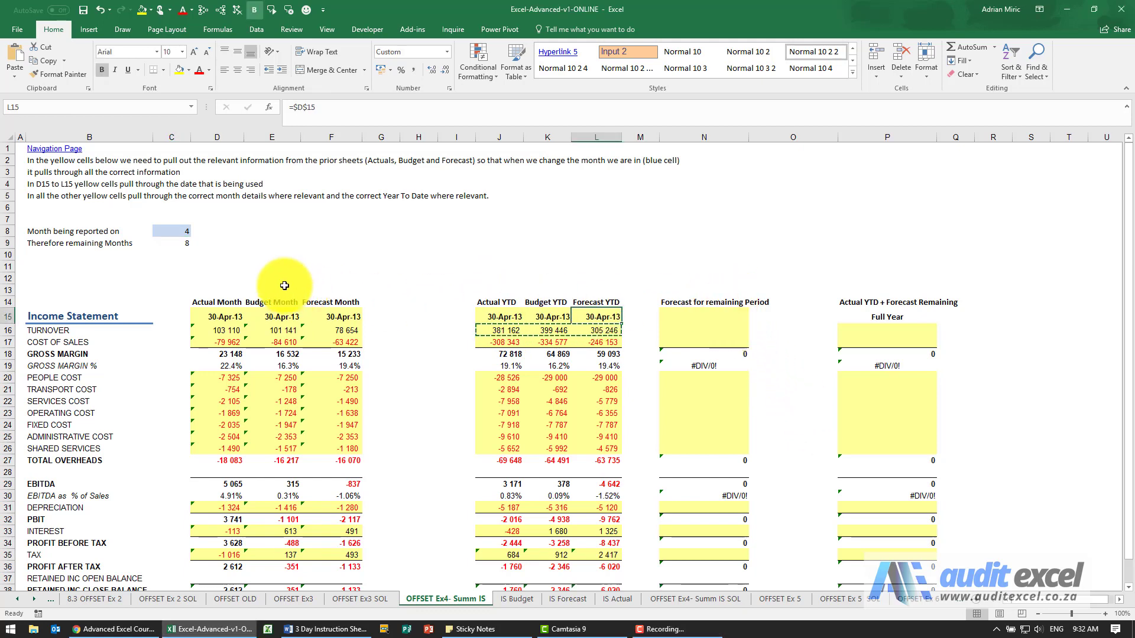
Step: Enter =CONCAT(C9," months") in N15 so the header reads 8 months
left_click(674, 313)
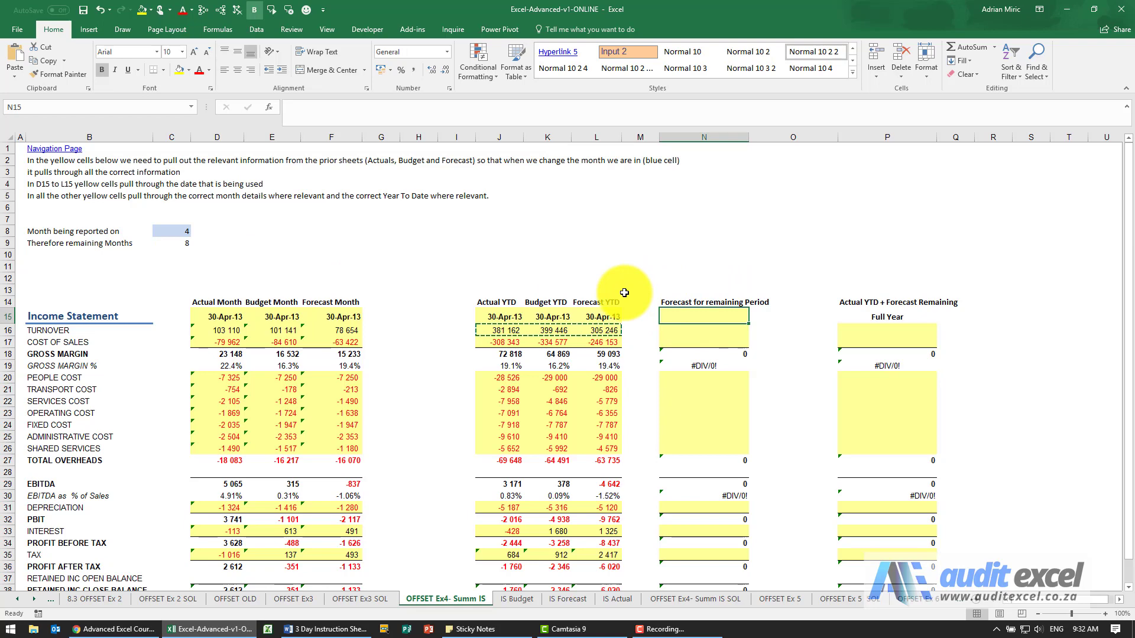
left_click(269, 107)
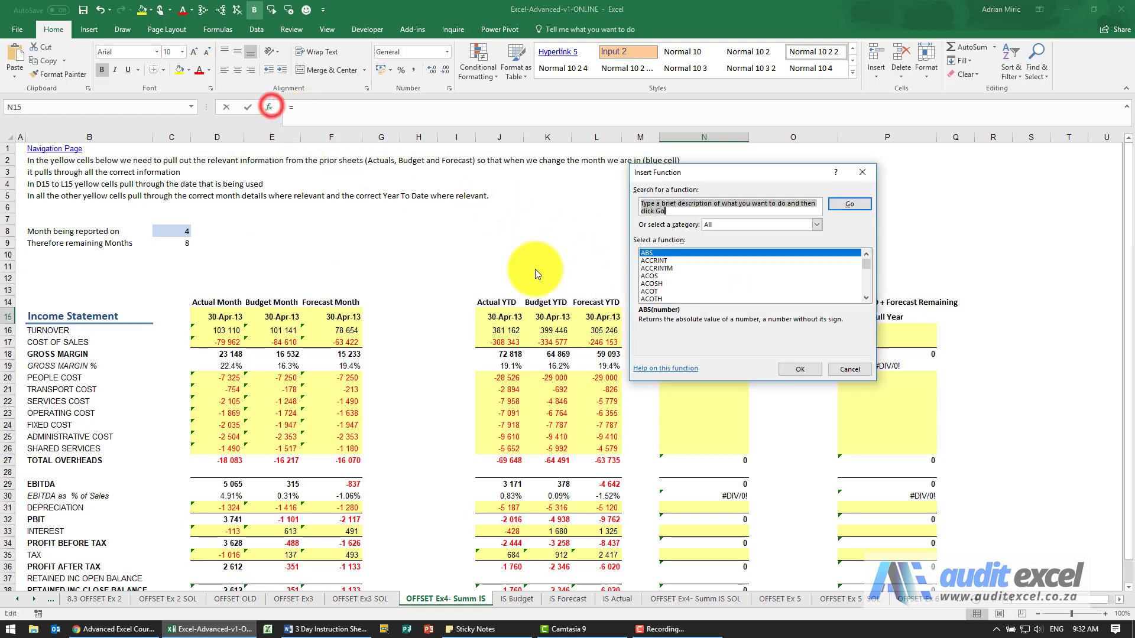
left_click(760, 276)
type("conc")
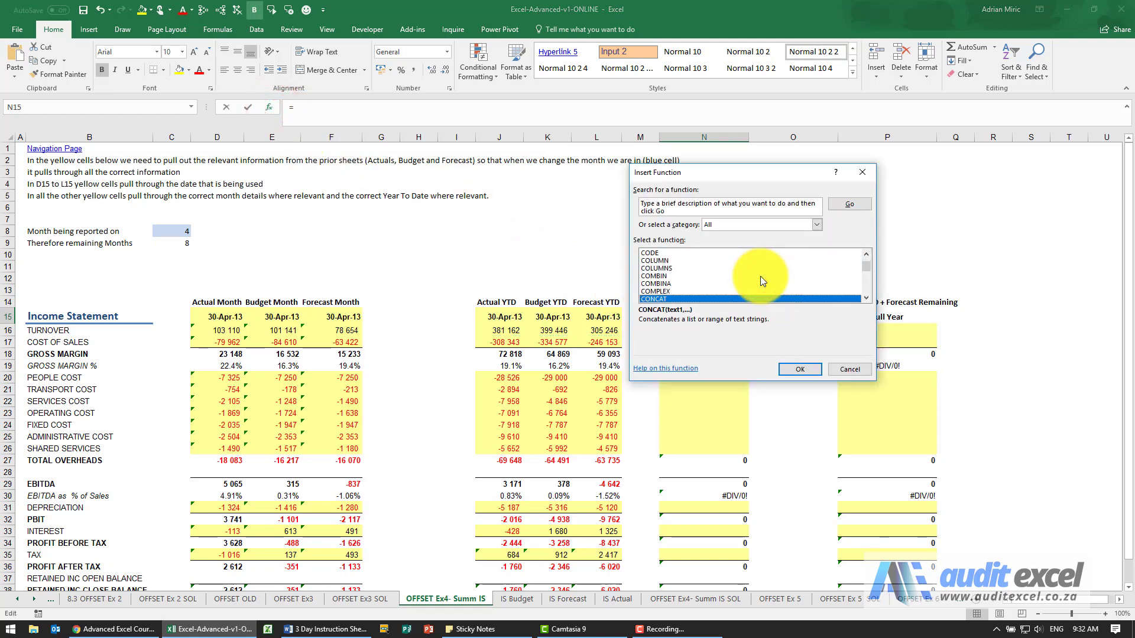
key("Return")
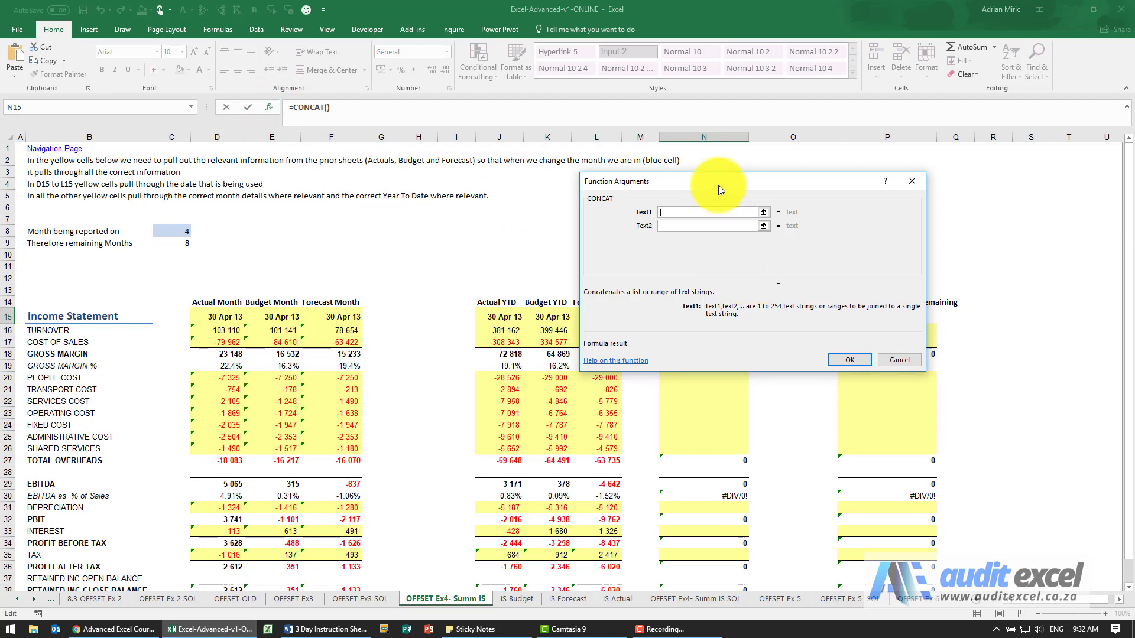
left_click_drag(719, 184, 784, 362)
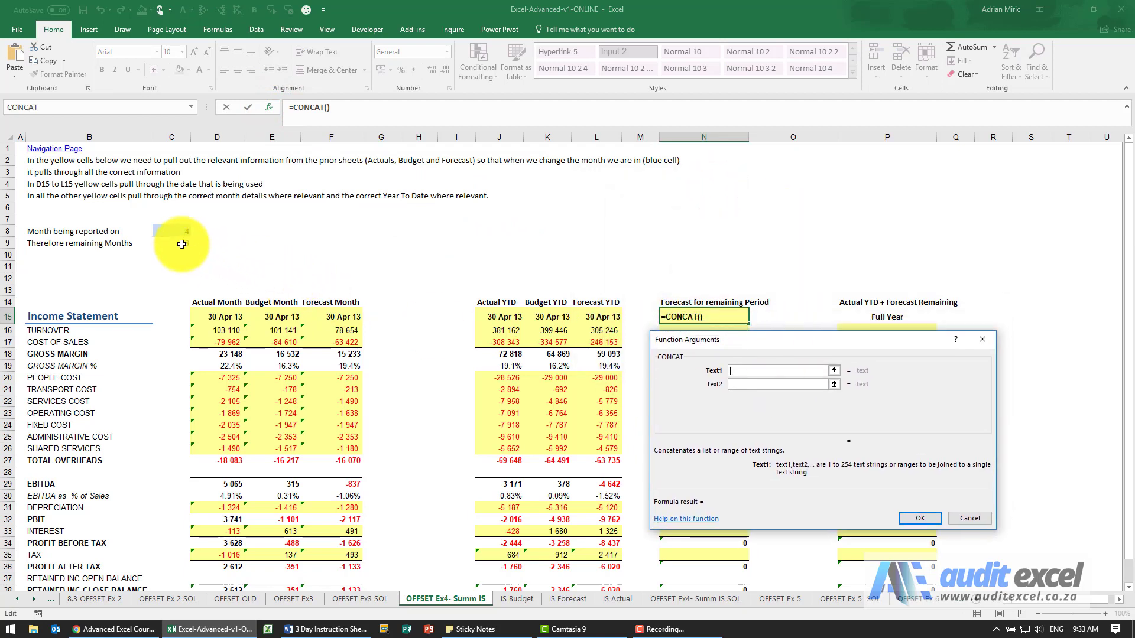
key("Tab")
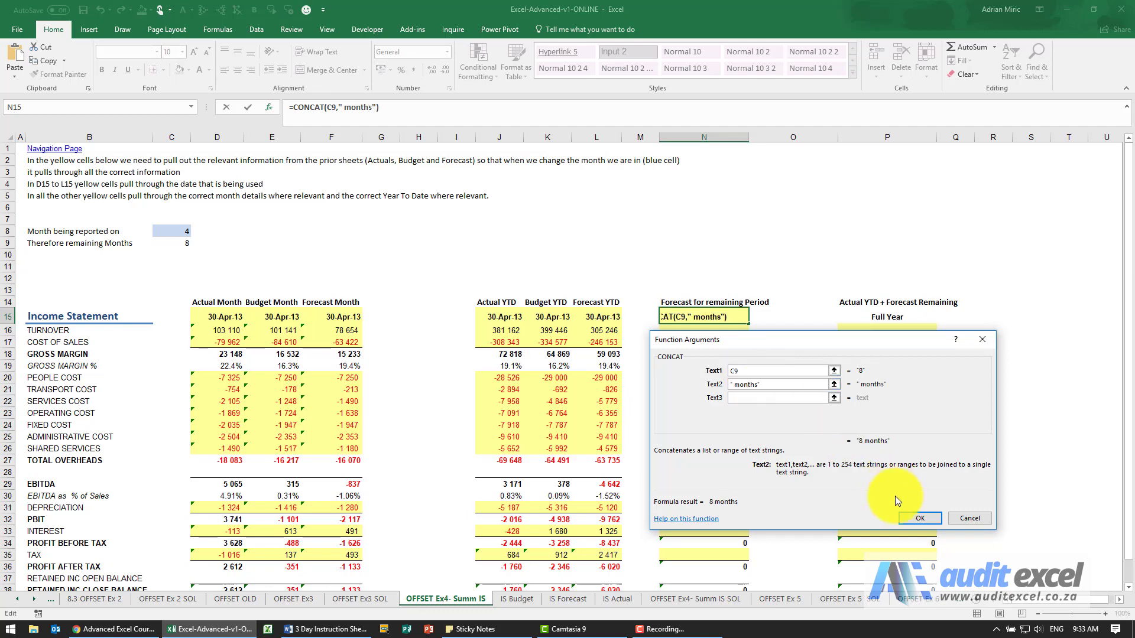
left_click(916, 518)
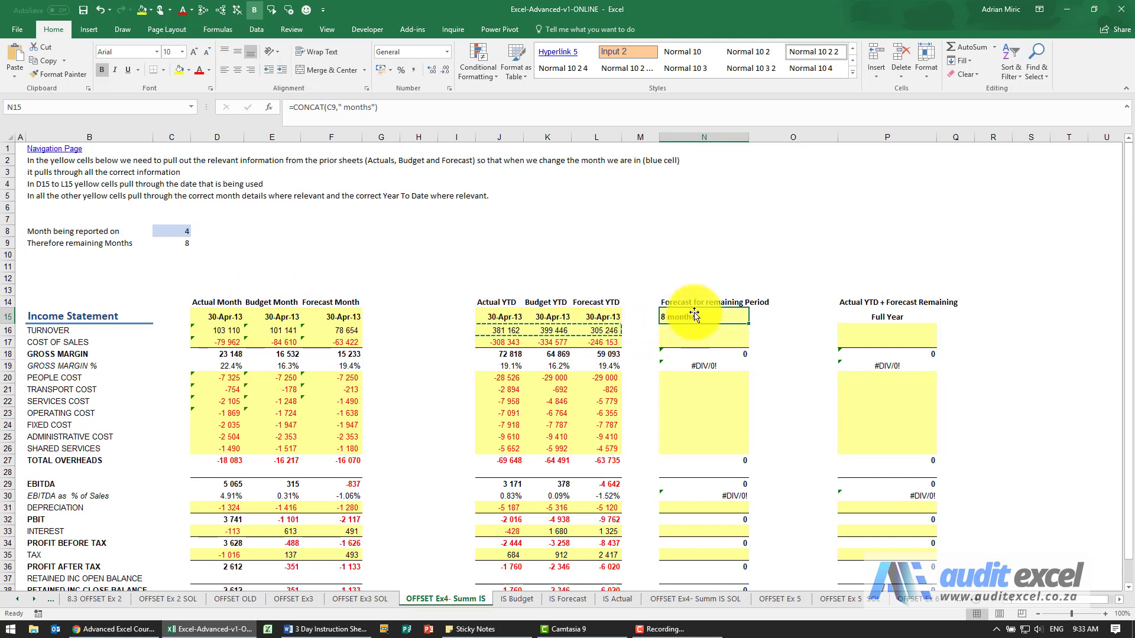
left_click(691, 331)
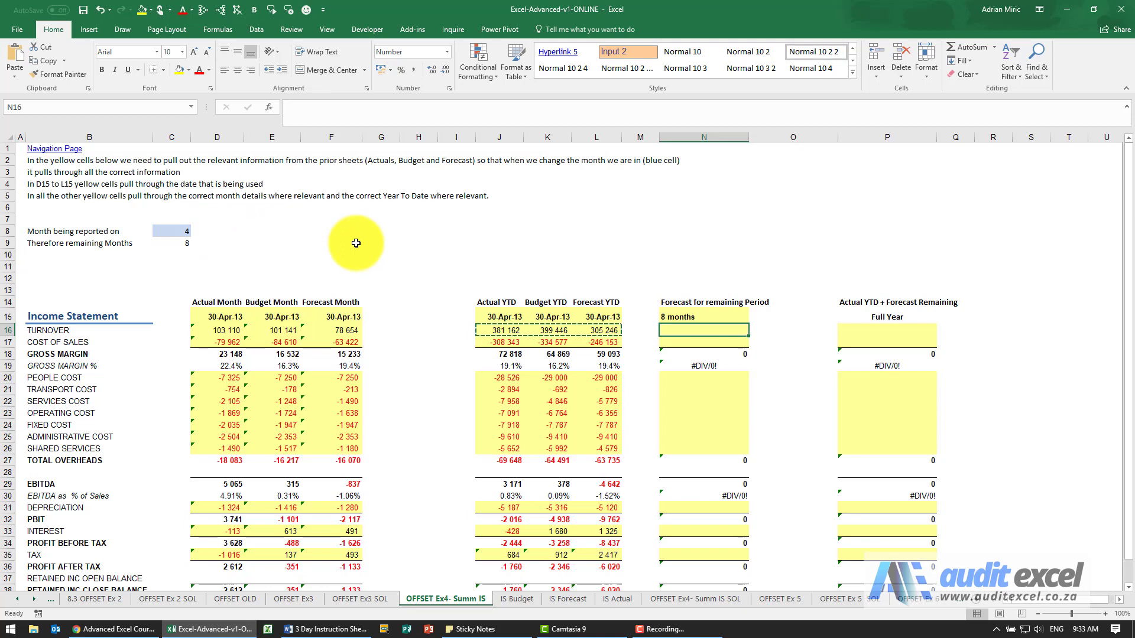
Step: Enter =OFFSET('IS Forecast'!$H11,0,$C$8,1,C9) in N16, returning 91 919
left_click(703, 330)
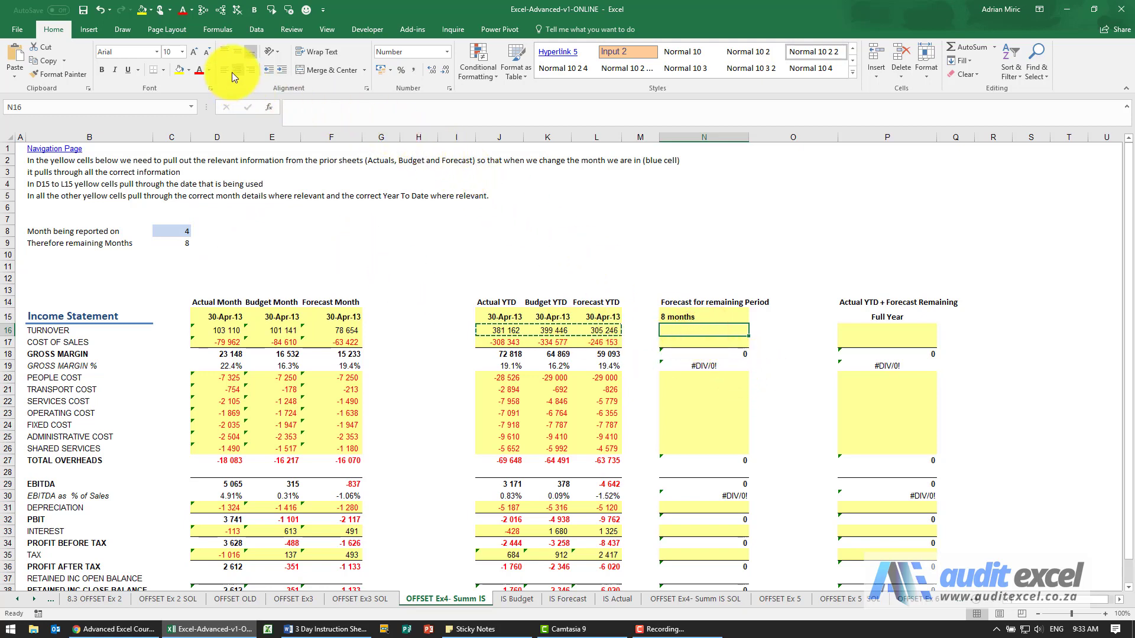
left_click(269, 107)
left_click(771, 421)
type("offset")
key("Return")
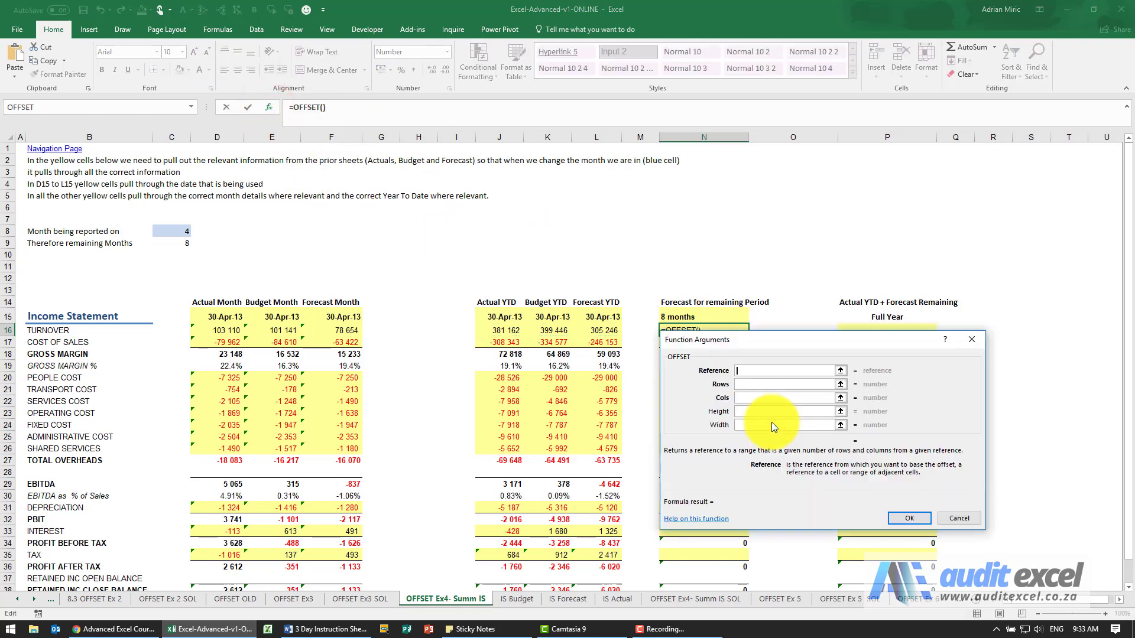
left_click(568, 599)
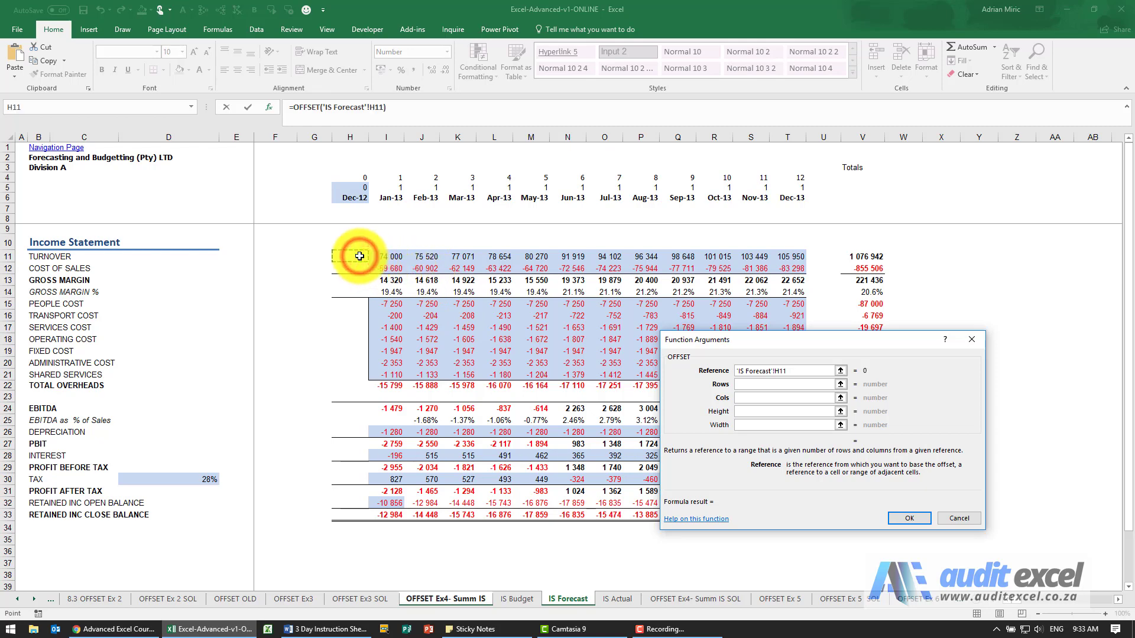
key("F4")
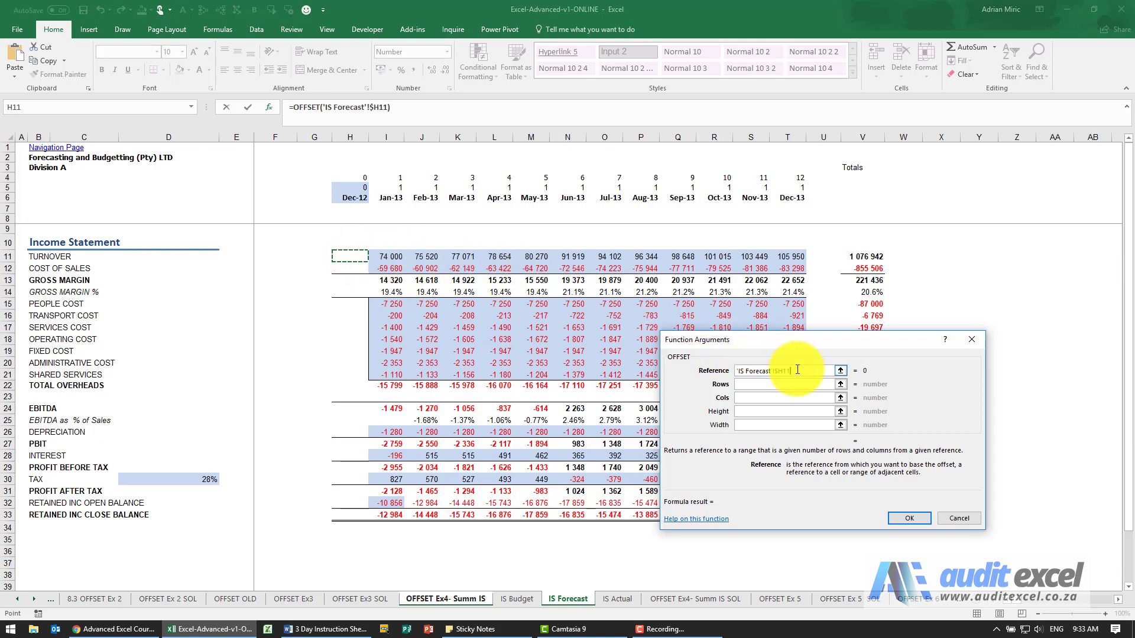
left_click(789, 385)
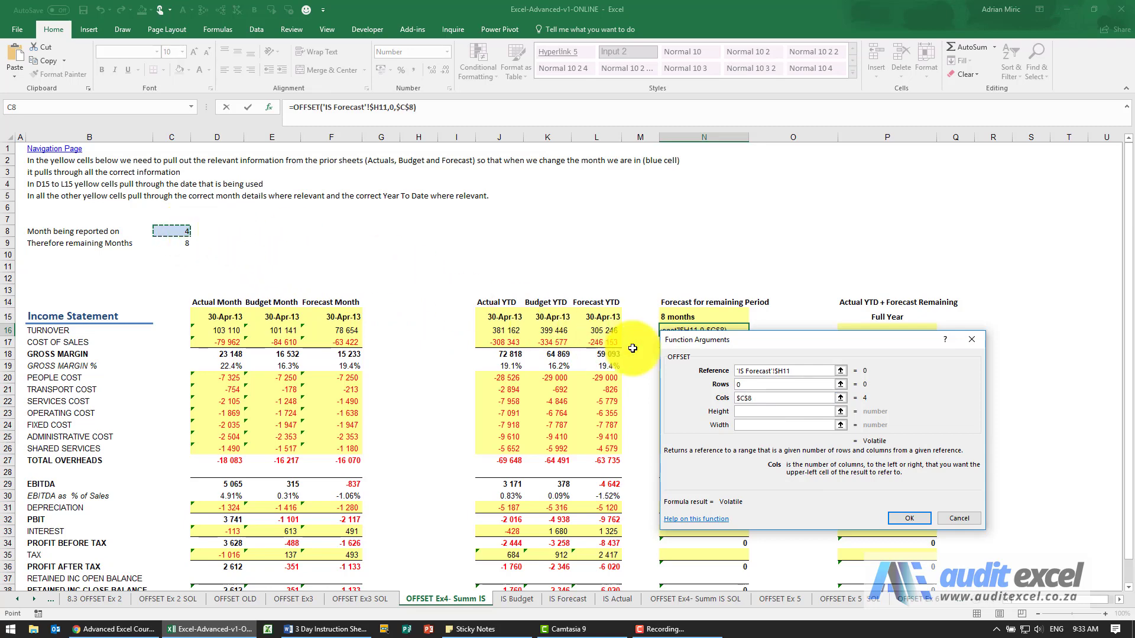
left_click(761, 412)
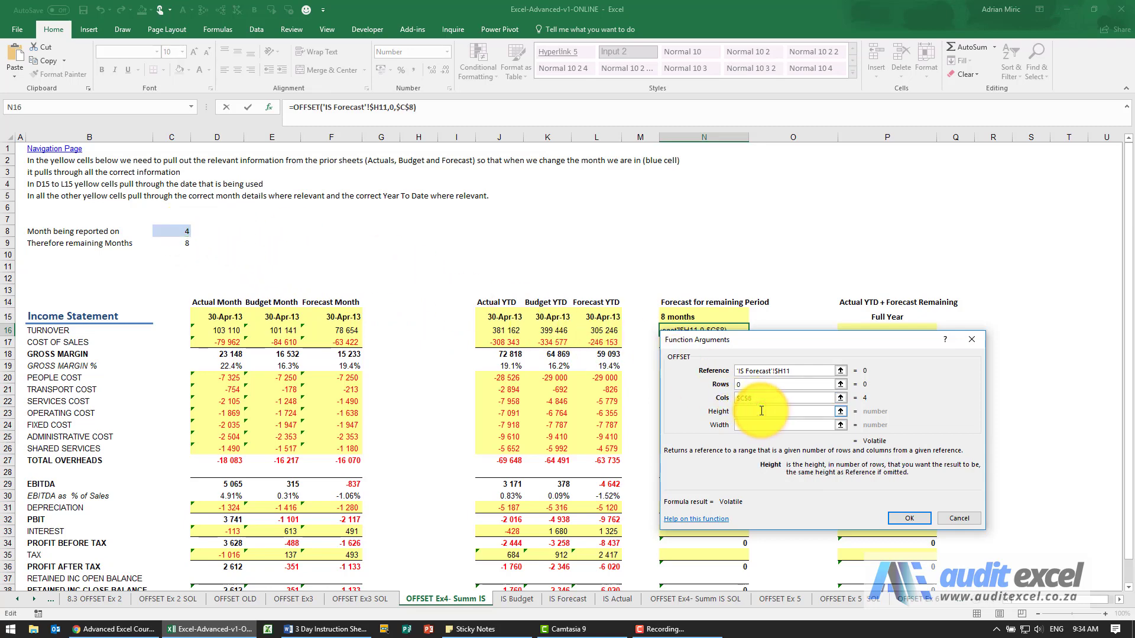
left_click(760, 424)
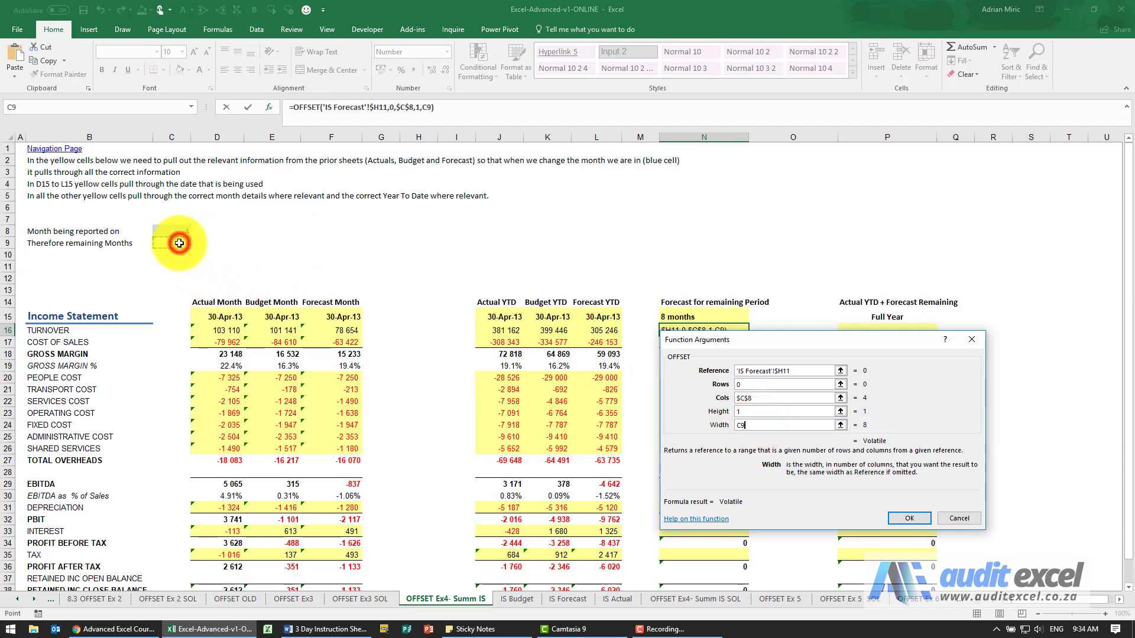
left_click(898, 517)
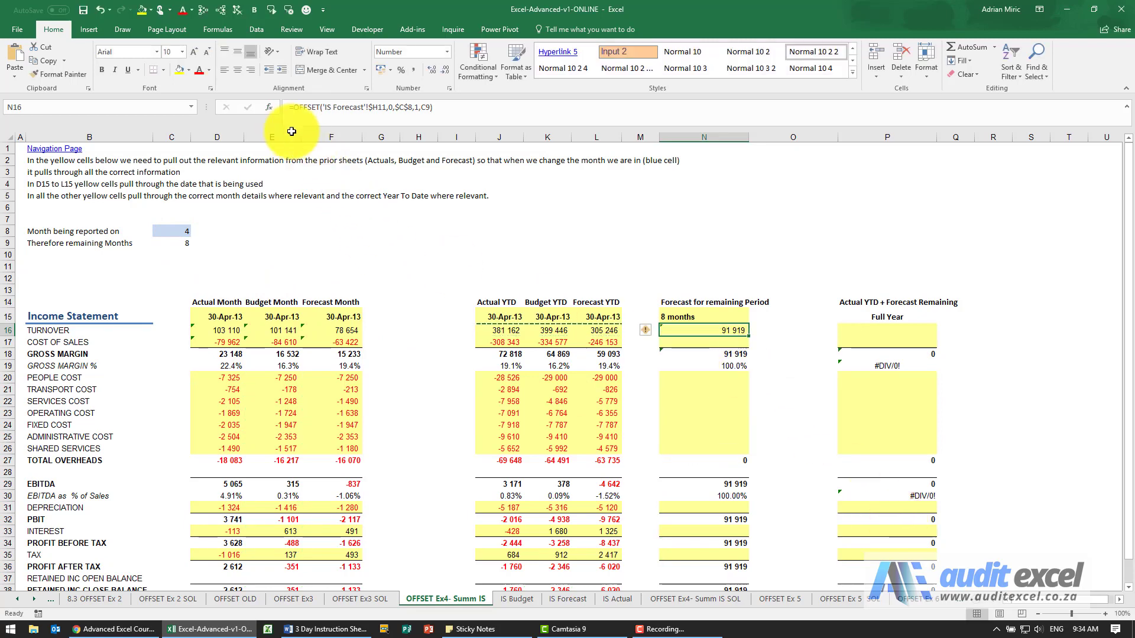
Step: Wrap N16's OFFSET formula in SUM to total the remaining months
left_click(294, 110)
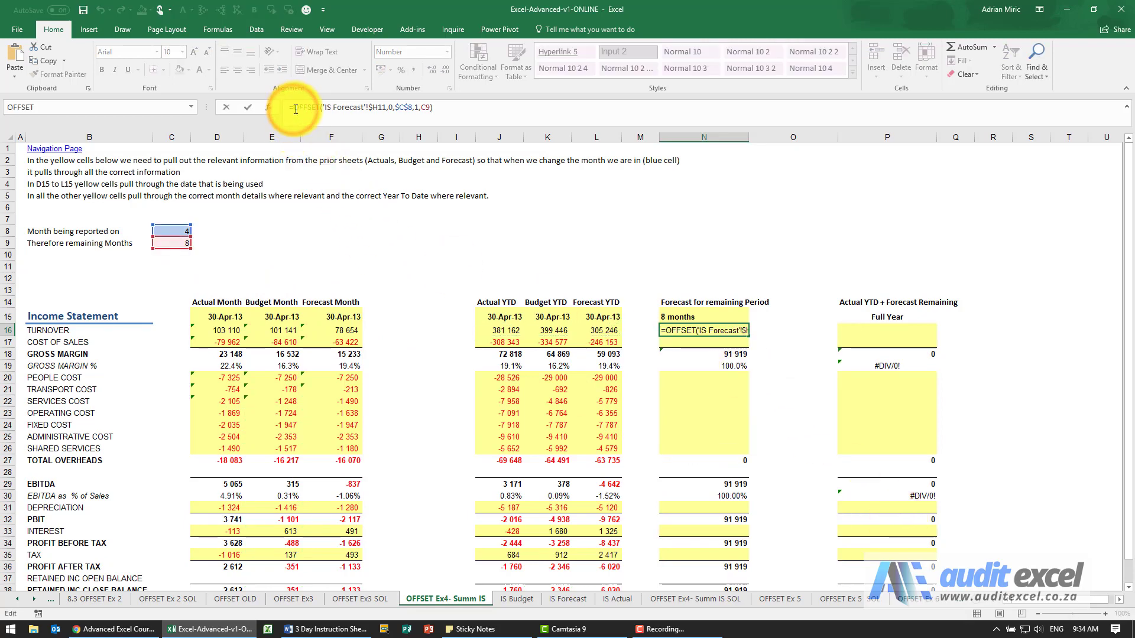
type("sum(")
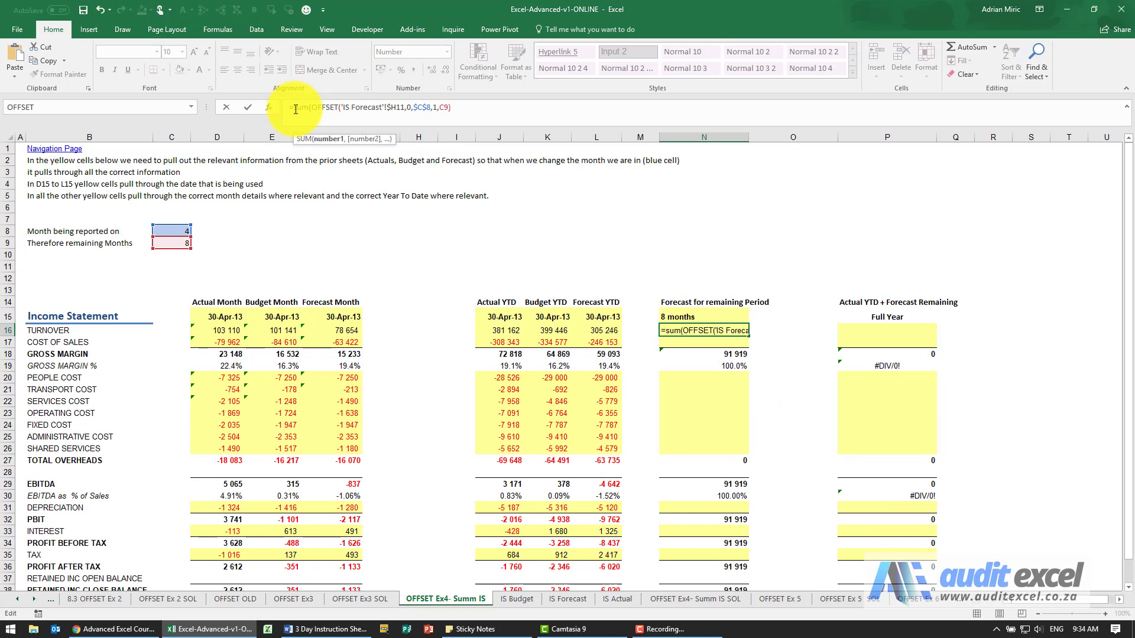
left_click(466, 103)
type(")")
key("Return")
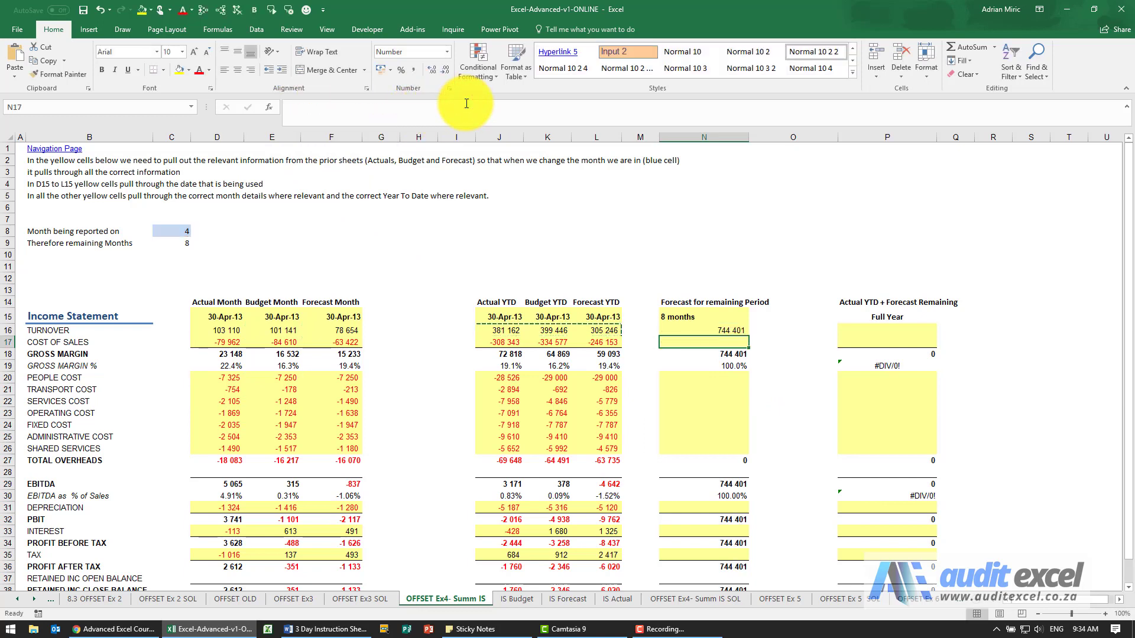
Step: Lock N16's width argument to $C$9, giving 744 401
left_click(718, 331)
left_click(328, 107)
left_click(269, 107)
left_click(748, 426)
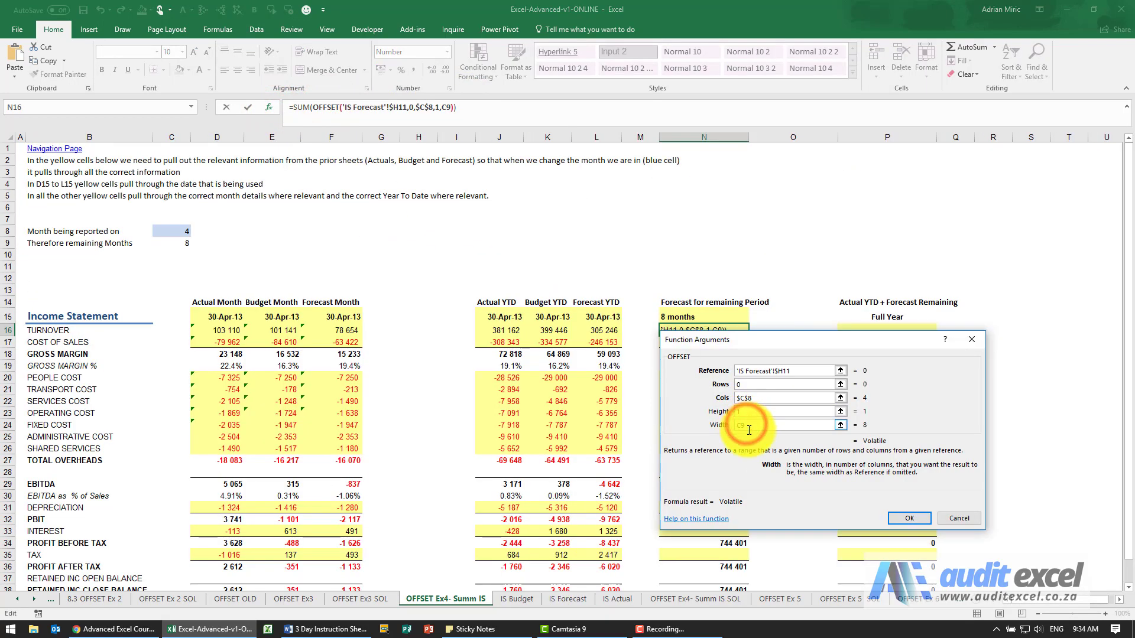
left_click(902, 516)
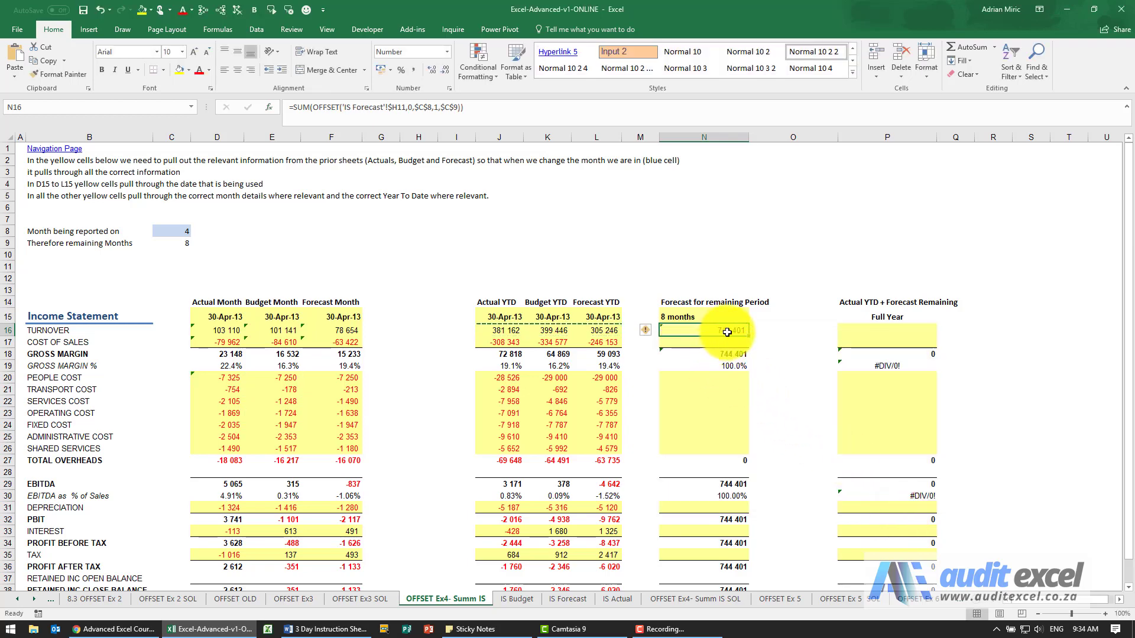
Step: Compare IS Forecast turnover sums: May–Dec totals 771 696, Apr–Nov totals 744 401
left_click(584, 595)
left_click(542, 256)
left_click_drag(587, 260, 787, 255)
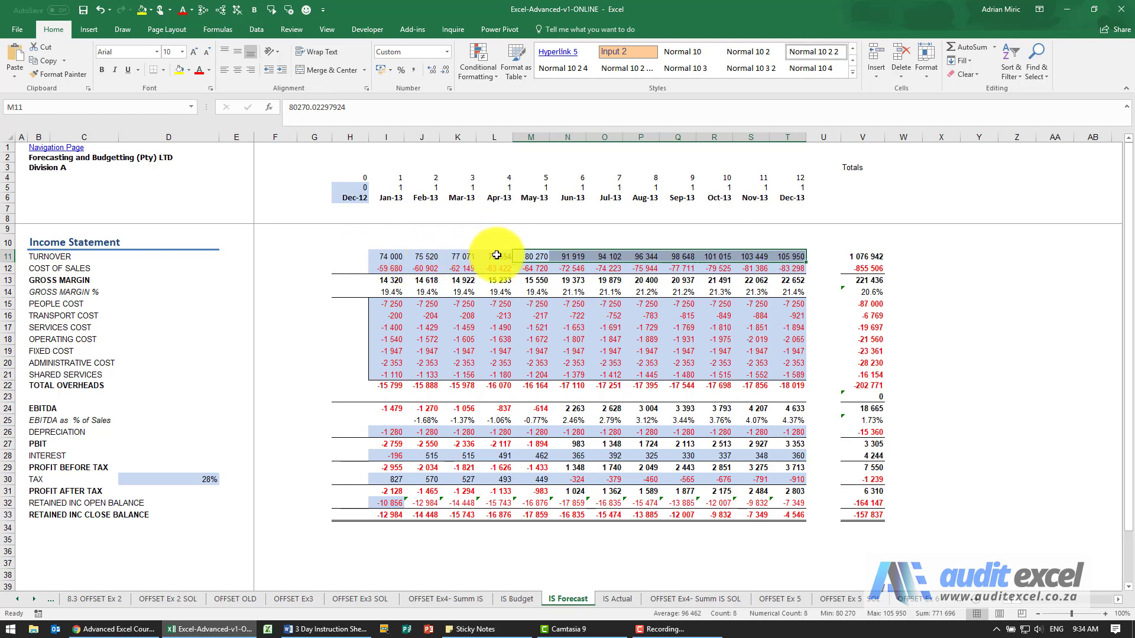
left_click_drag(497, 255, 755, 255)
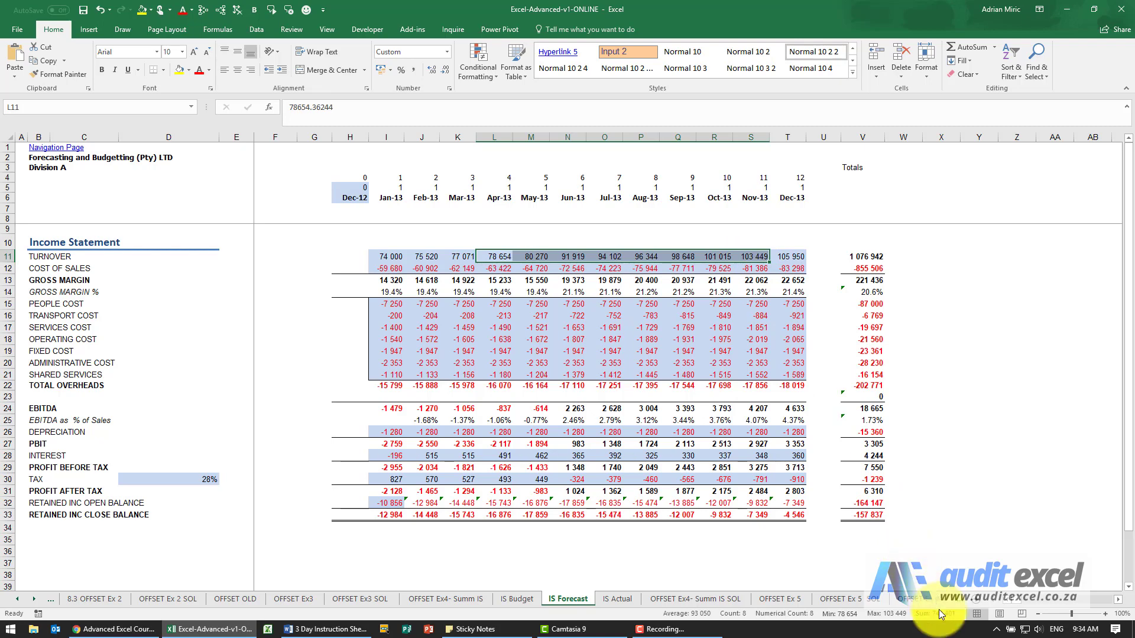
Step: Change N16's OFFSET reference to 'IS Forecast'!$I11 so it returns 771 696
left_click(452, 597)
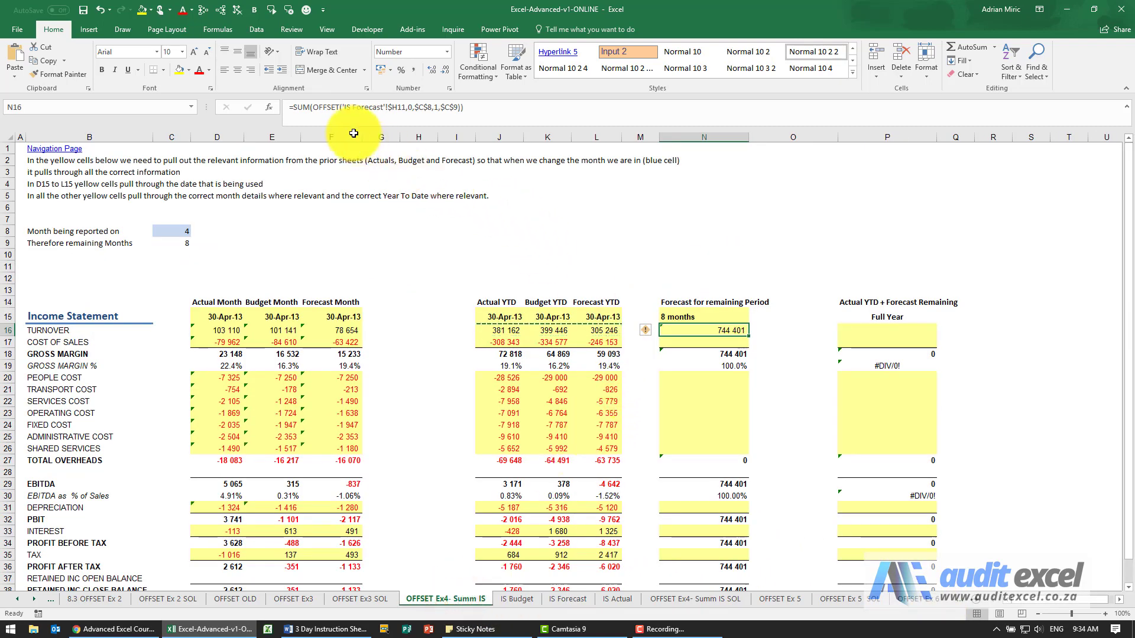
left_click(313, 107)
left_click(269, 107)
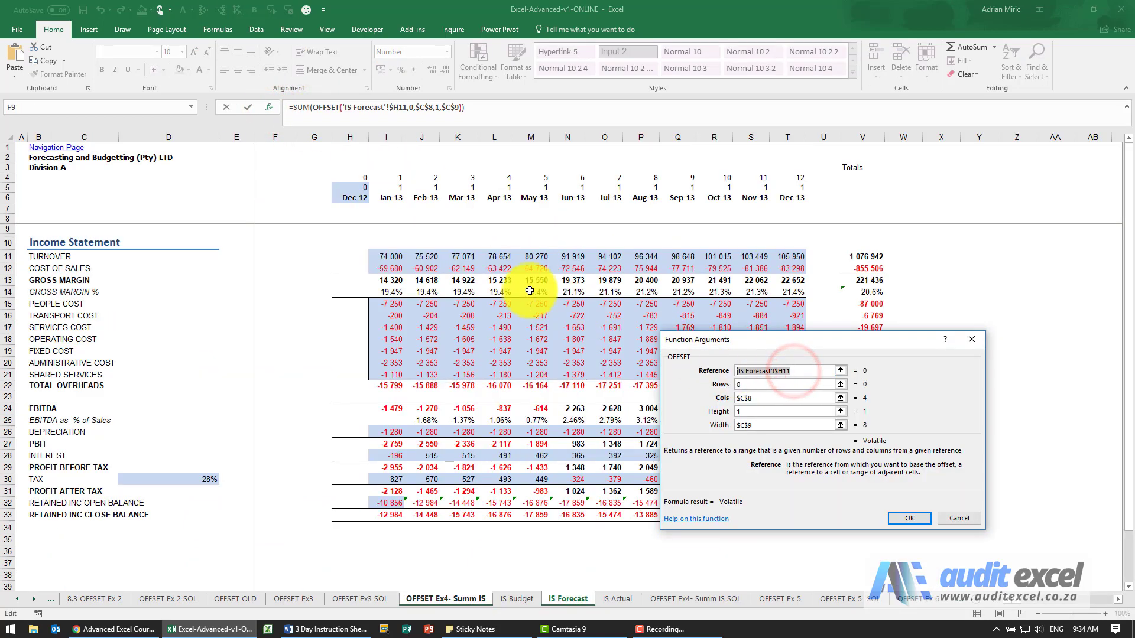
left_click(384, 256)
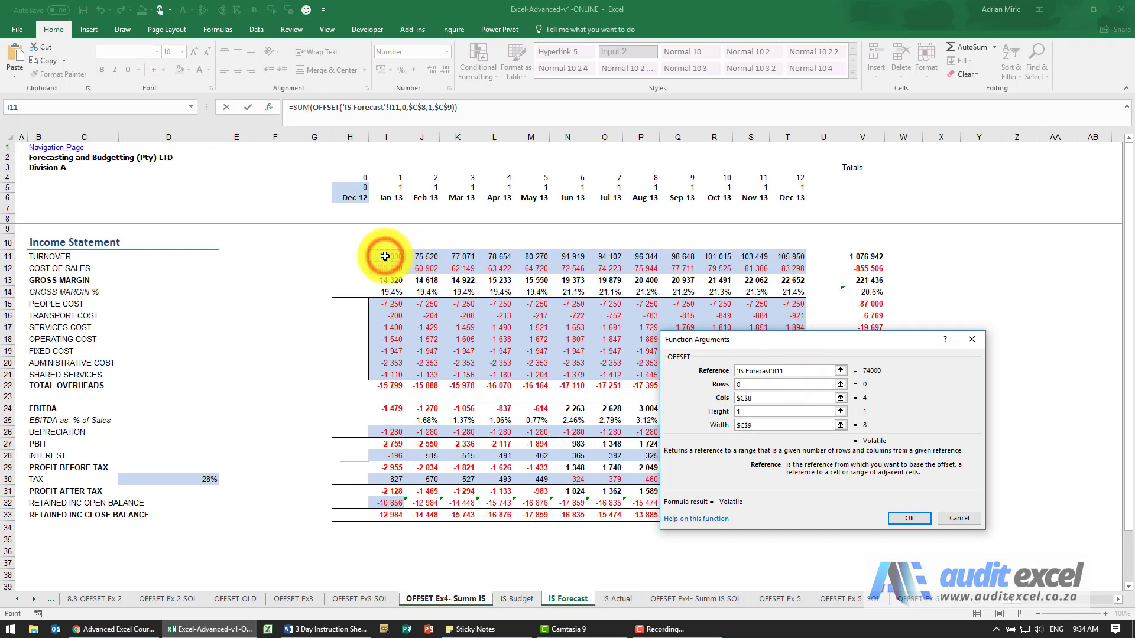
key("F4")
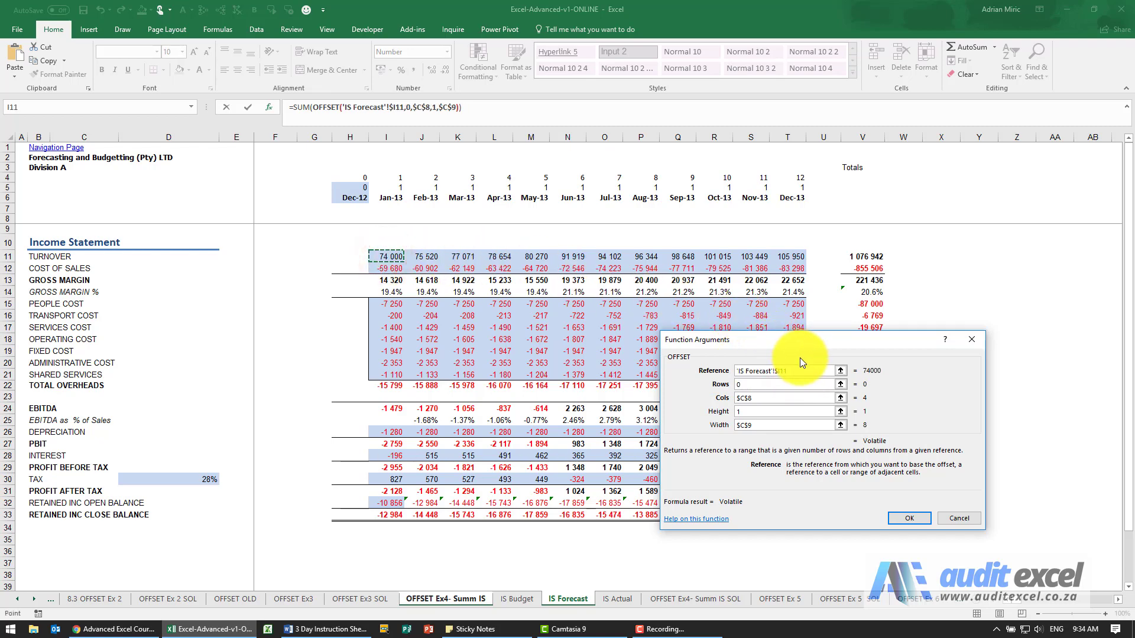
left_click(775, 384)
left_click(769, 400)
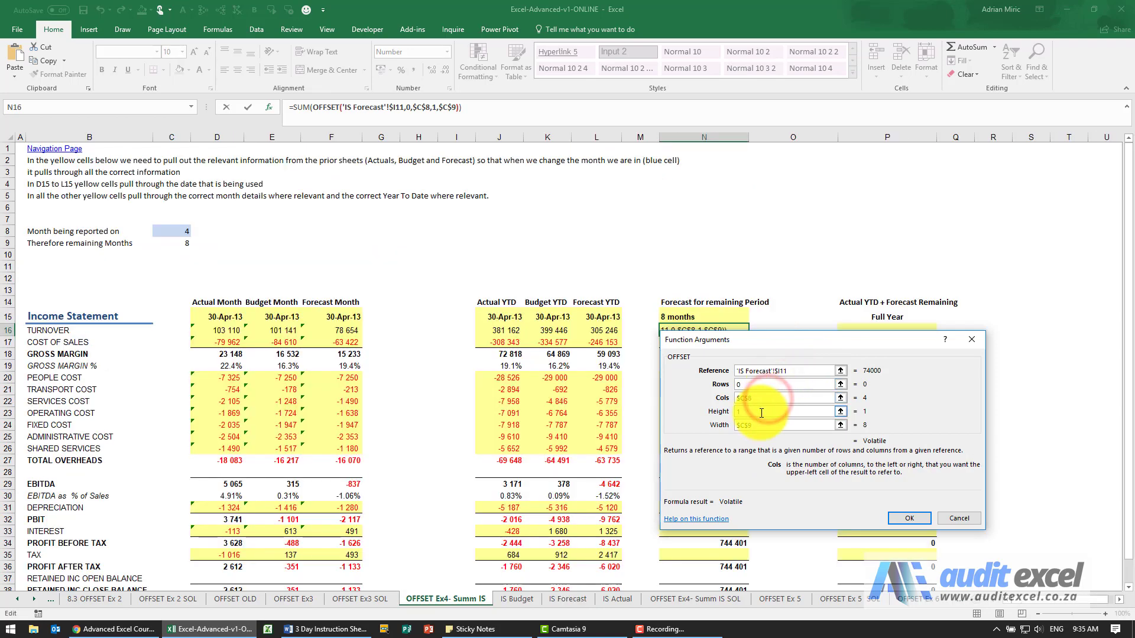
left_click(761, 425)
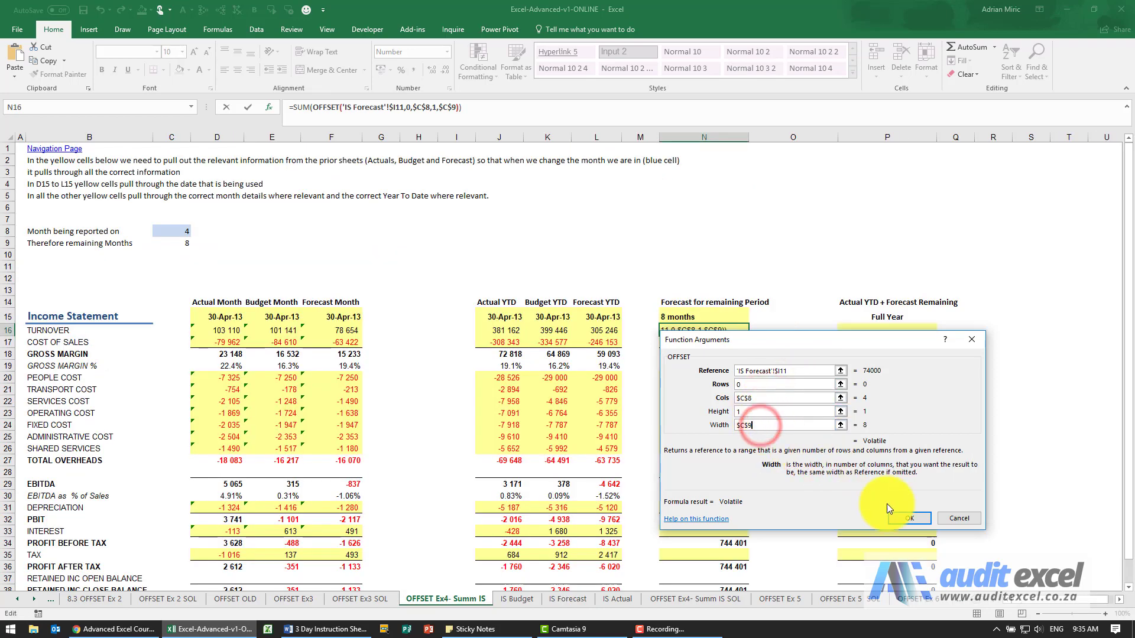
left_click(906, 519)
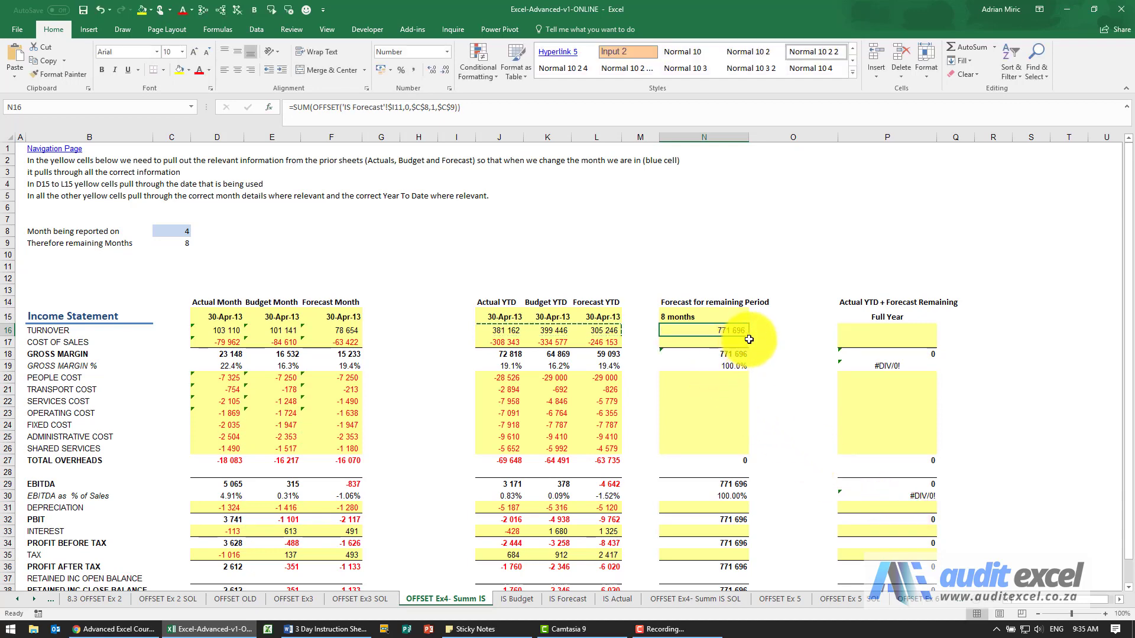
Step: Paste N16's SUM(OFFSET) formula into N17, N20:N26, N31, N33 and N35
left_click(732, 340)
key("ctrl+v")
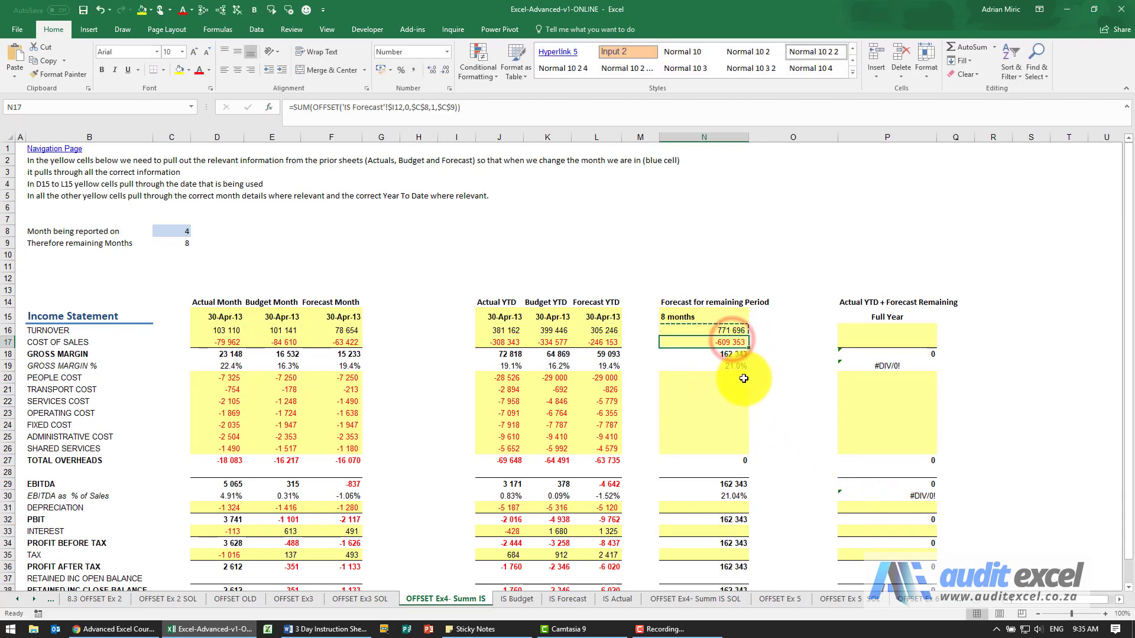
left_click_drag(734, 377, 737, 448)
key("ctrl+v")
left_click(730, 504)
key("ctrl+v")
left_click(731, 533)
key("ctrl+v")
left_click(731, 556)
key("ctrl+v")
scroll(757, 442, "down", 3)
scroll(757, 442, "up", 3)
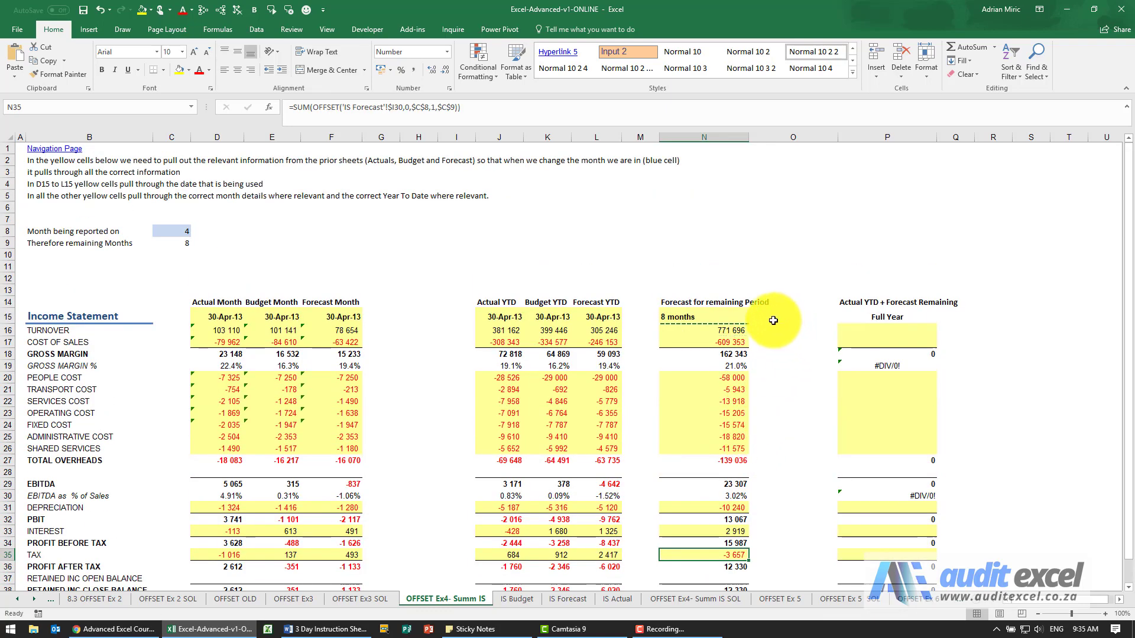
left_click(881, 329)
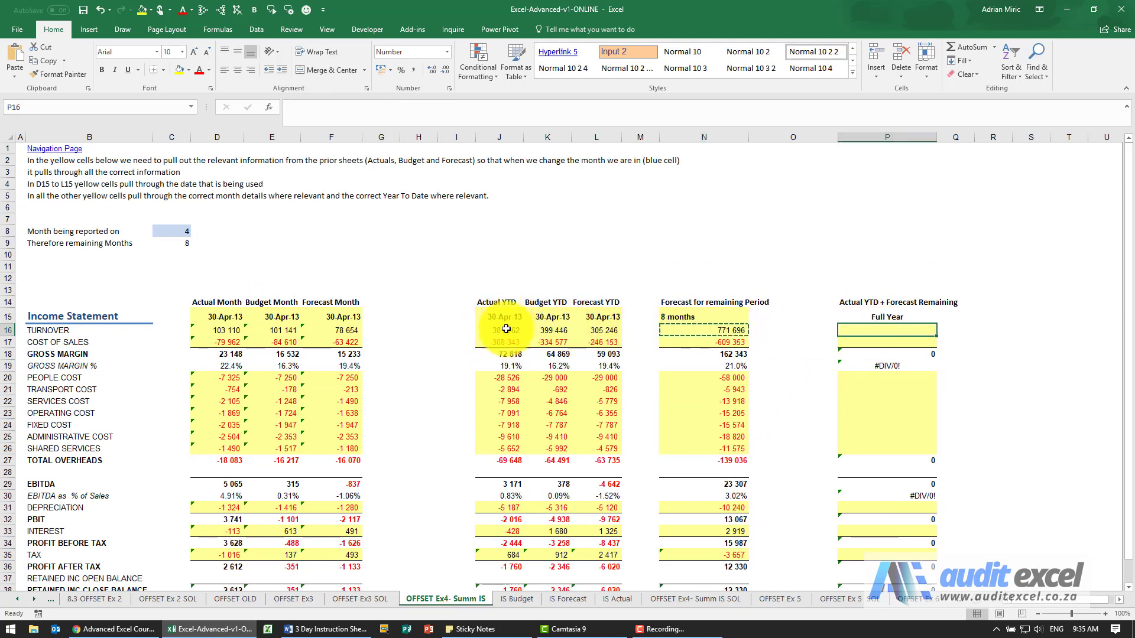
Step: Enter =J16+N16 in P16 for full-year turnover of 1 152 858
left_click(850, 329)
type("=")
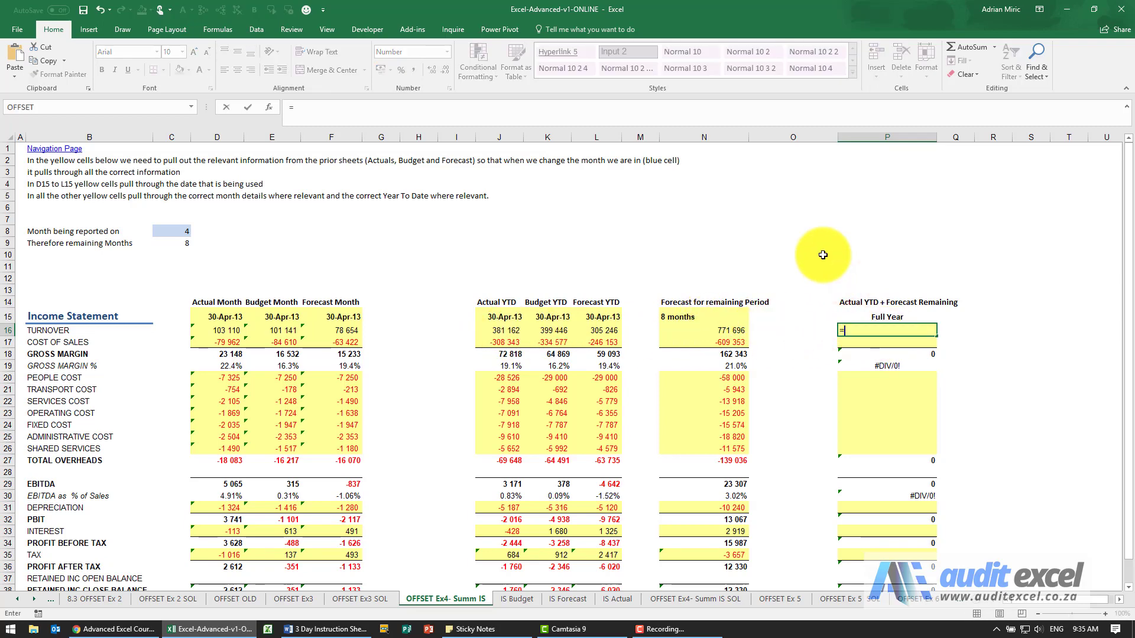
left_click(513, 330)
type("+")
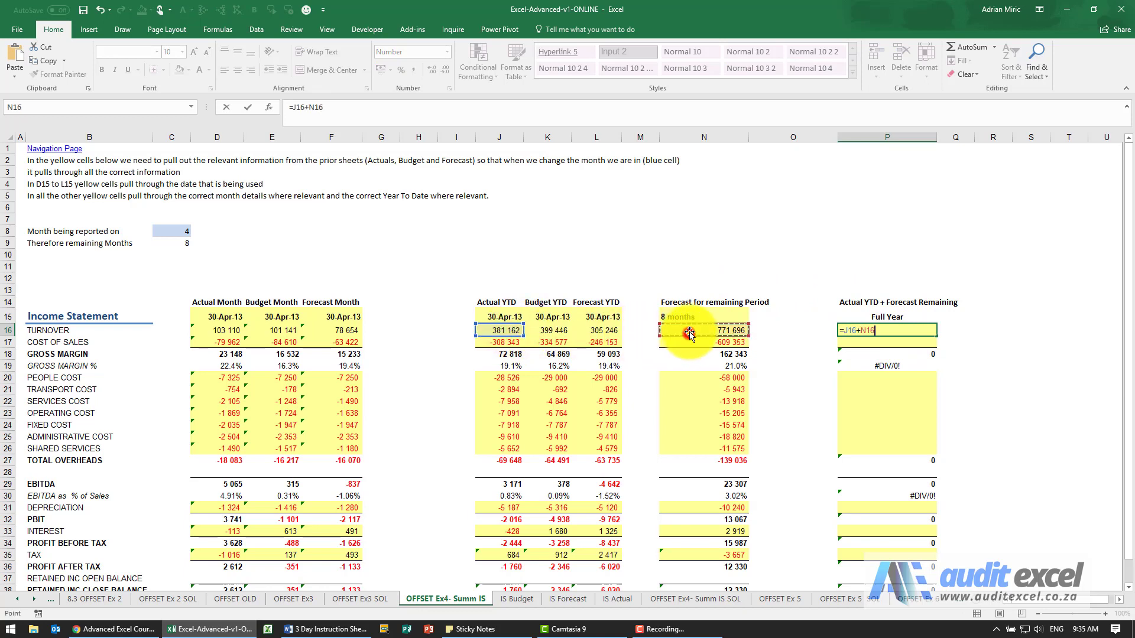
key("Return")
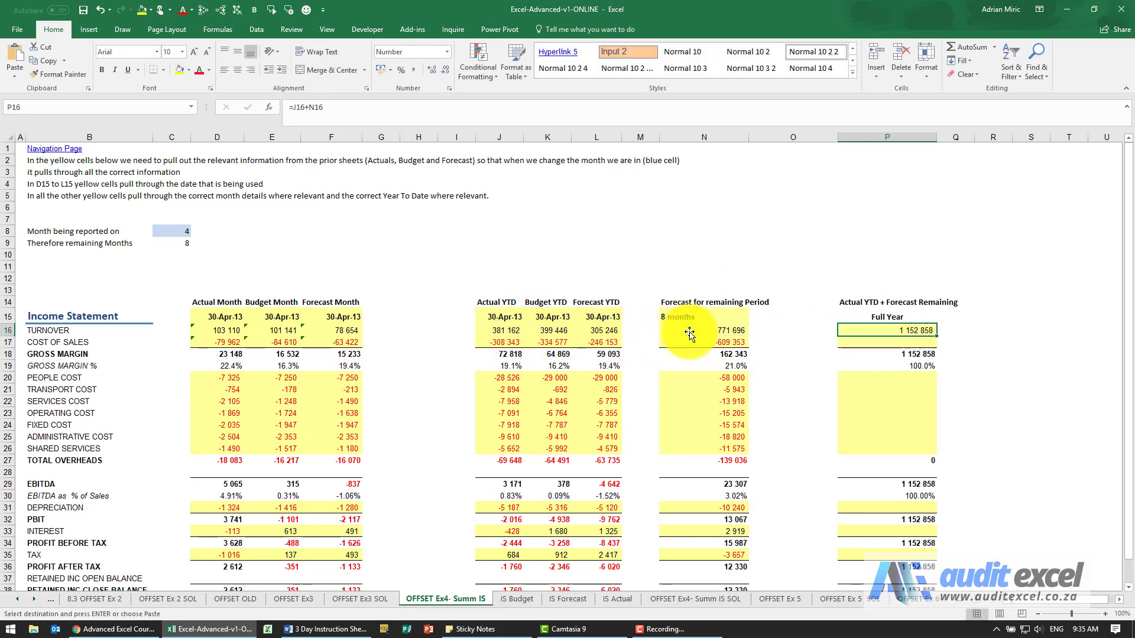
Step: Paste the full-year formula into P17, P20:P26, P31, P33 and P35
key("ctrl+v")
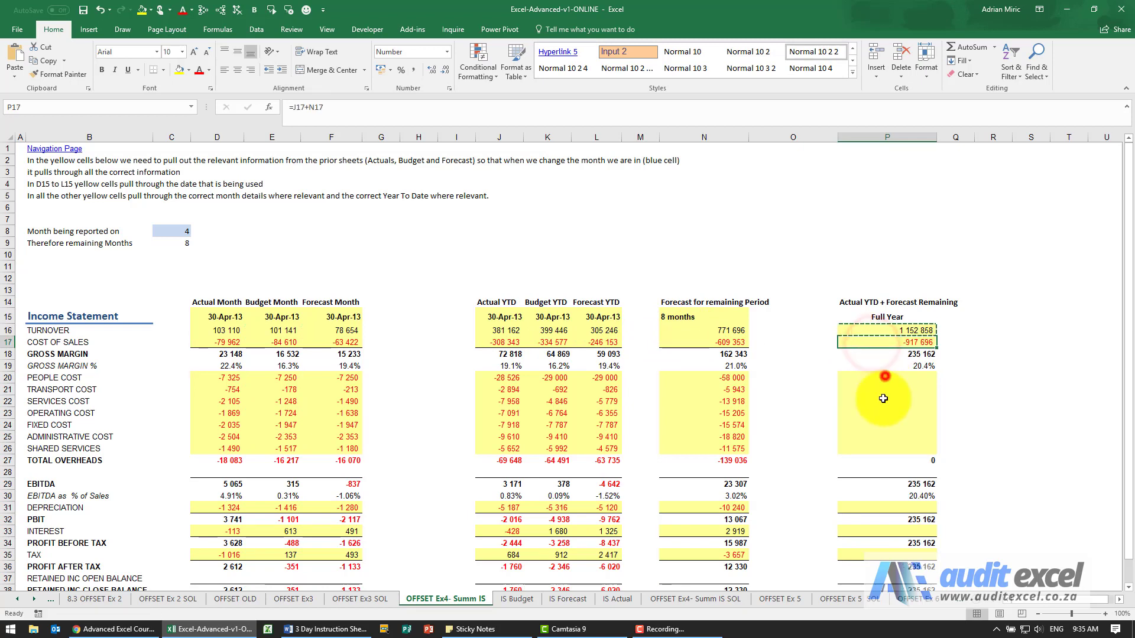
left_click_drag(882, 379, 880, 443)
key("ctrl+v")
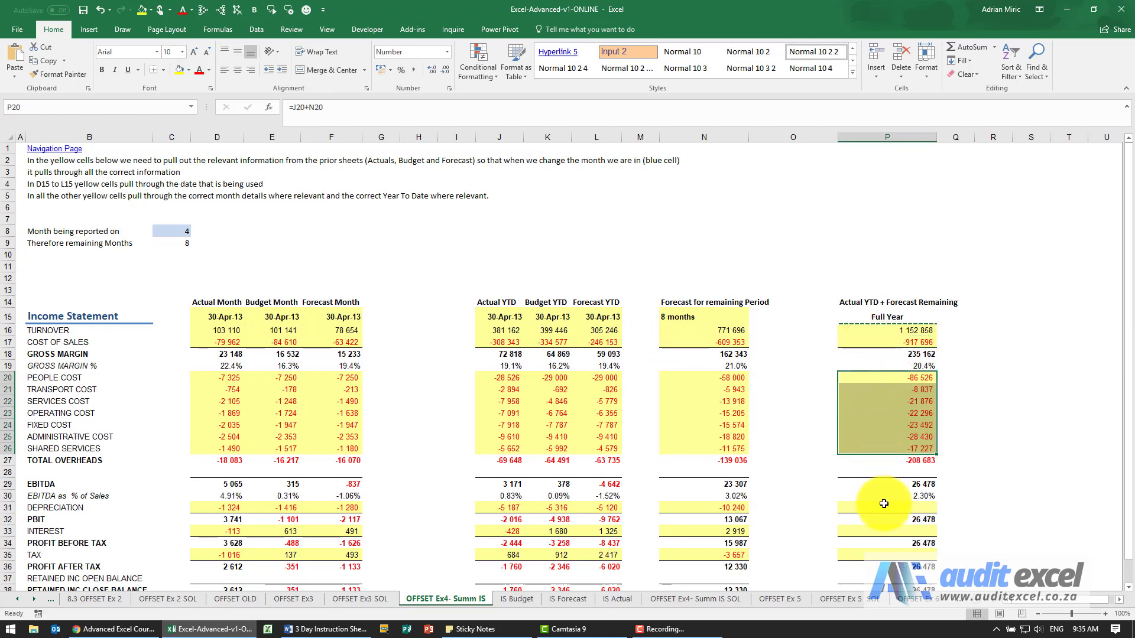
left_click(884, 506)
key("ctrl+v")
left_click(885, 532)
key("ctrl+v")
left_click(886, 554)
key("ctrl+v")
scroll(887, 521, "down", 2)
scroll(886, 473, "up", 2)
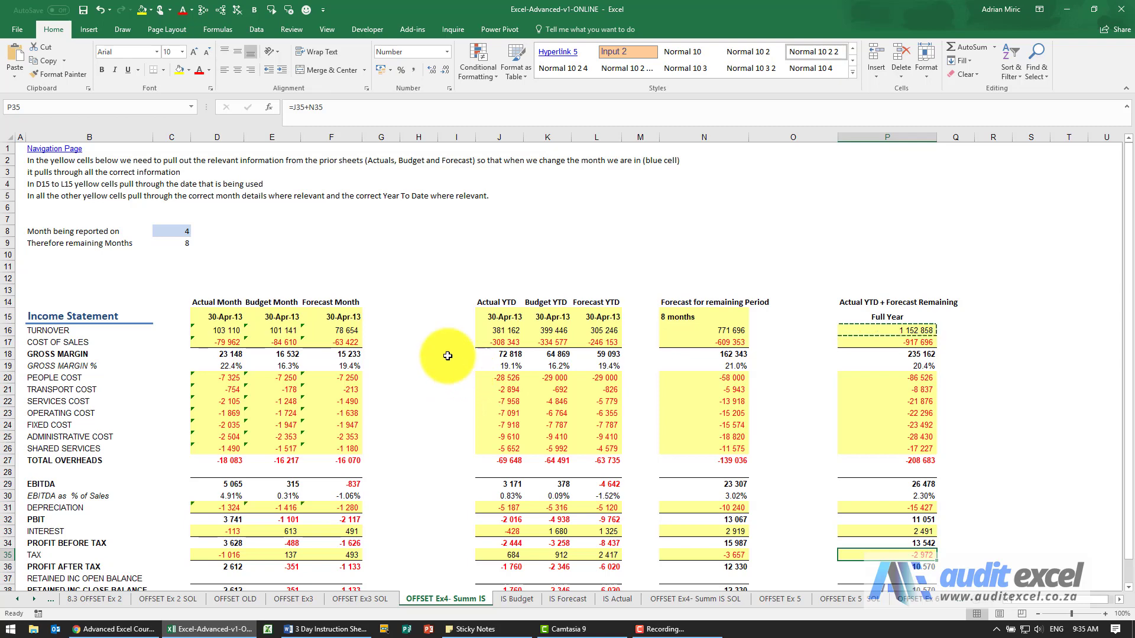
left_click(178, 231)
type("1")
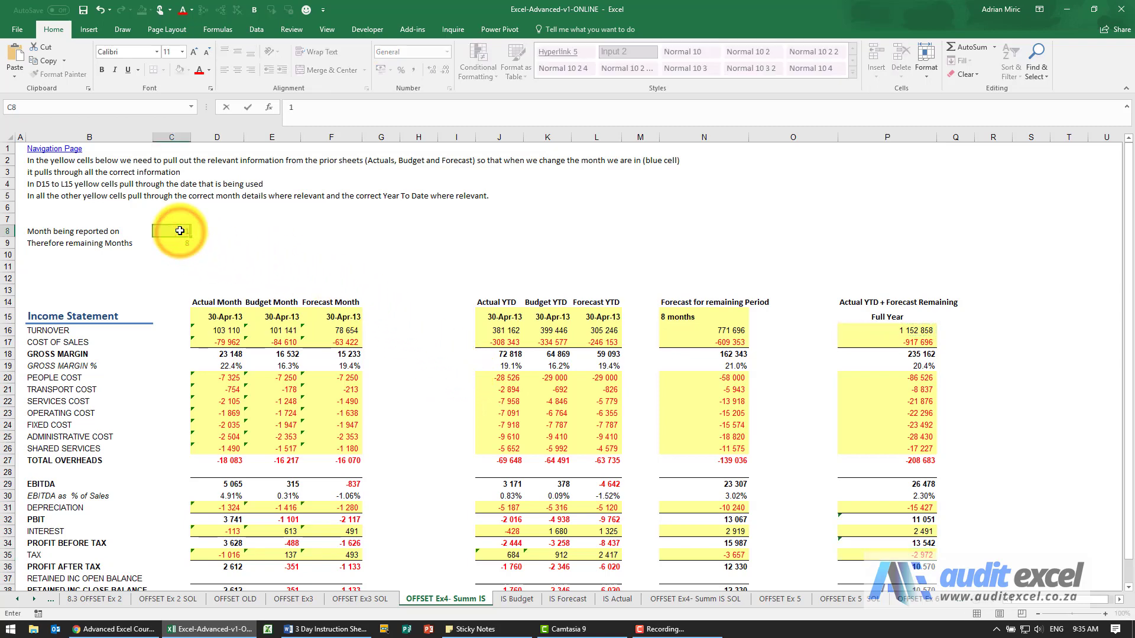
key("Return")
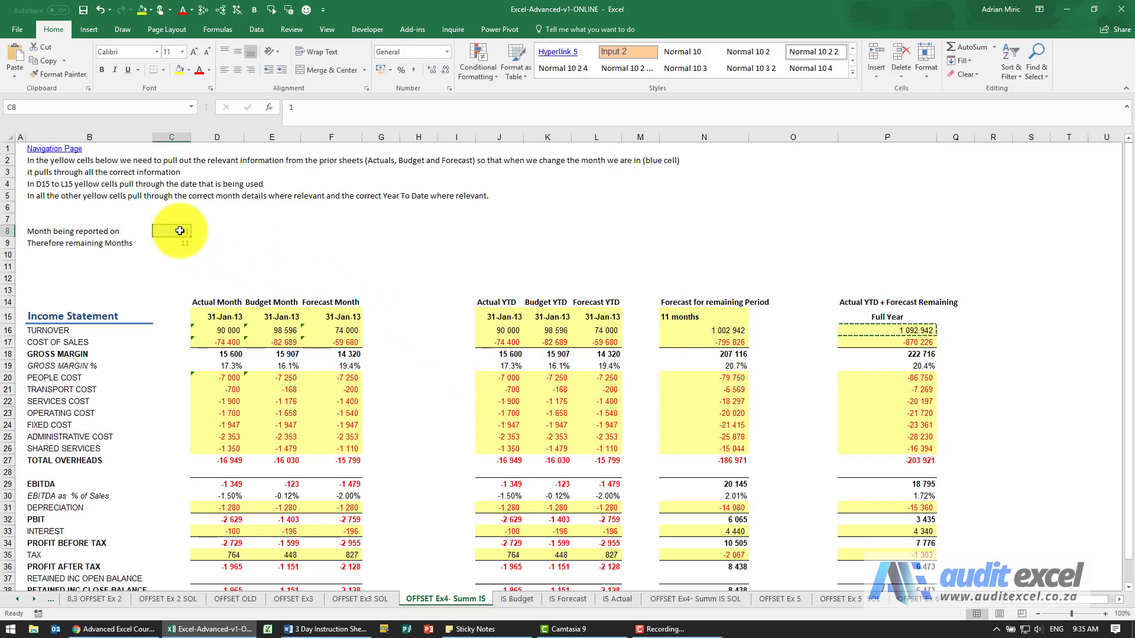
type("4")
key("Return")
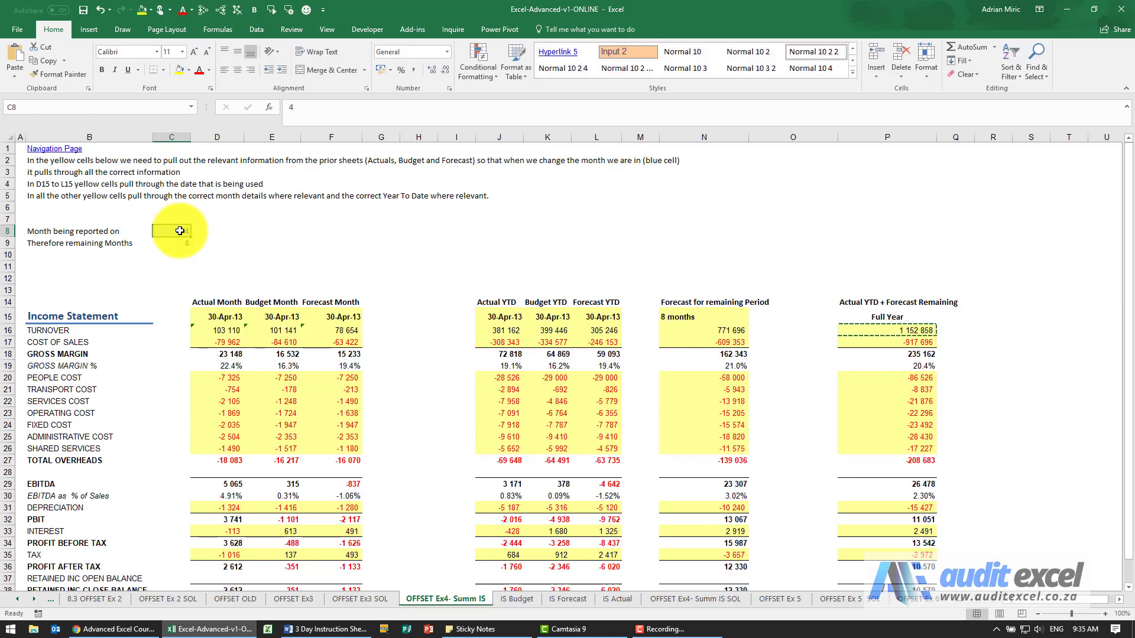